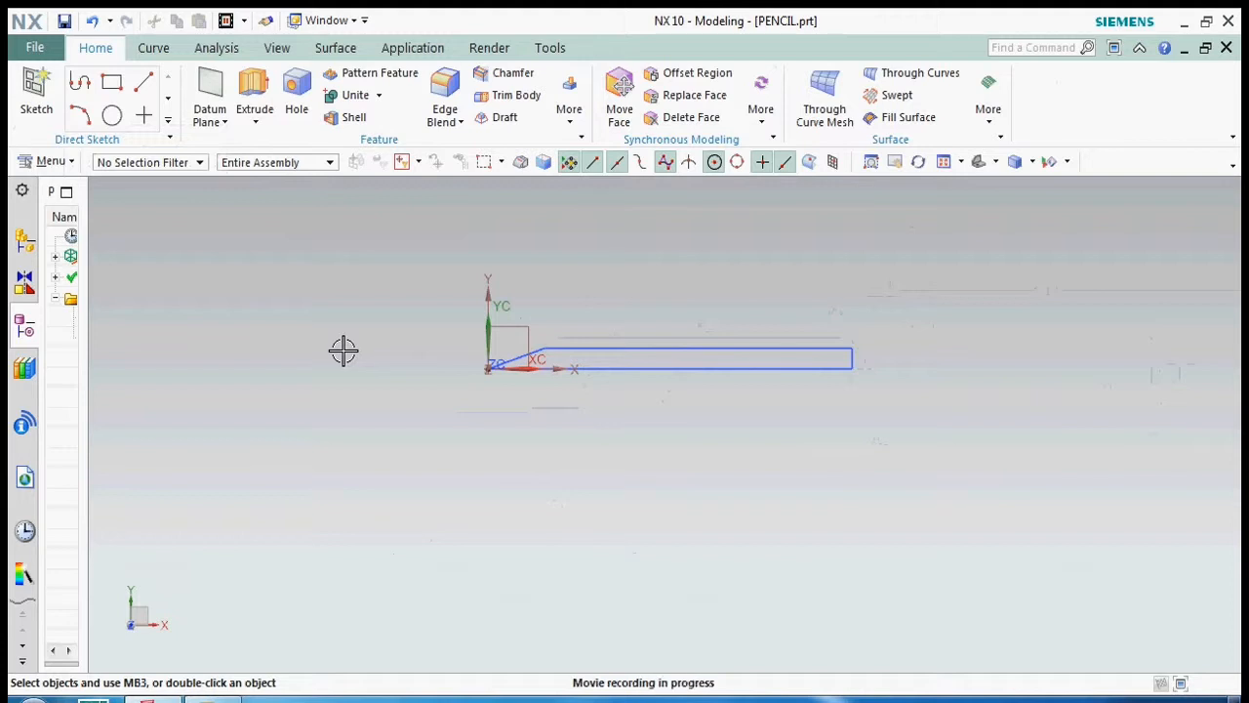
Step: Revolve the closed pencil profile 360 degrees about the X axis through the origin to form a solid
click(256, 122)
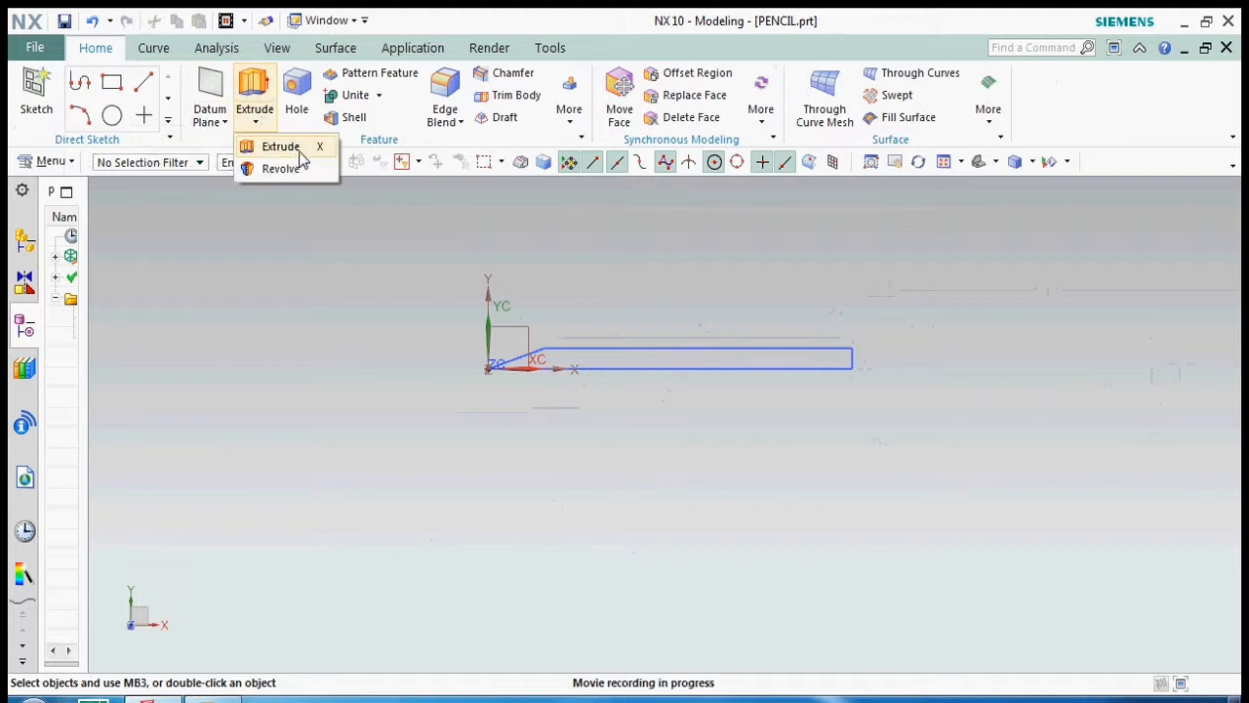
click(283, 168)
scroll(564, 364, up, 3)
click(516, 362)
click(619, 396)
click(1111, 371)
click(137, 198)
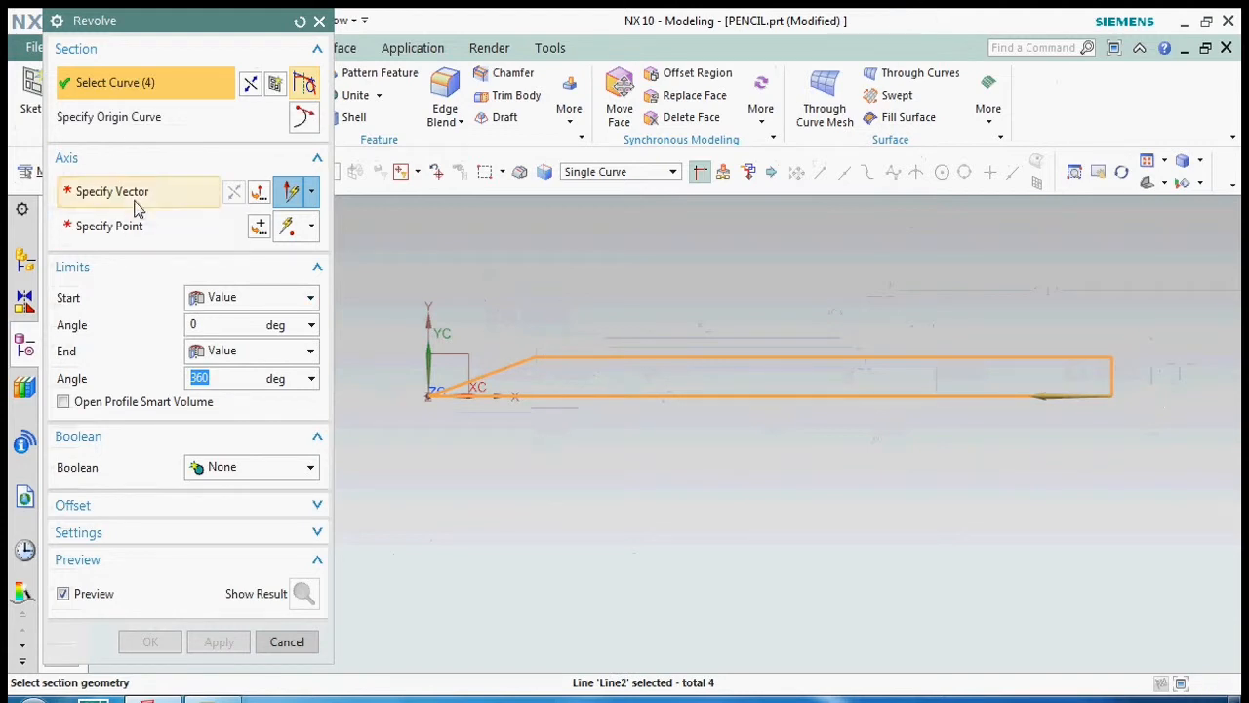
click(618, 435)
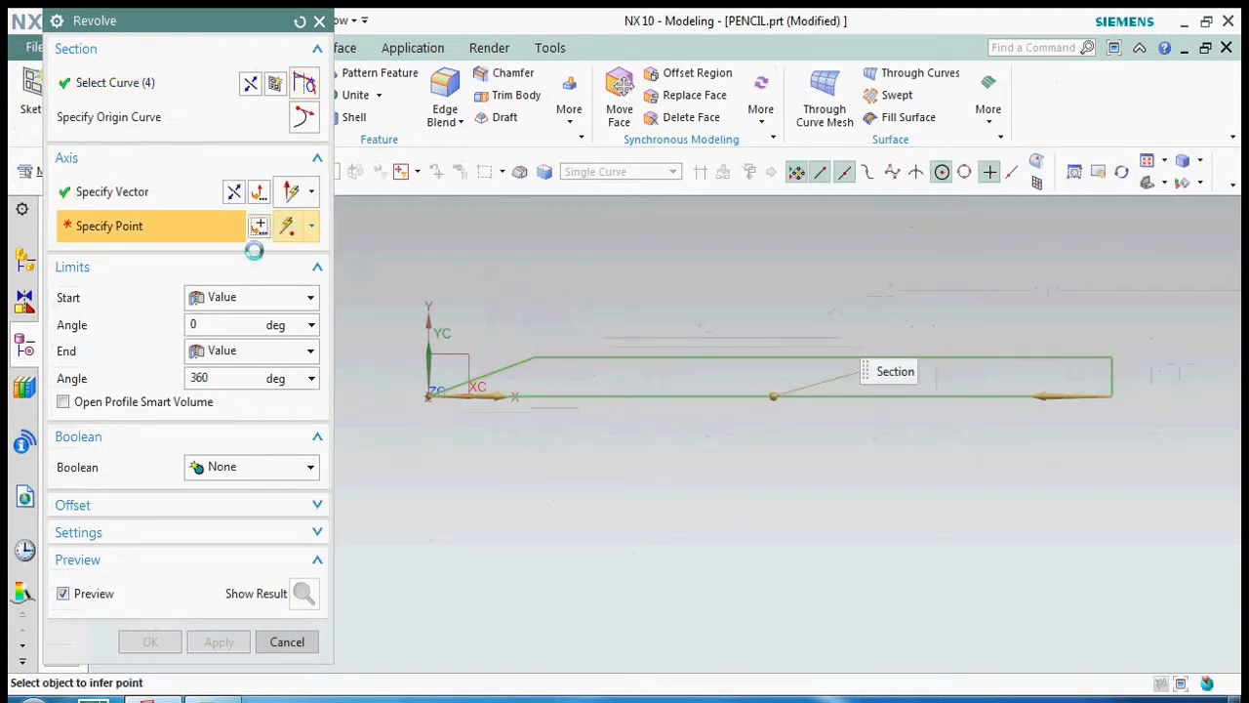
click(221, 409)
scroll(734, 358, down, 2)
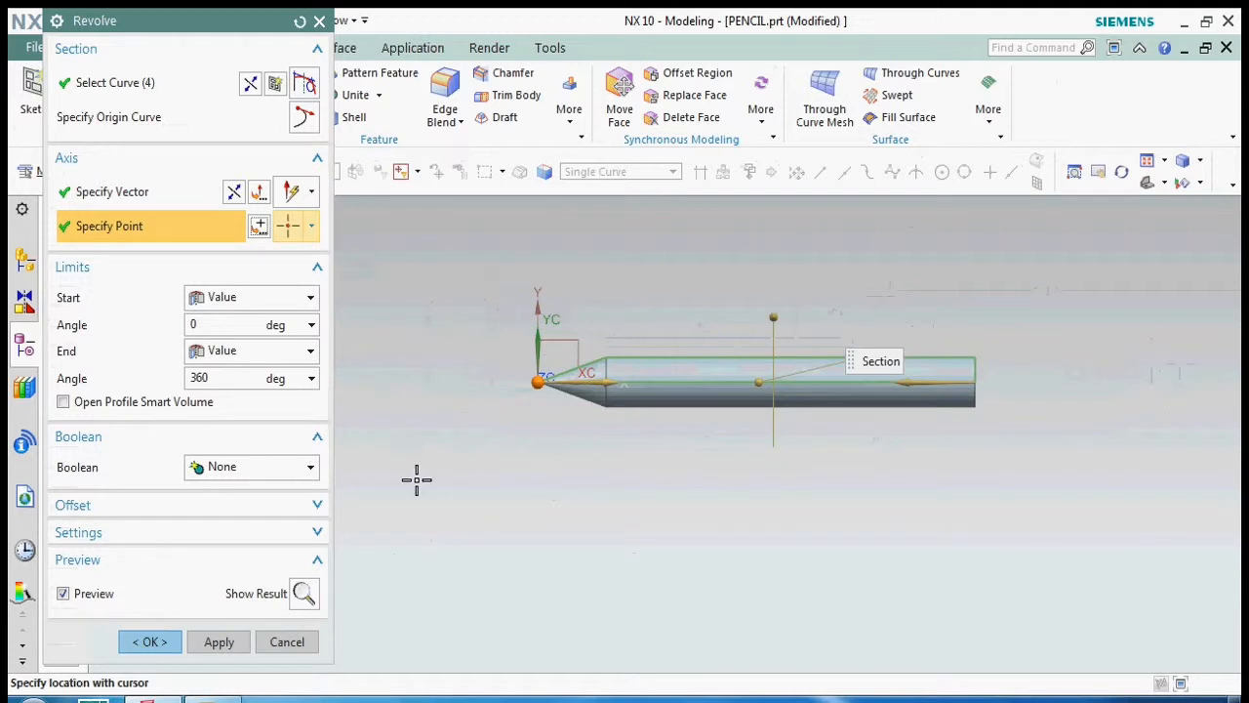
click(154, 647)
Step: Edit the profile sketch and lengthen the pencil's blunt end to about 208.5 mm overall, finishing the sketch
scroll(628, 365, up, 3)
scroll(469, 356, down, 3)
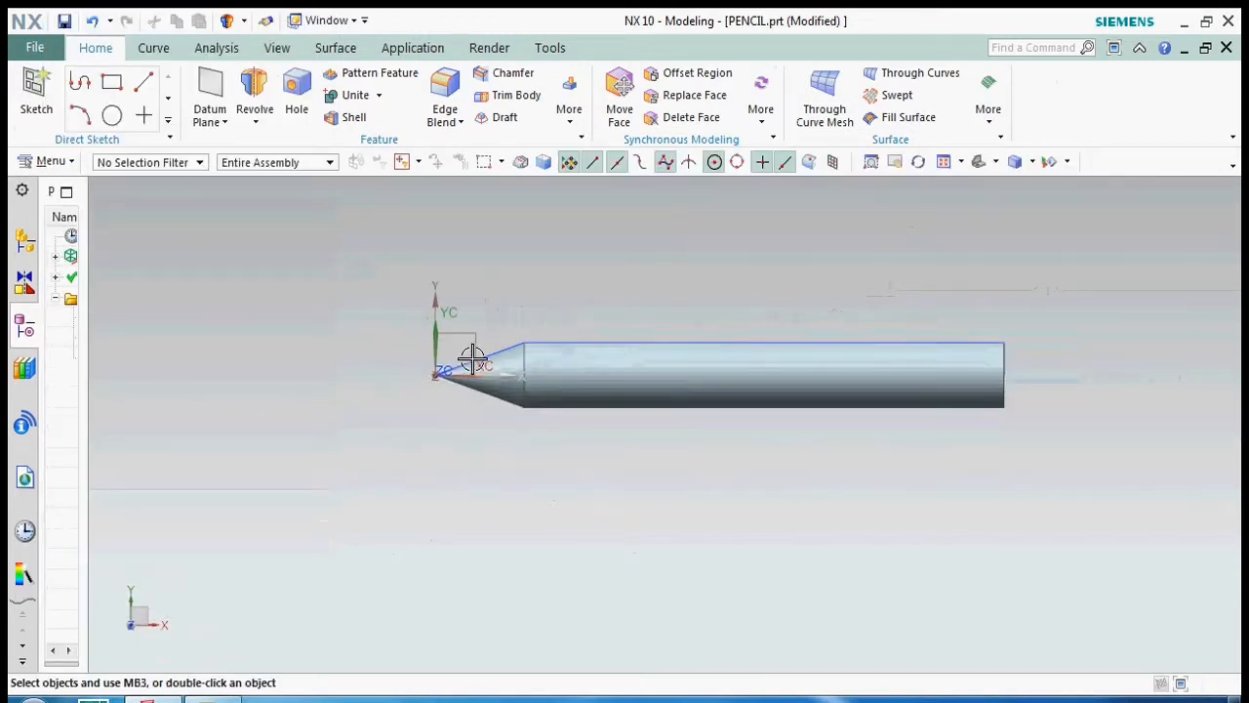
double_click(680, 346)
scroll(465, 332, down, 3)
scroll(789, 364, up, 3)
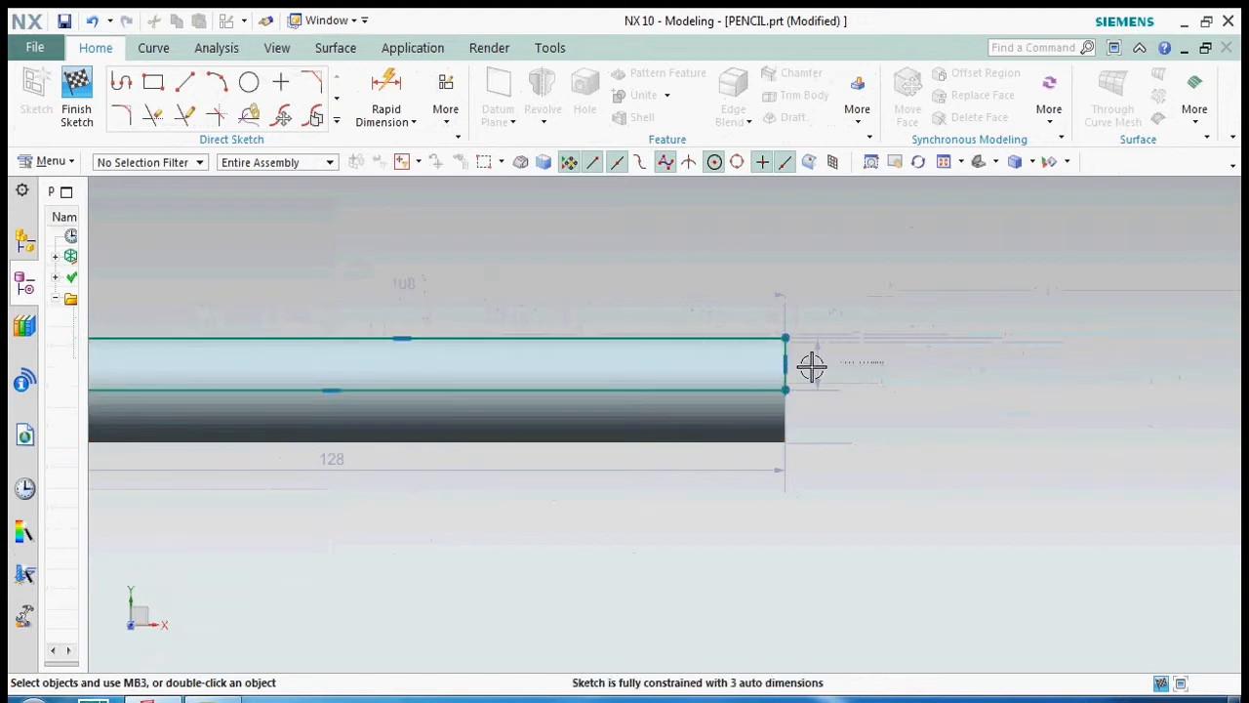
drag(786, 346, 1181, 341)
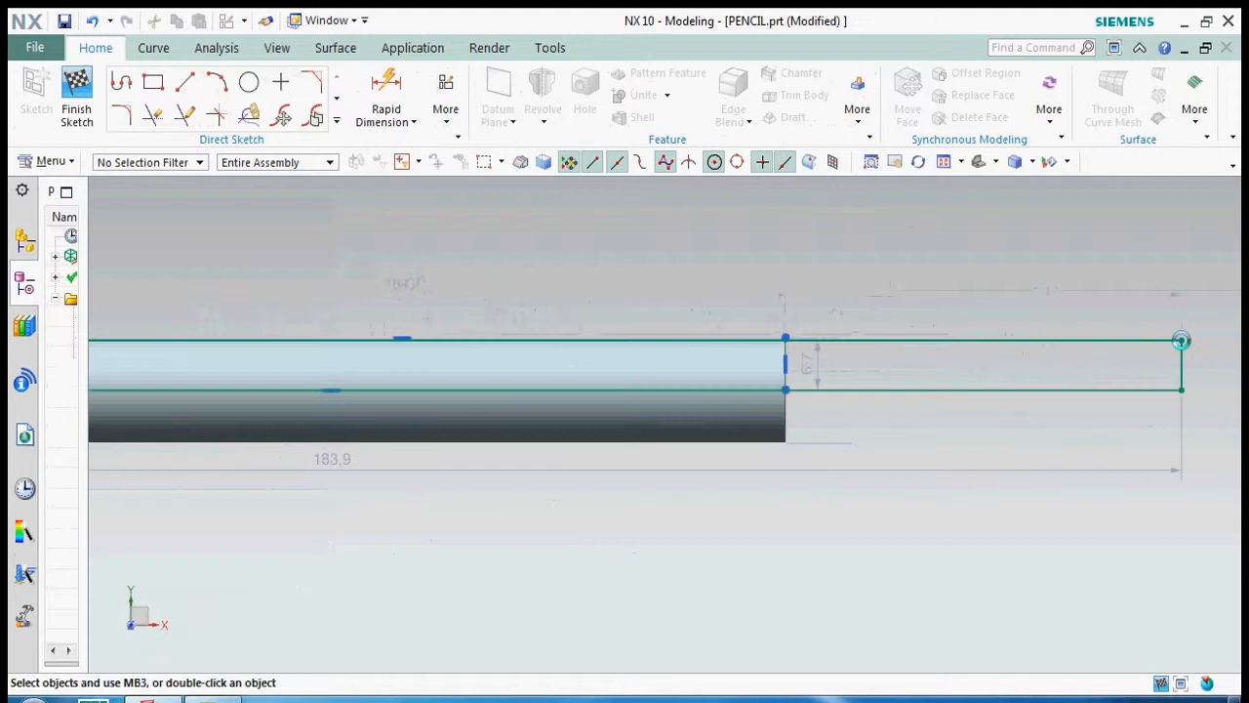
scroll(479, 274, down, 3)
scroll(770, 290, up, 3)
drag(791, 304, 906, 304)
scroll(850, 396, down, 2)
click(83, 109)
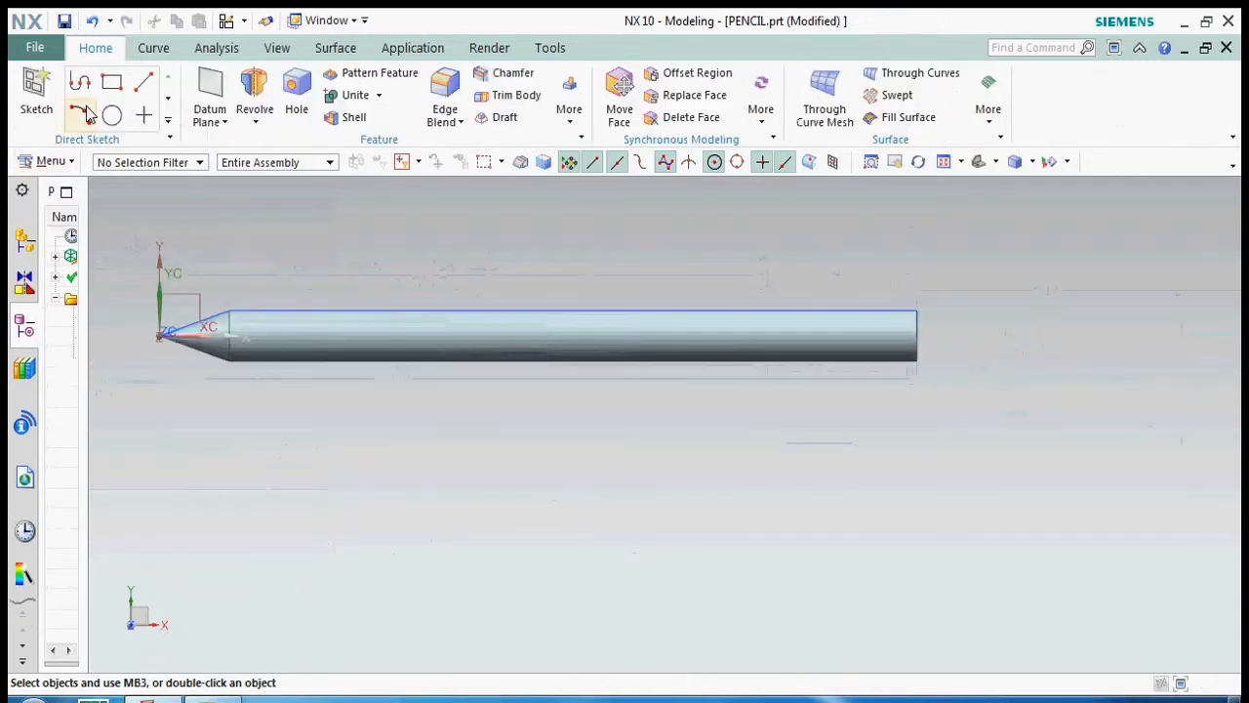
Step: Edit the profile sketch so the tip taper is longer, leaving the straight section about 181.8 mm, and finish it
scroll(243, 301, up, 2)
double_click(243, 301)
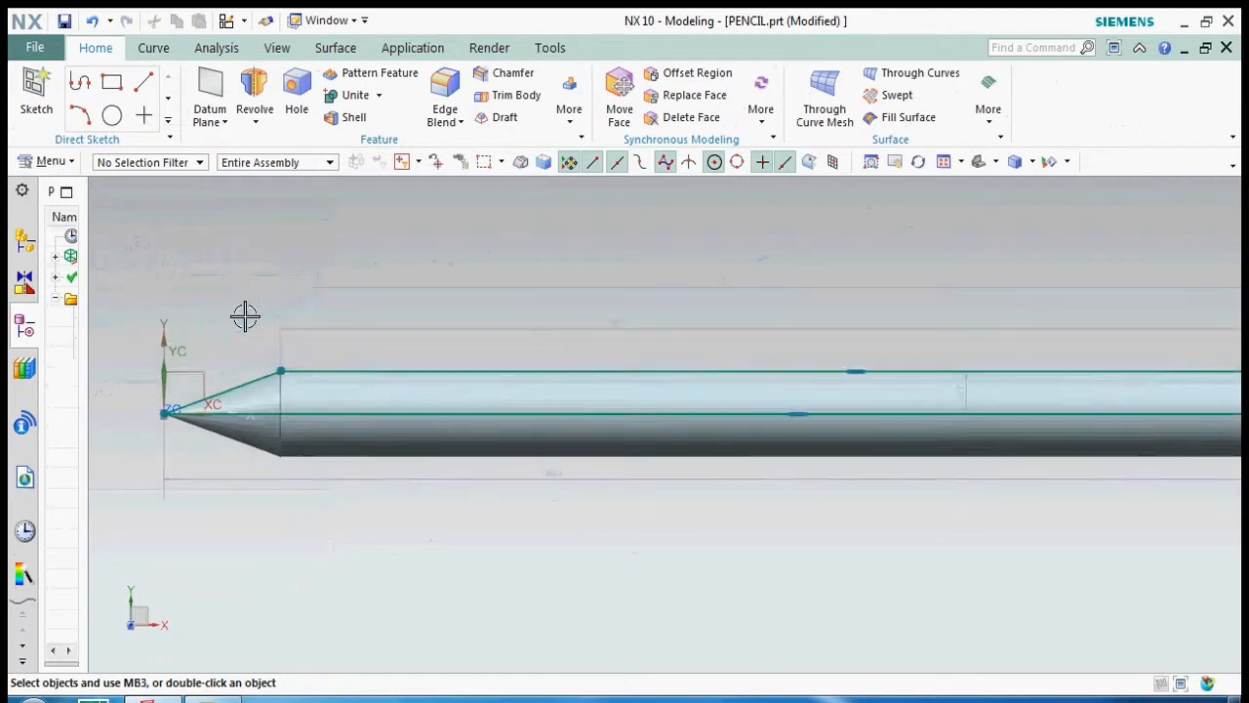
scroll(263, 405, up, 2)
drag(273, 390, 341, 391)
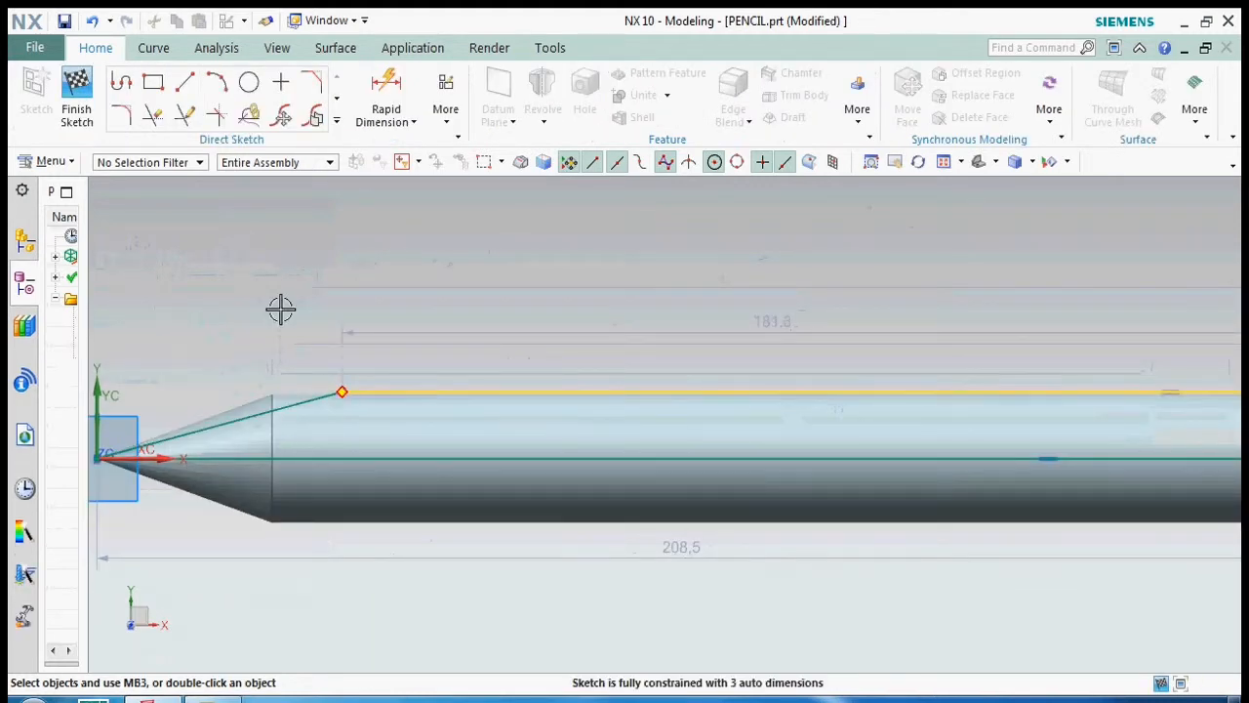
click(74, 90)
Step: Hide the profile sketch and the datum coordinate system so only the pencil body is displayed
scroll(362, 315, down, 2)
mouse_move(985, 405)
middle_down()
mouse_move(1023, 384)
mouse_move(962, 413)
mouse_move(950, 361)
mouse_move(887, 337)
mouse_move(1011, 435)
middle_up()
right_click(949, 361)
click(997, 51)
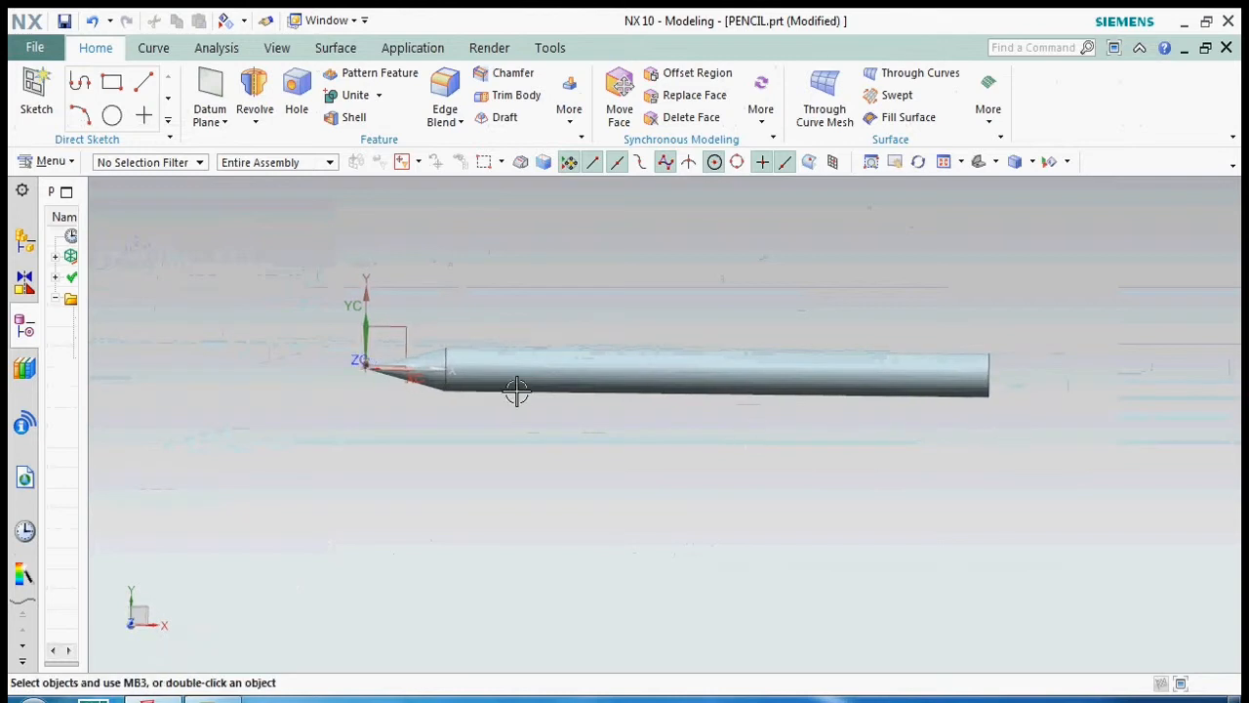
scroll(517, 390, down, 3)
click(385, 339)
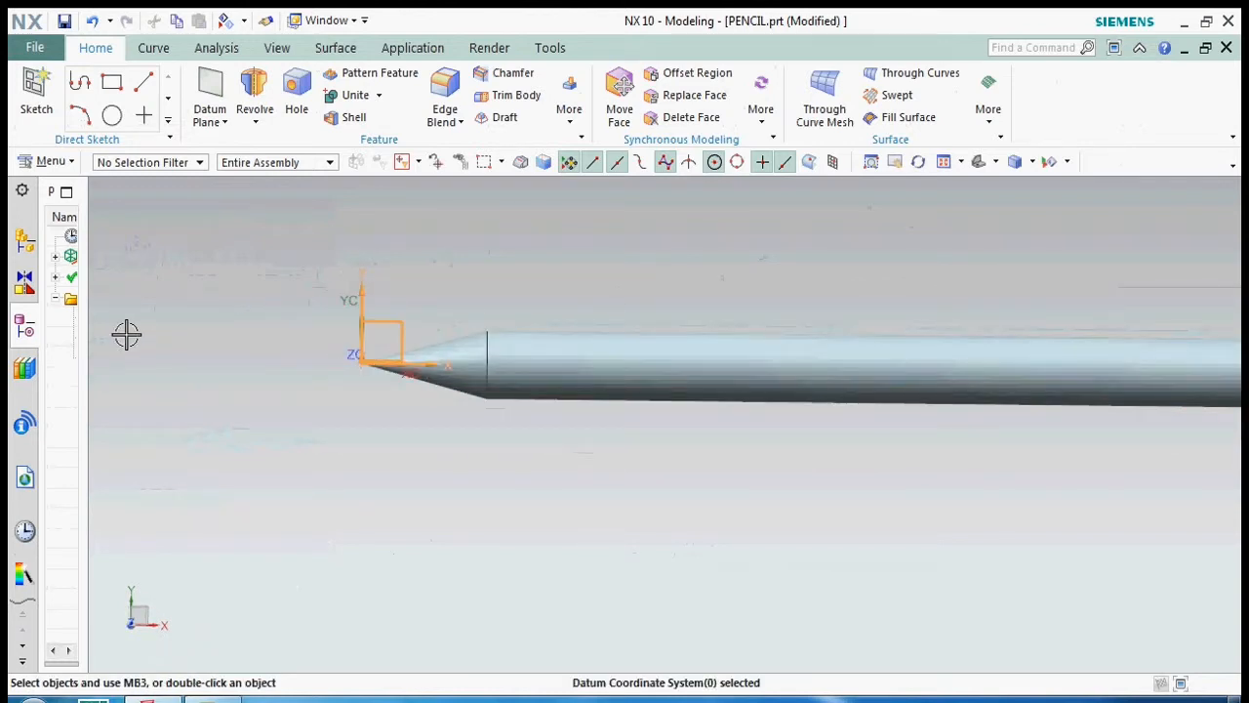
right_click(356, 326)
click(459, 309)
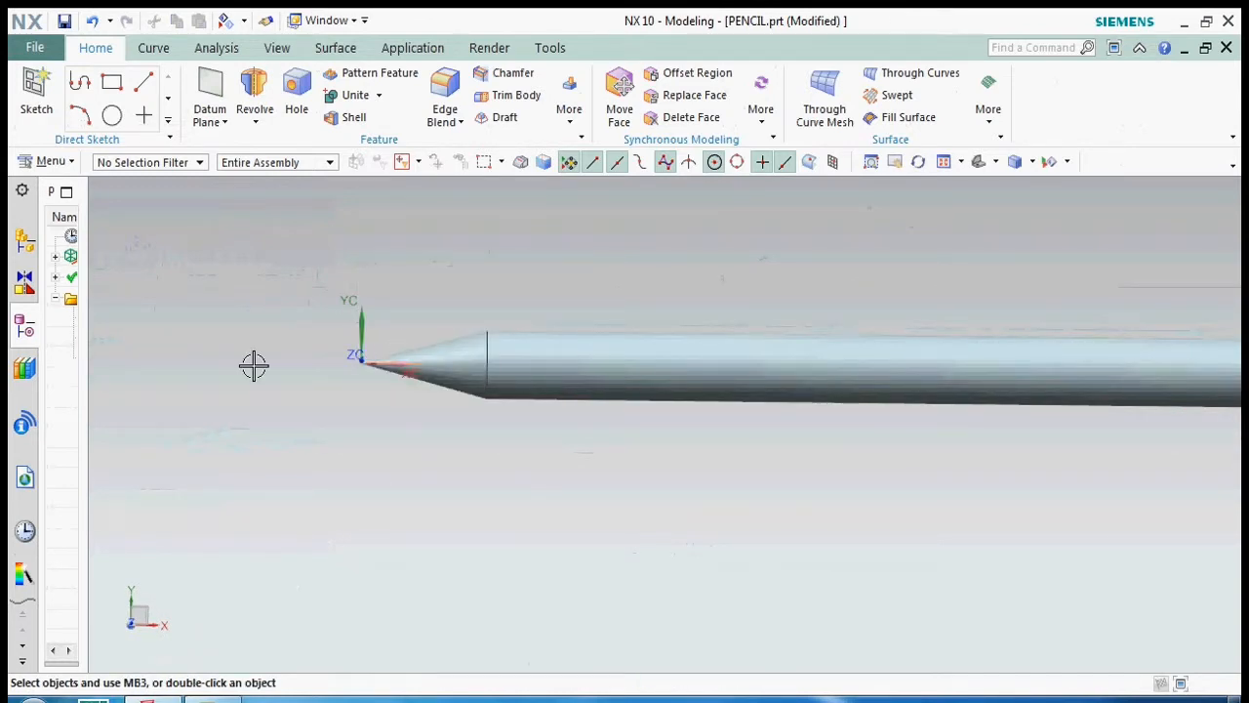
Step: Examine the pencil's conical tip and long body up close and from different angles
scroll(273, 375, up, 4)
scroll(731, 405, down, 5)
middle_drag(730, 404, 698, 401)
scroll(664, 405, up, 4)
mouse_move(621, 410)
middle_down()
mouse_move(544, 368)
mouse_move(504, 416)
middle_up()
scroll(591, 405, down, 5)
scroll(590, 405, up, 3)
scroll(505, 417, up, 4)
scroll(760, 410, down, 4)
Step: Start a new sketch on the flat circular face at the pencil's blunt end
middle_drag(759, 410, 707, 395)
click(1021, 366)
mouse_move(1020, 366)
middle_down()
mouse_move(953, 368)
mouse_move(1009, 384)
mouse_move(1004, 374)
middle_up()
scroll(1004, 374, up, 2)
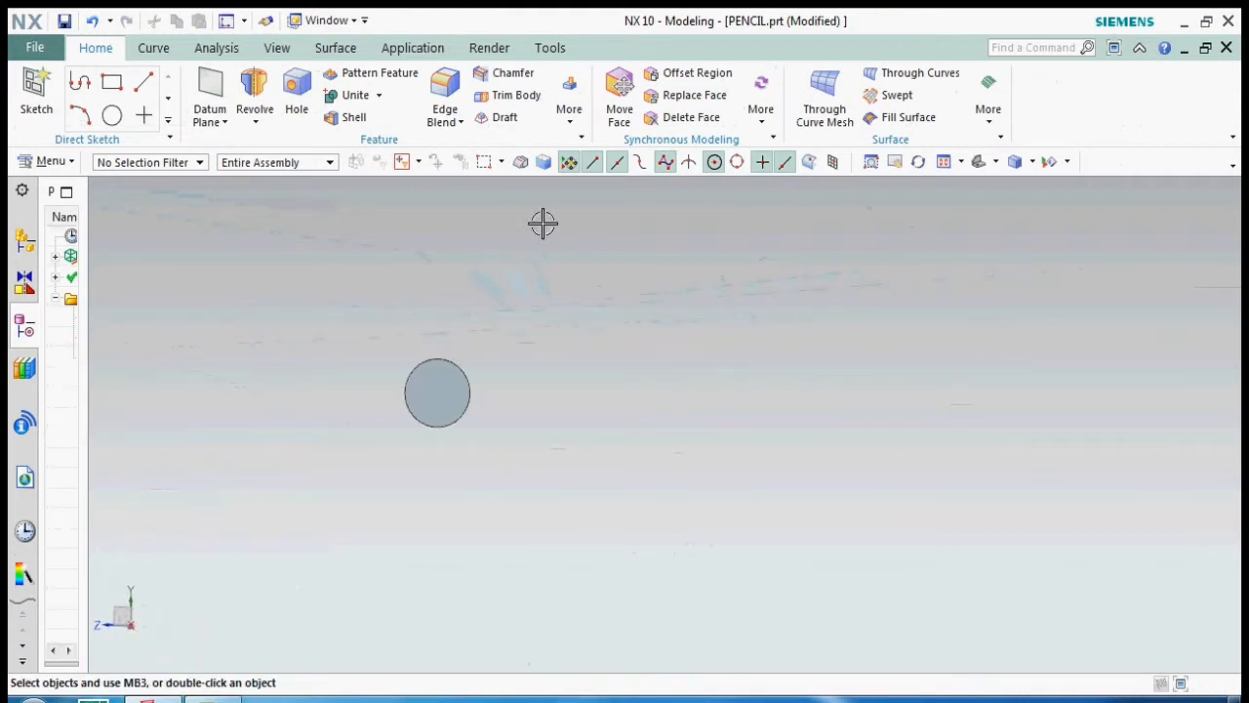
click(37, 95)
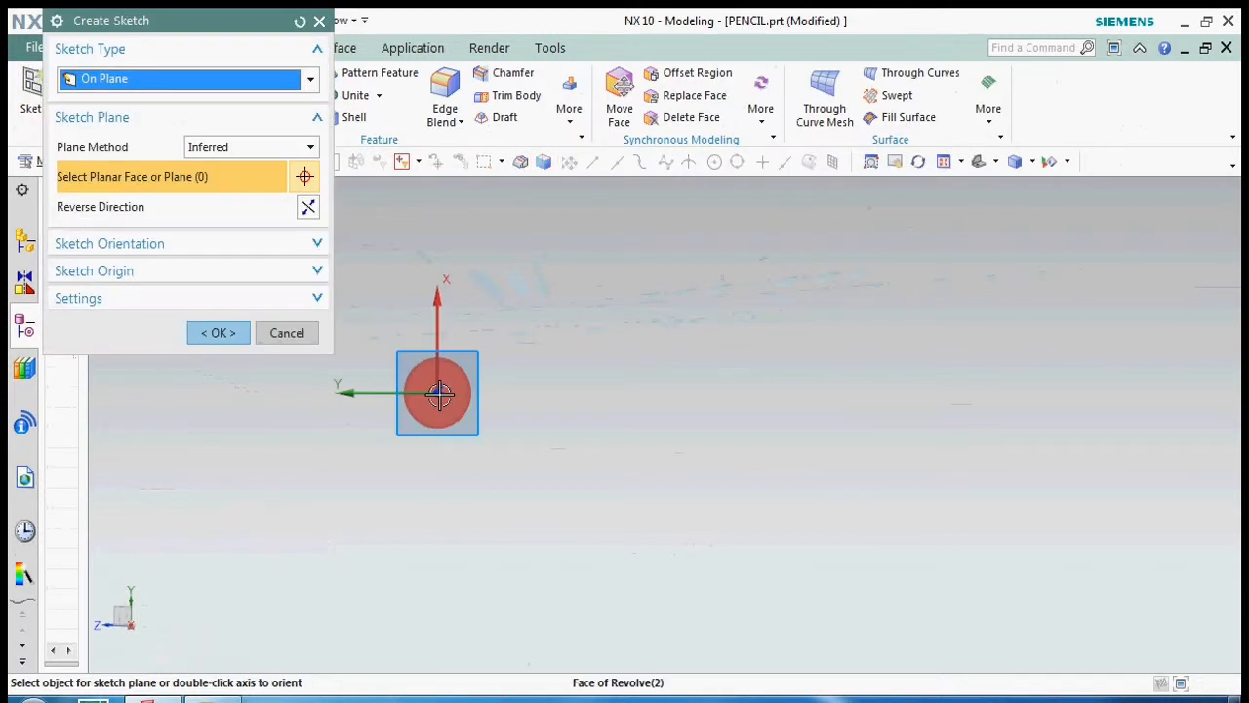
click(427, 387)
click(219, 333)
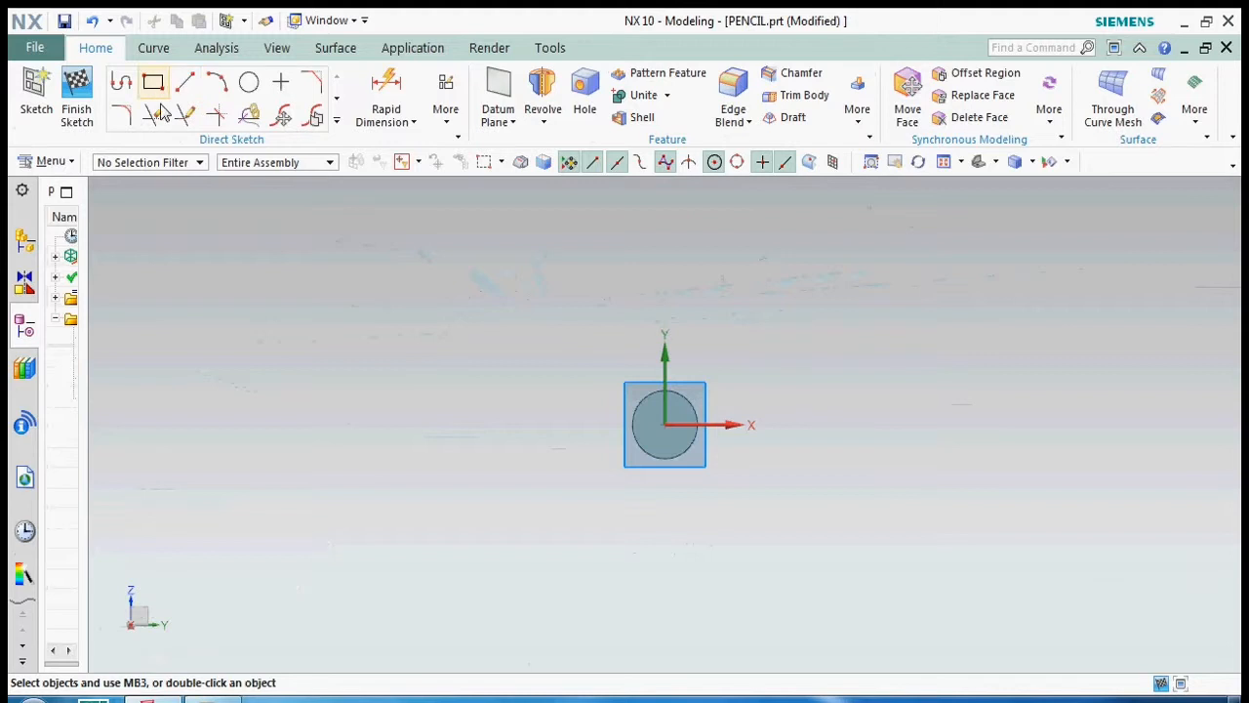
Step: Sketch a six-sided polygon centred on the end face, with inscribed radius about 6 mm and rotation about 92 degrees
click(336, 120)
click(186, 248)
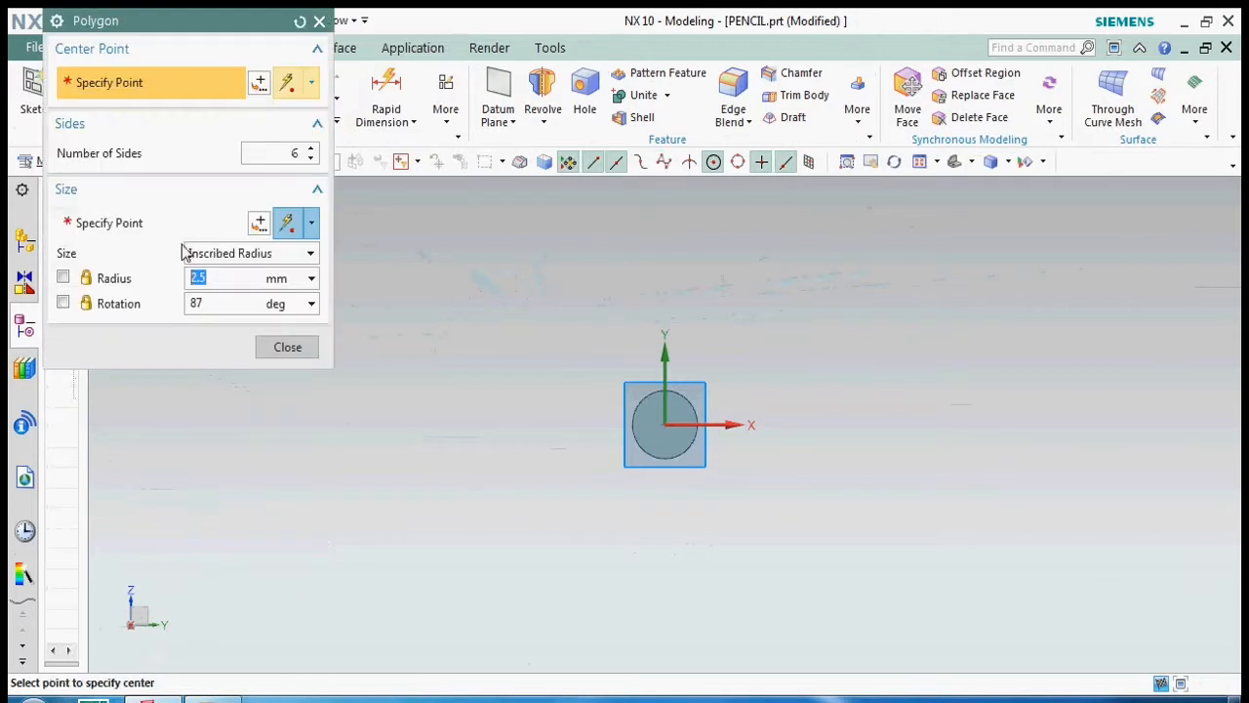
click(662, 425)
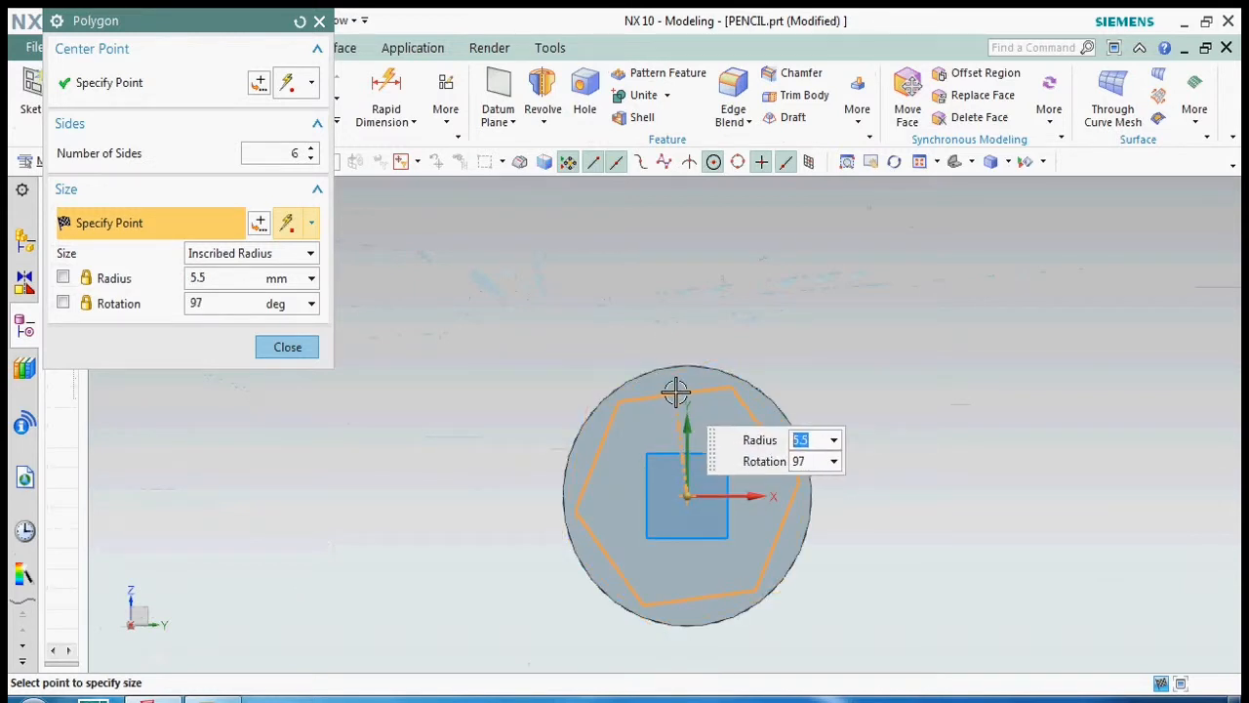
click(683, 387)
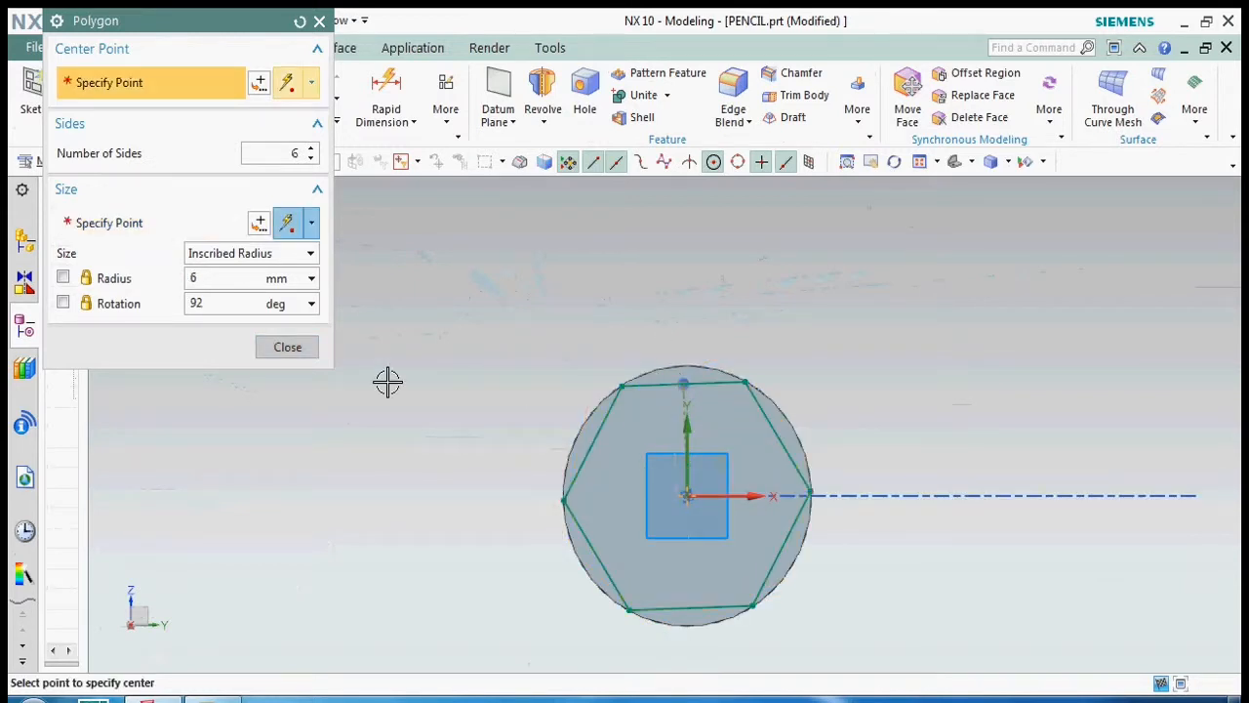
click(288, 349)
Step: Check the pencil body's radius with the dynamic Geometric Properties analysis, and return to the sketch view
scroll(731, 390, up, 2)
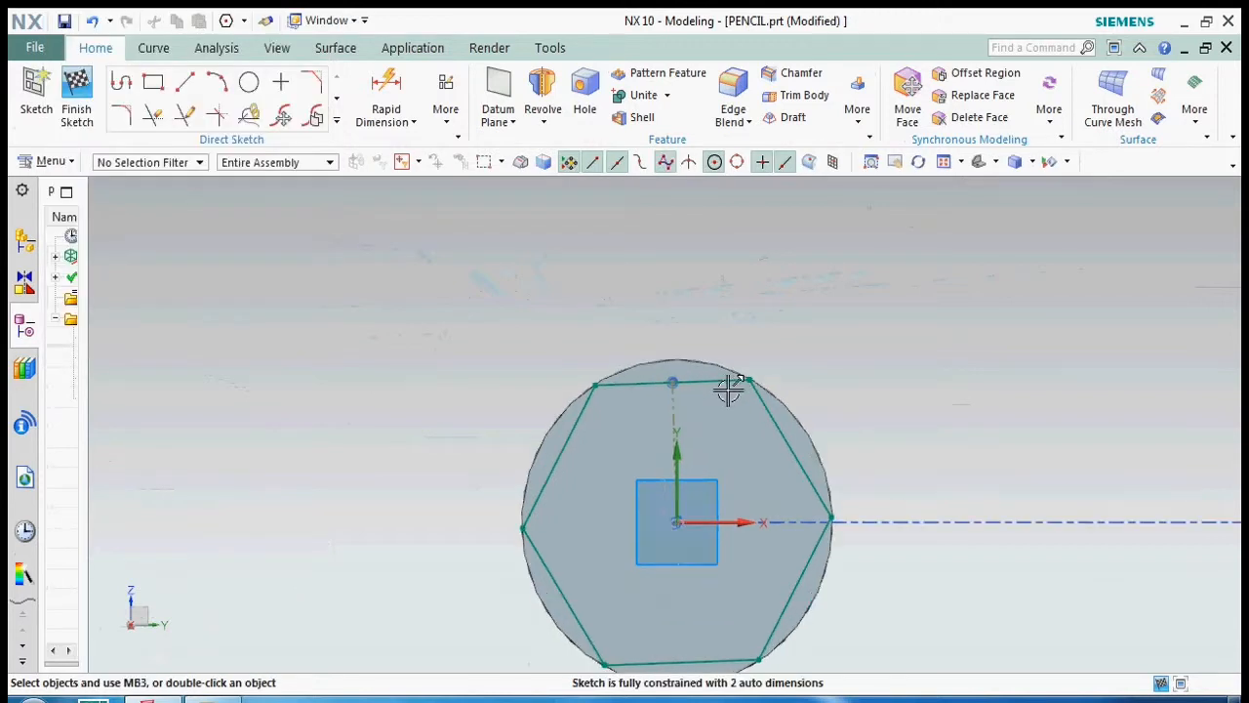
scroll(722, 303, down, 1)
click(832, 306)
click(51, 161)
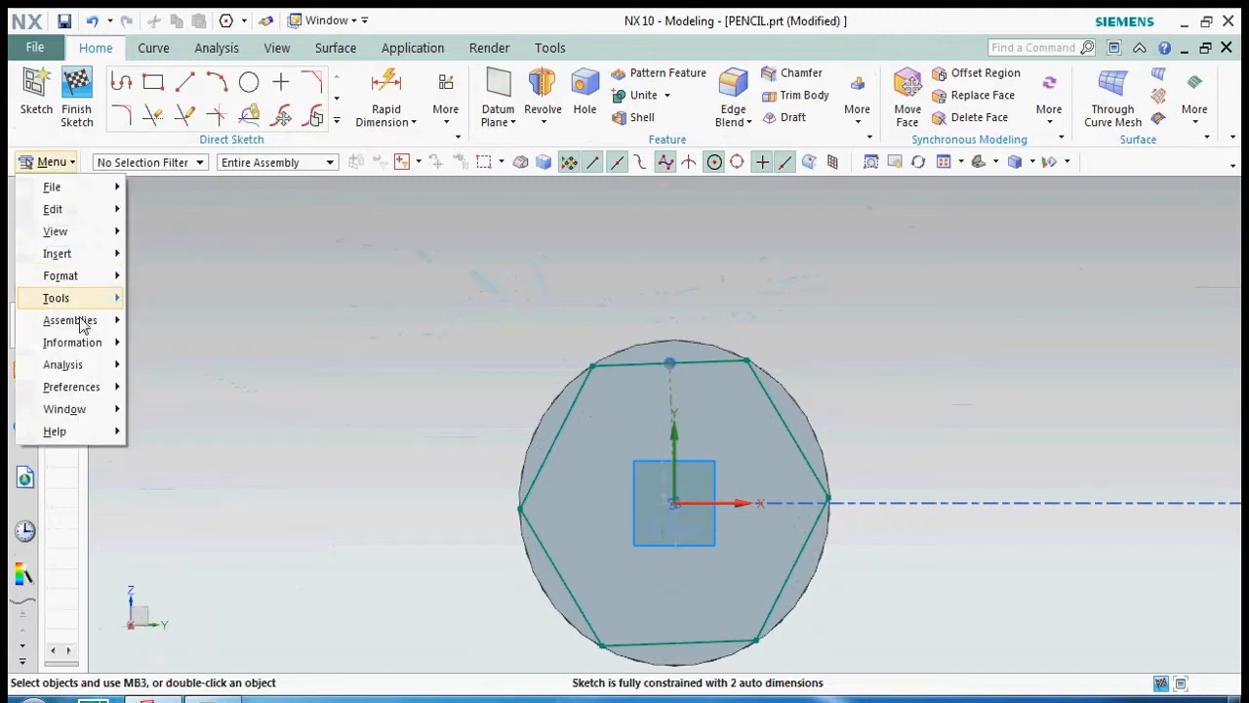
mouse_move(62, 362)
click(283, 246)
scroll(695, 481, down, 5)
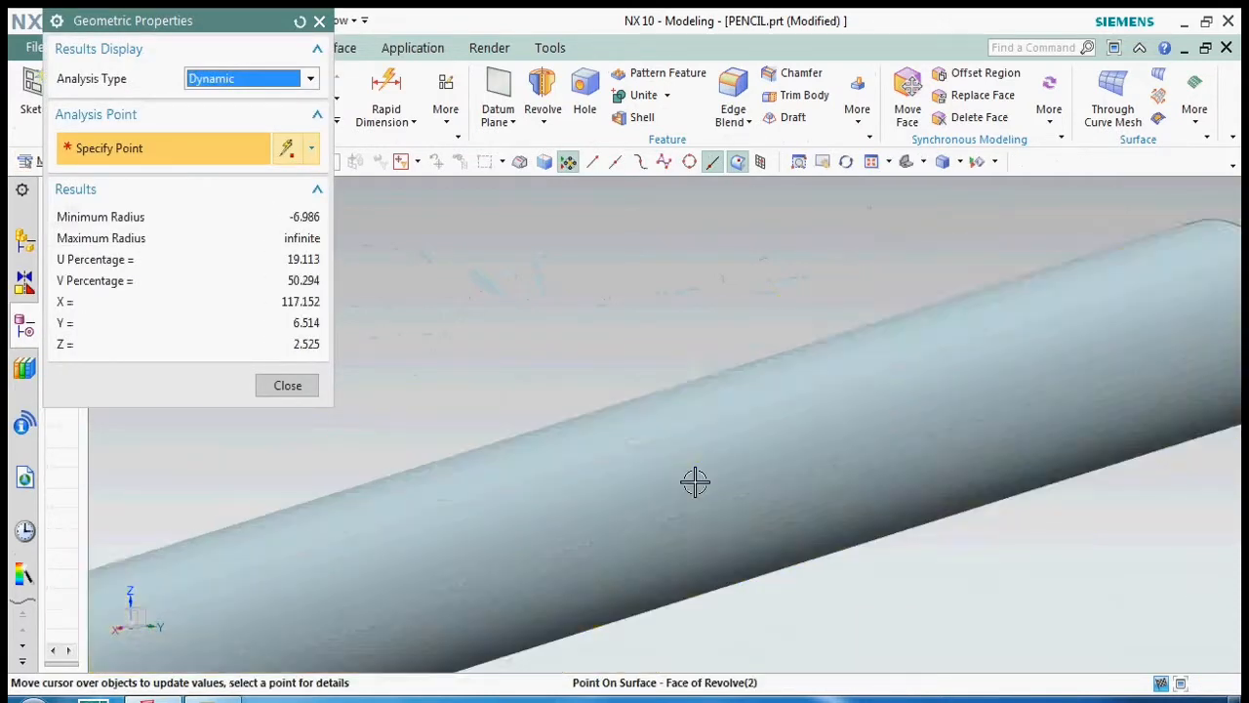
click(288, 384)
middle_drag(508, 359, 535, 440)
key(F8)
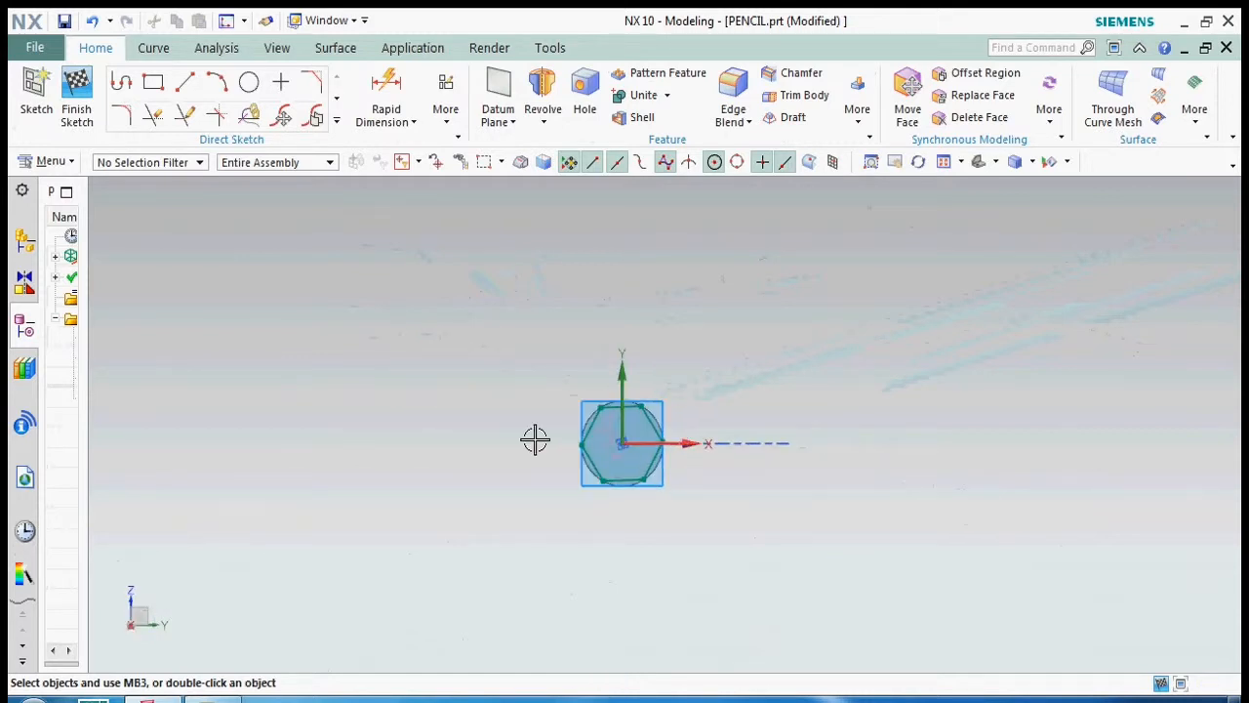
Step: Set the hexagon's centre-to-side dimension to 6.986 mm
scroll(568, 405, up, 6)
scroll(549, 384, down, 3)
scroll(654, 488, up, 3)
scroll(510, 362, up, 3)
scroll(432, 423, down, 2)
scroll(748, 485, down, 3)
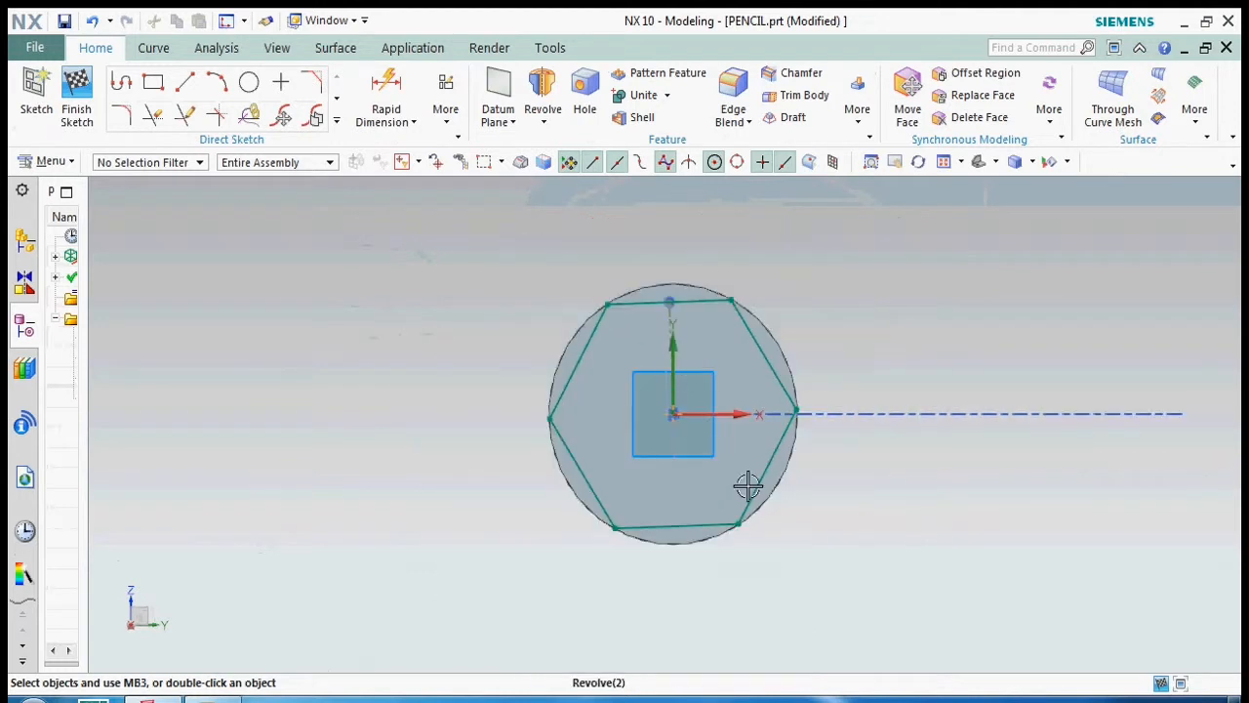
key(ctrl+j)
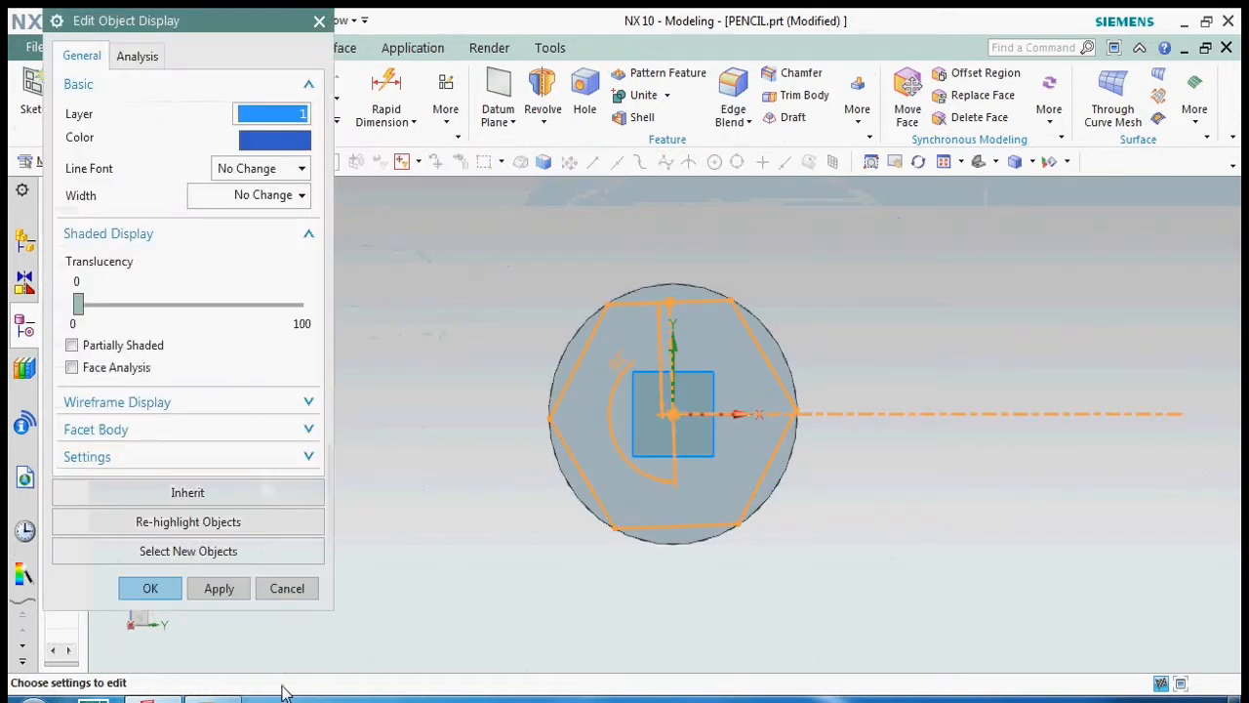
click(293, 586)
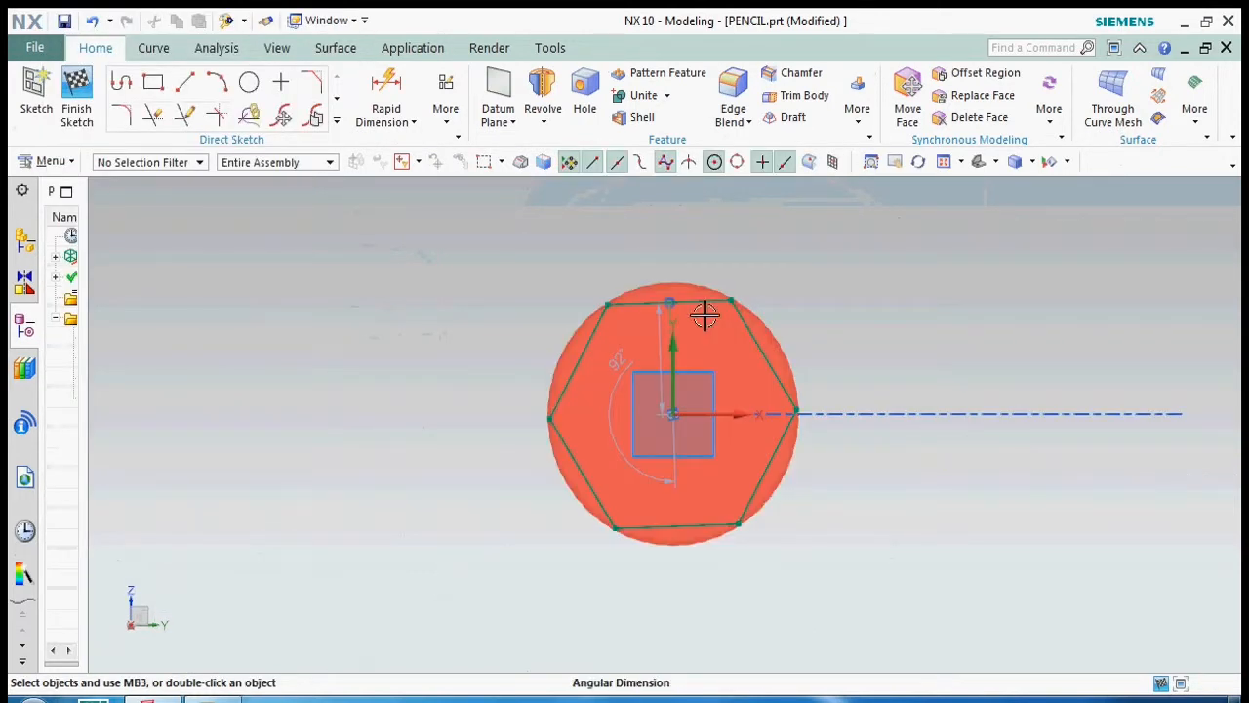
double_click(832, 315)
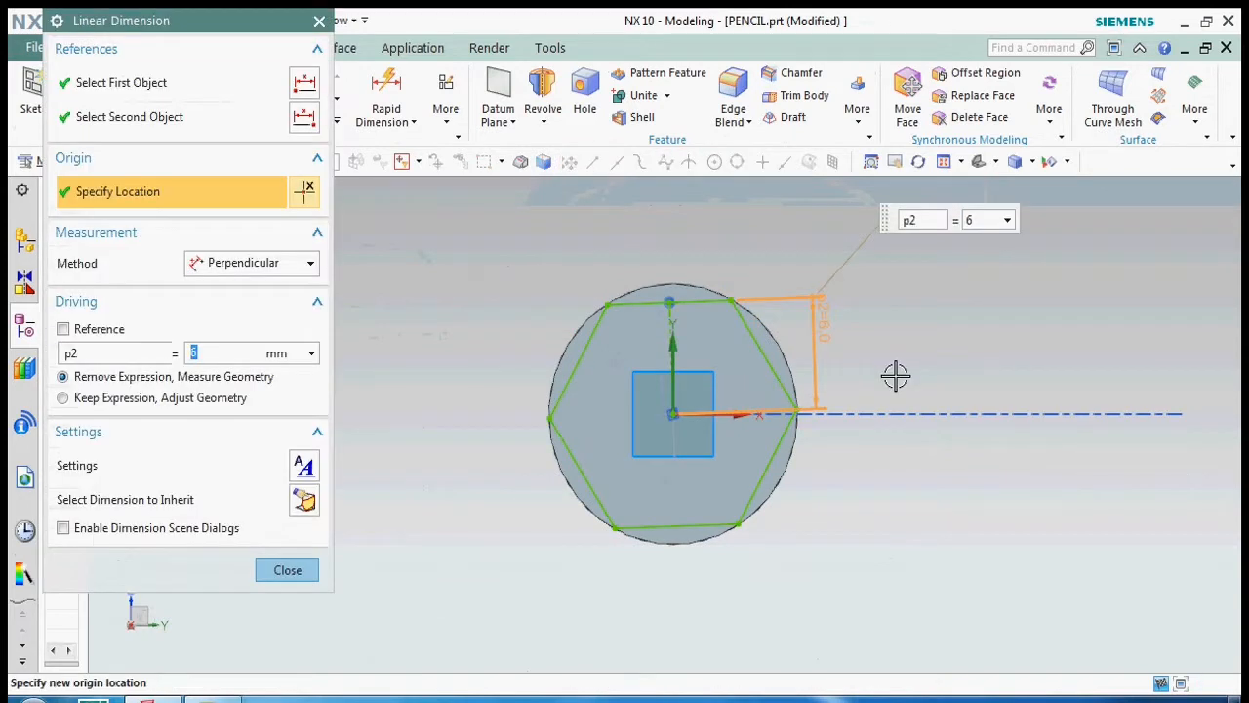
text(6.986)
key(Return)
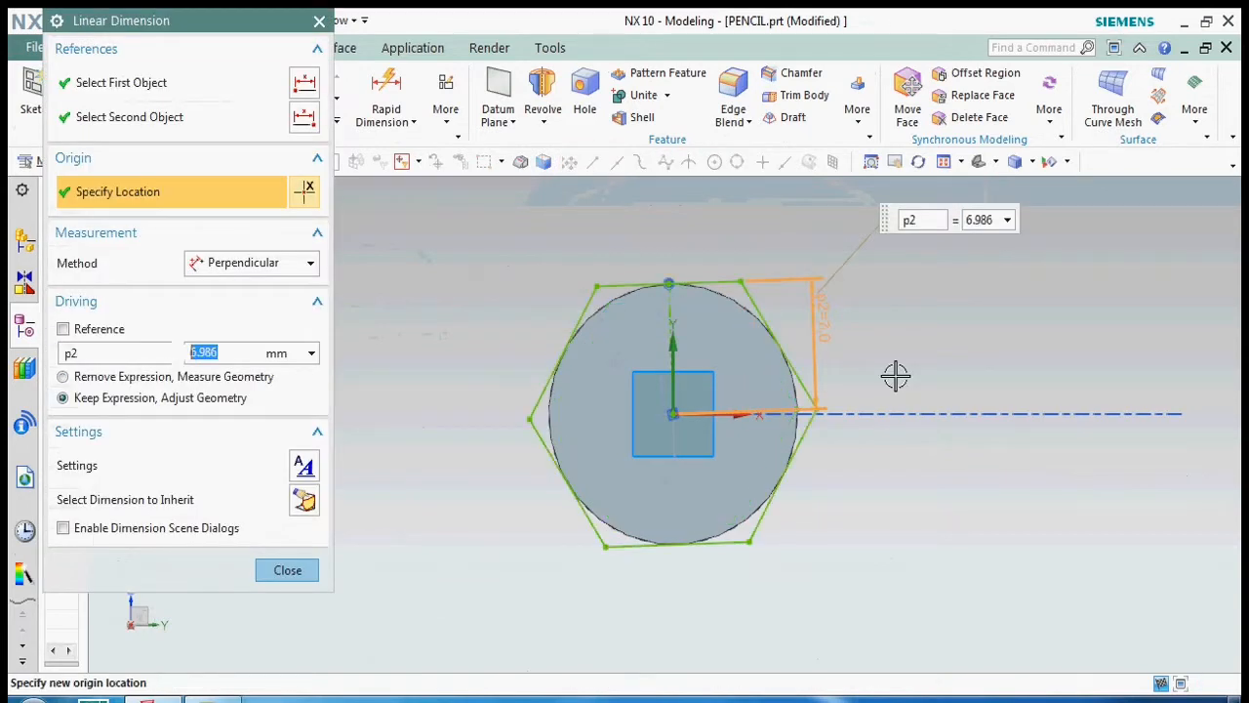
Step: Reduce the hexagon's centre-to-side dimension by 1 mm using the expression 6.986-1
scroll(670, 279, up, 3)
scroll(995, 310, down, 2)
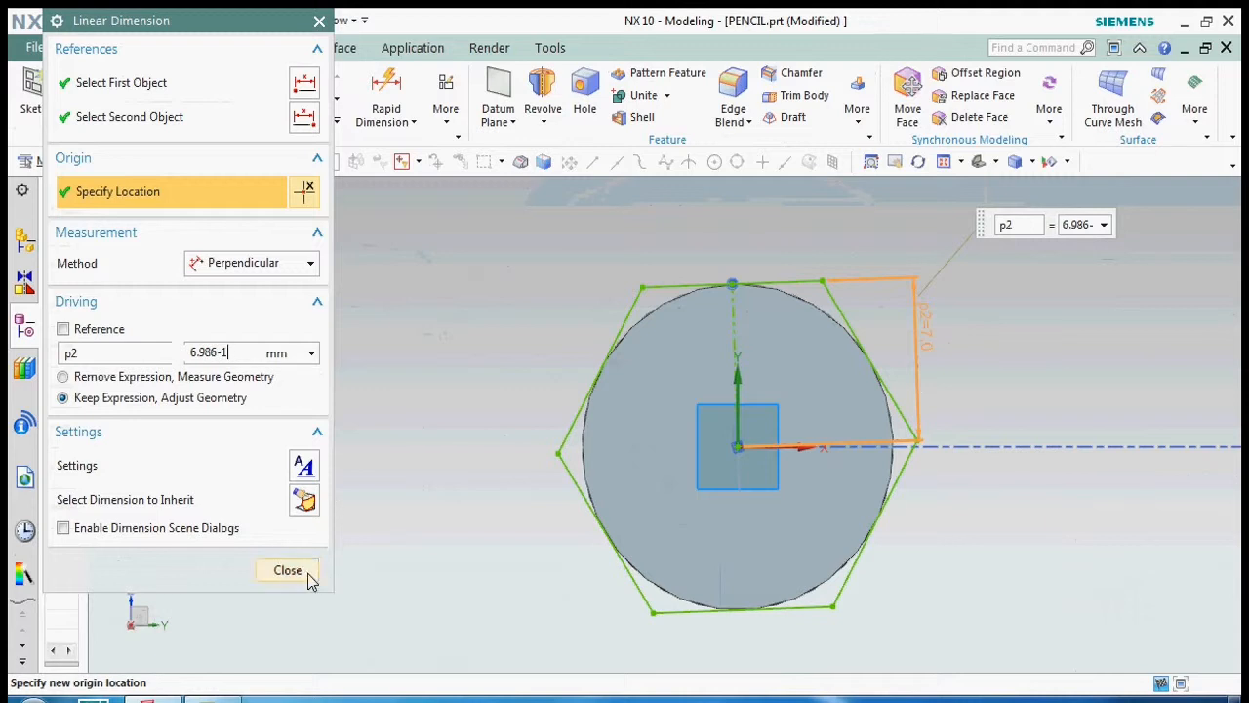
key(Return)
scroll(588, 455, up, 5)
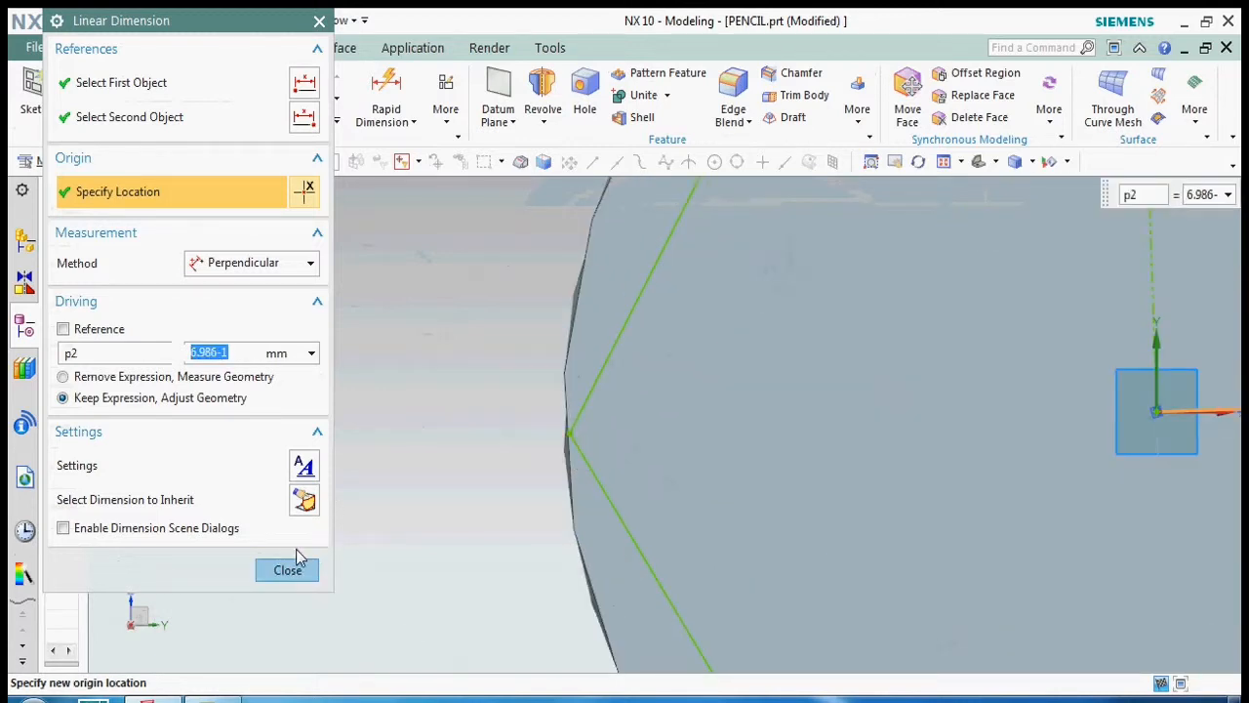
click(288, 570)
Step: Sketch a circle centred on the hexagon and larger than the pencil's end face, and finish the sketch
scroll(555, 371, down, 4)
click(248, 82)
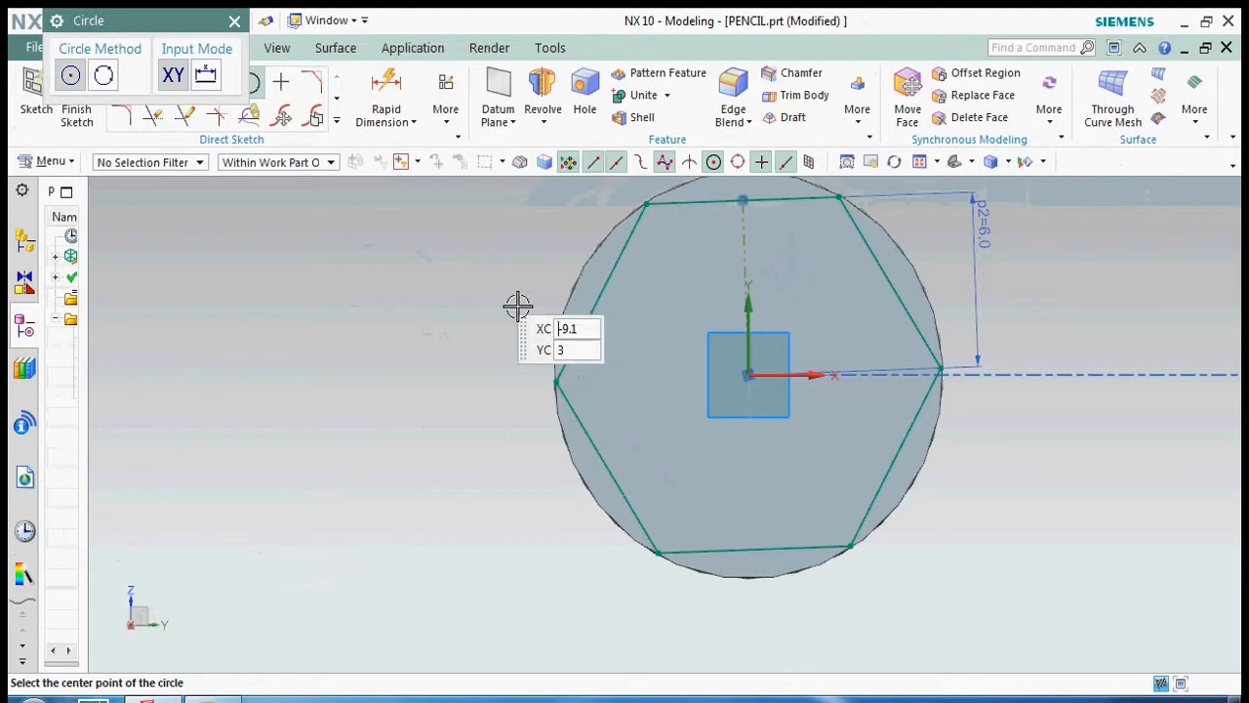
click(748, 379)
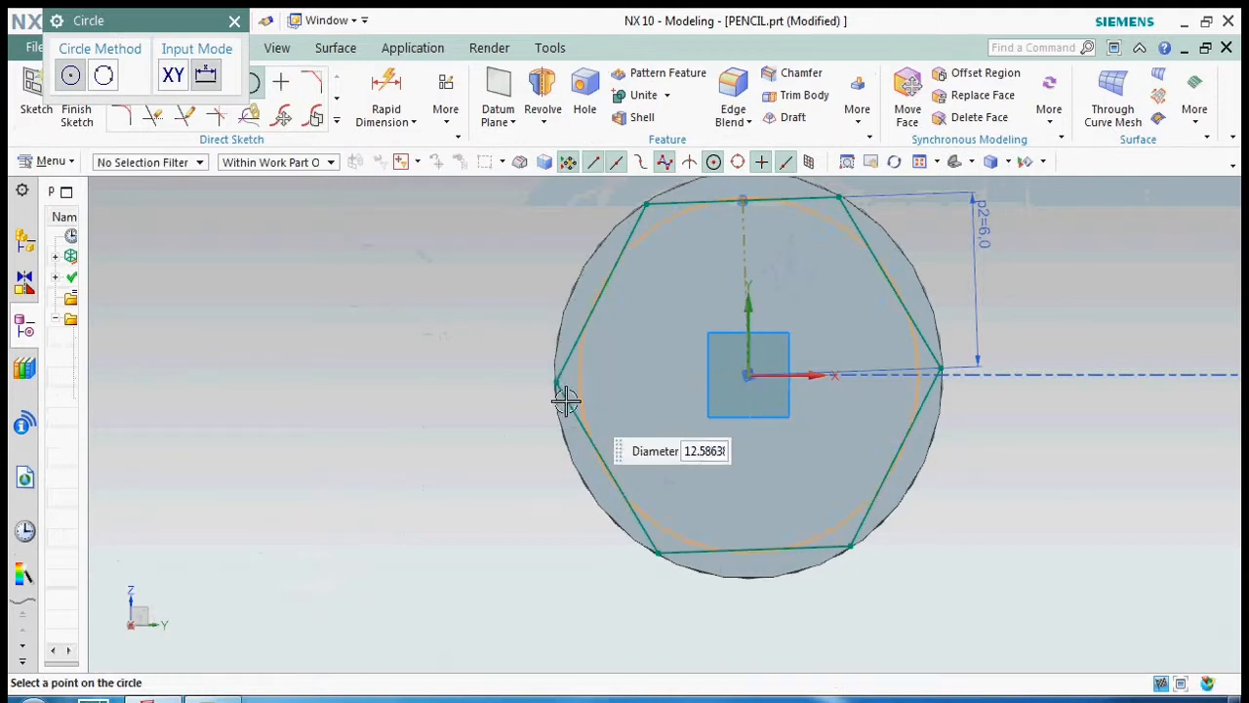
click(491, 348)
click(236, 22)
click(77, 101)
Step: Start an Extrude of the hexagon and the surrounding circle as its section, using Subtract on the pencil body
scroll(546, 281, down, 4)
middle_drag(465, 344, 467, 340)
scroll(467, 340, down, 3)
click(259, 125)
click(279, 145)
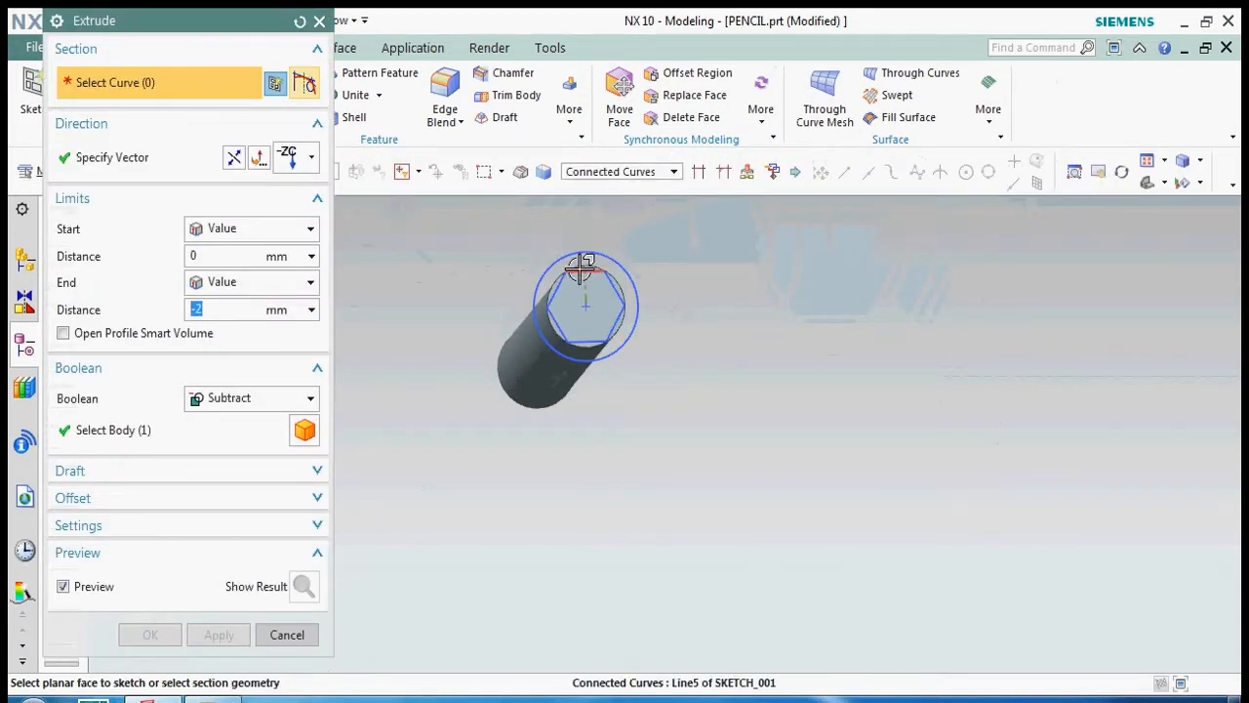
click(580, 268)
click(554, 262)
mouse_move(635, 395)
middle_down()
mouse_move(713, 396)
mouse_move(340, 376)
middle_up()
click(280, 402)
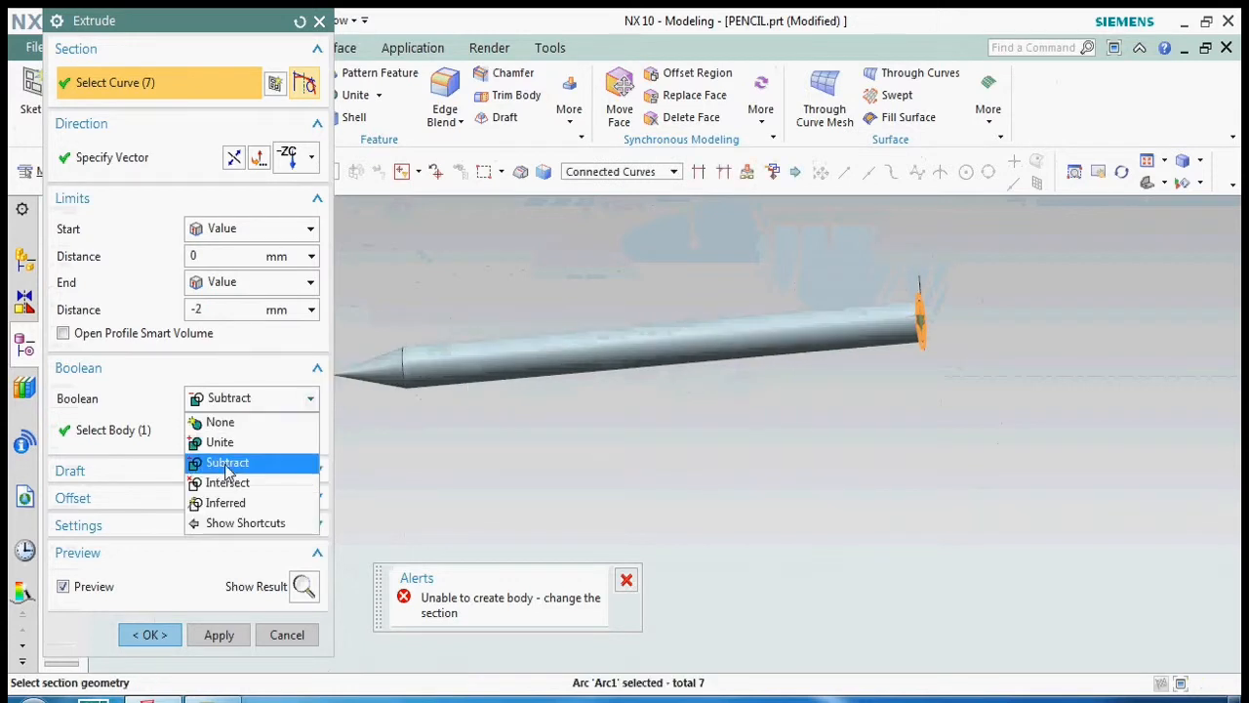
click(267, 465)
click(117, 435)
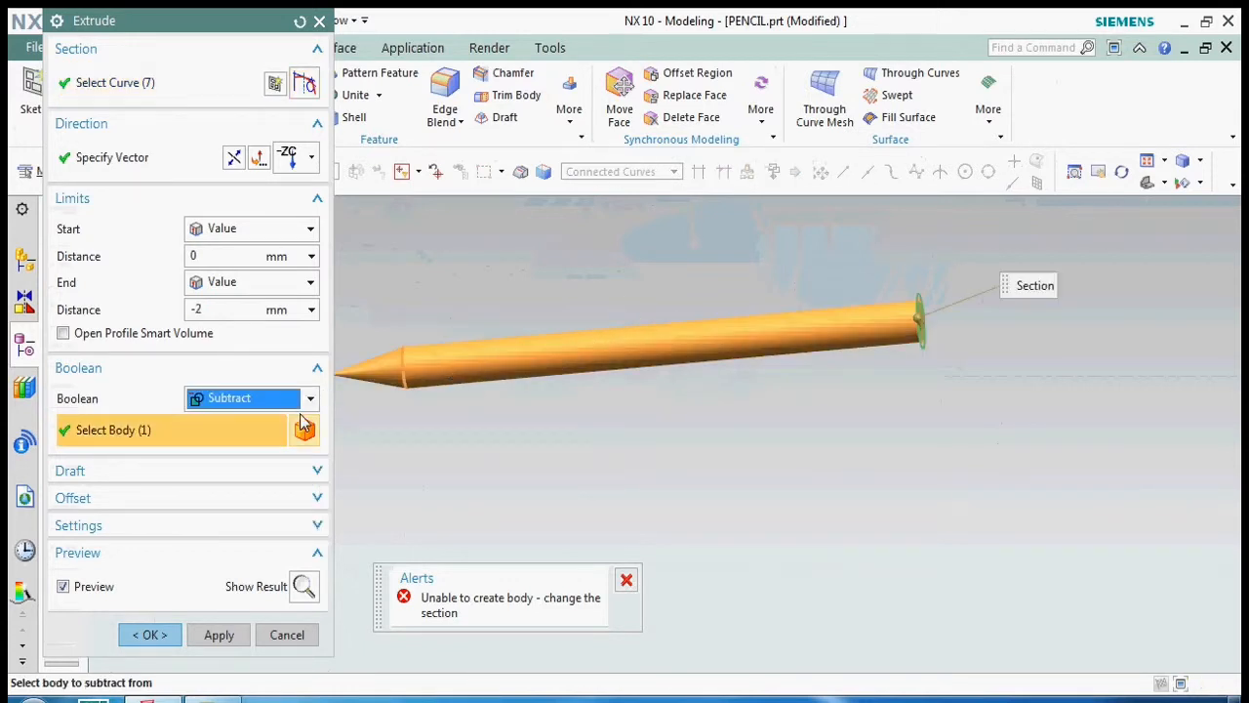
Step: Direct the extrusion along the pencil's axis, set the end distance to -218 mm, and complete the cut
click(217, 310)
scroll(913, 336, up, 2)
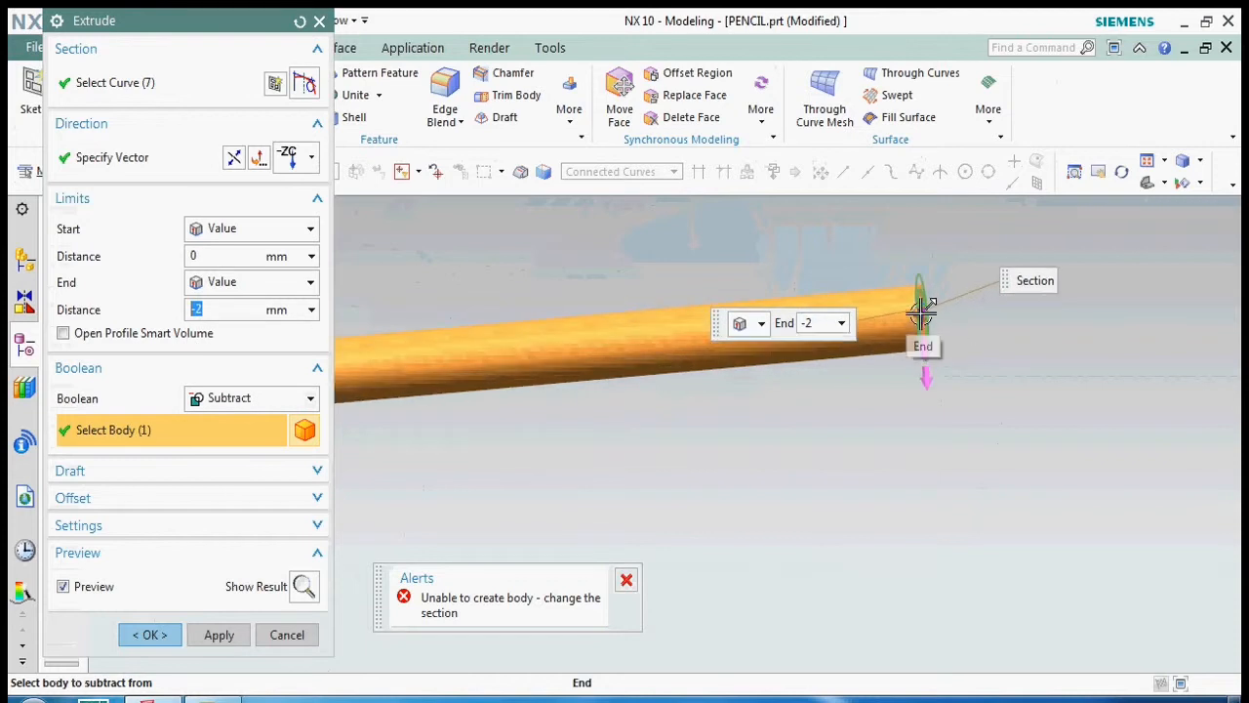
click(311, 158)
click(295, 190)
scroll(1171, 315, down, 2)
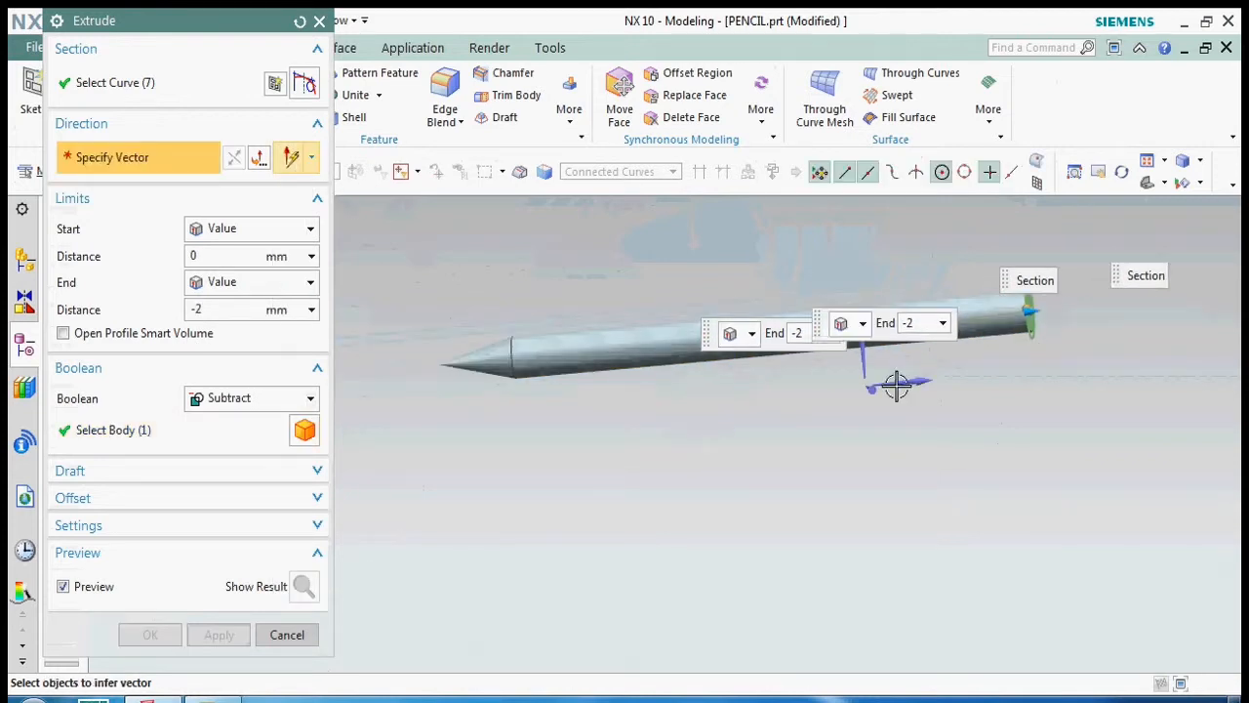
click(896, 384)
mouse_move(1021, 310)
mouse_down()
mouse_move(404, 312)
mouse_move(335, 426)
mouse_up()
middle_drag(895, 423, 767, 438)
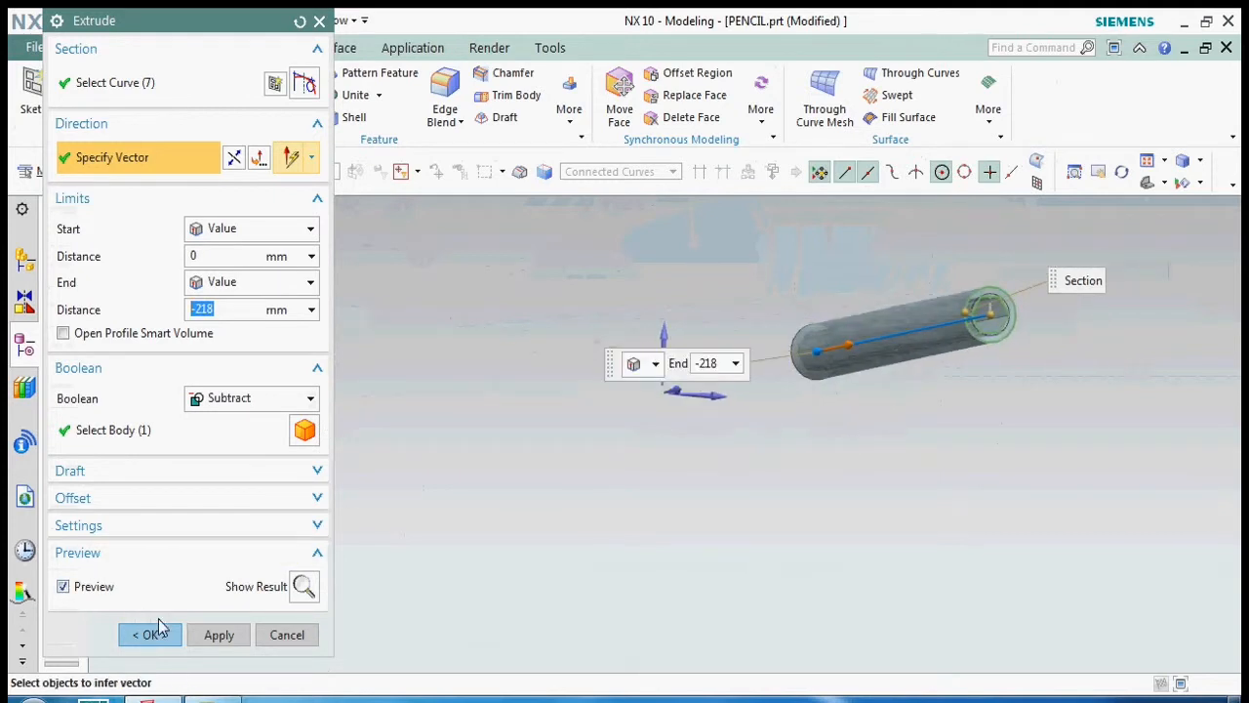
click(149, 635)
Step: Examine the hexagonal cut along the pencil body and where it meets the conical tip
scroll(876, 382, up, 5)
mouse_move(876, 381)
middle_down()
mouse_move(894, 320)
mouse_move(610, 357)
middle_up()
scroll(1031, 260, down, 4)
scroll(557, 413, down, 2)
scroll(522, 379, up, 6)
click(431, 319)
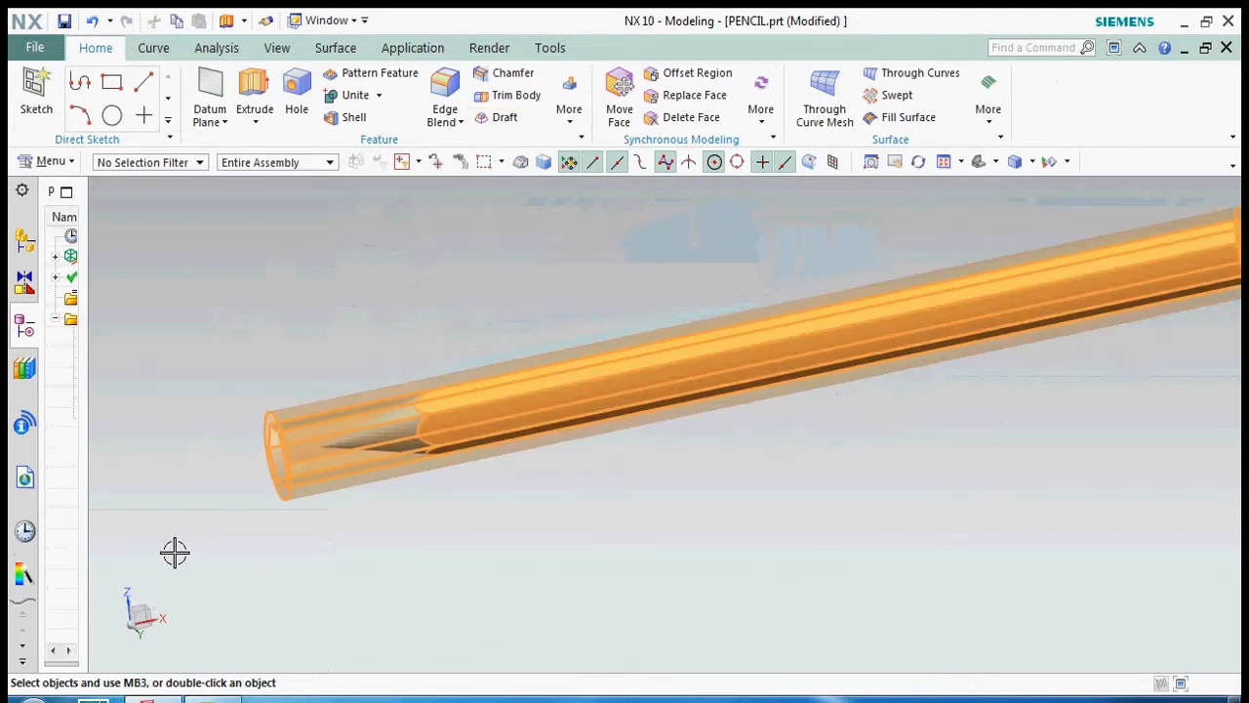
key(Escape)
Step: Start Edit Object Display with the Face type filter and select three alternate side faces of the pencil
click(51, 161)
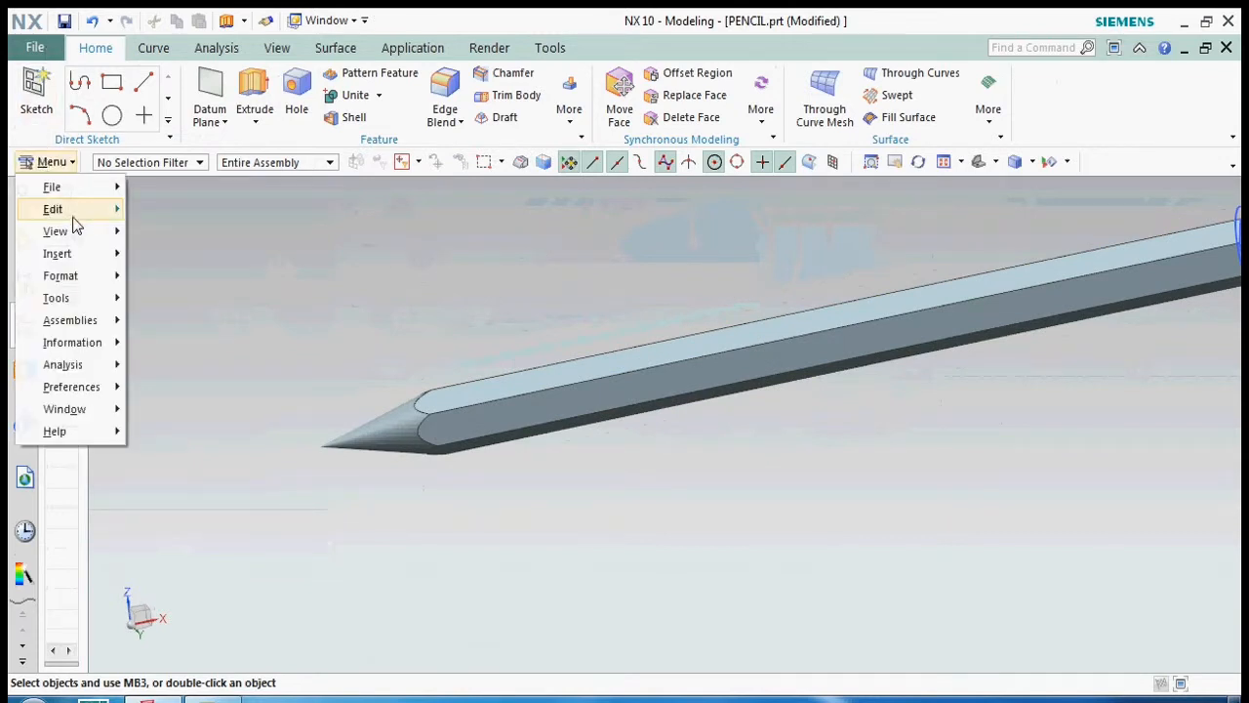
mouse_move(90, 211)
click(210, 309)
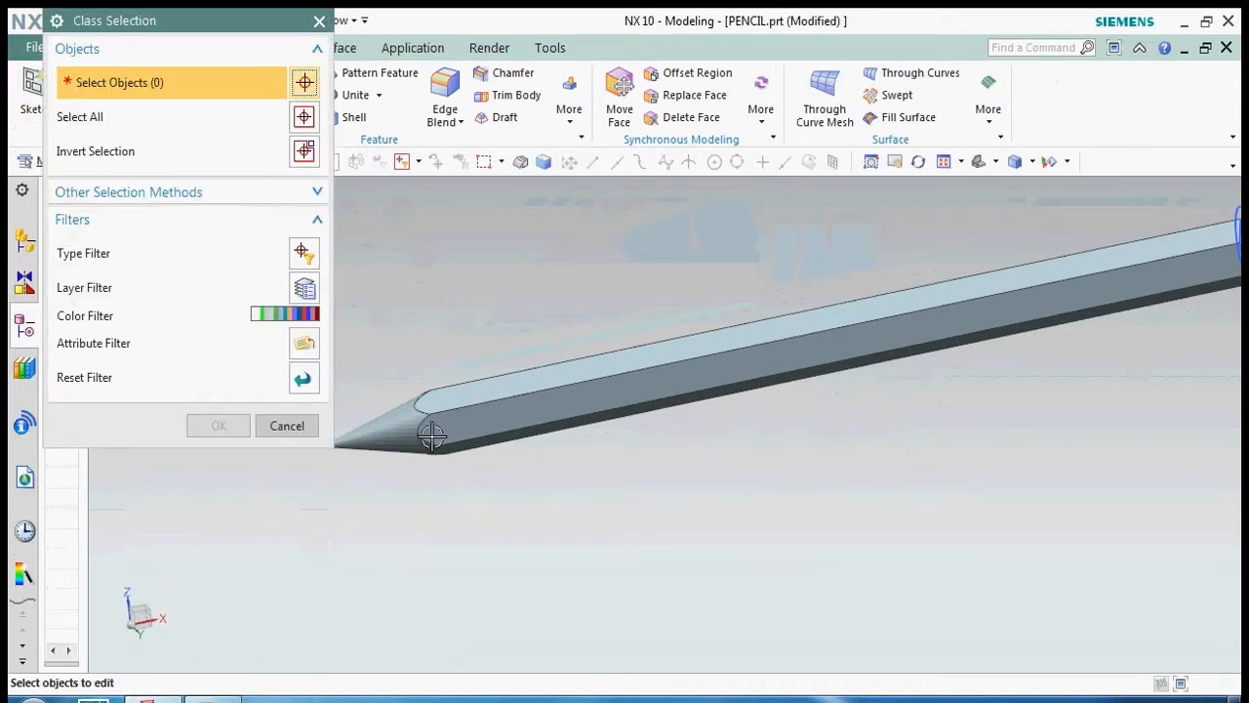
click(302, 253)
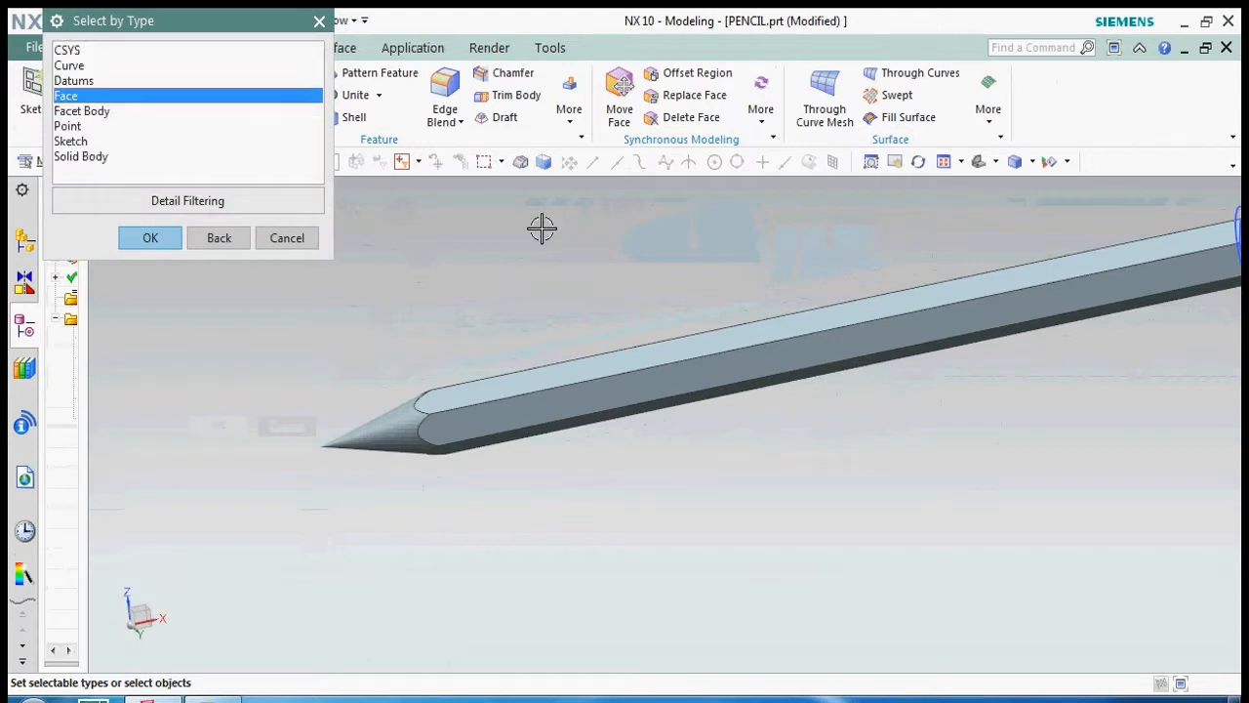
middle_click(542, 230)
click(540, 403)
middle_drag(546, 417, 576, 413)
click(573, 304)
mouse_move(572, 305)
middle_down()
mouse_move(614, 465)
mouse_move(580, 502)
mouse_move(887, 365)
mouse_move(823, 371)
middle_up()
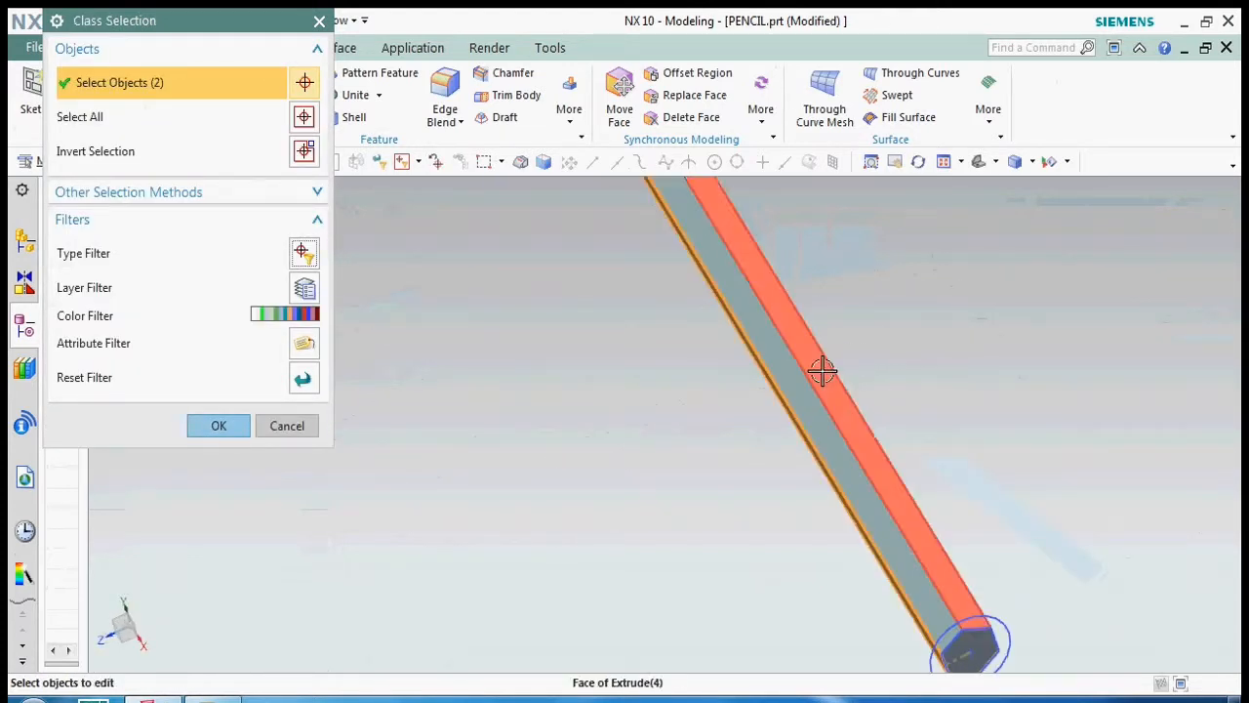
click(822, 370)
scroll(790, 477, down, 3)
middle_drag(789, 477, 557, 418)
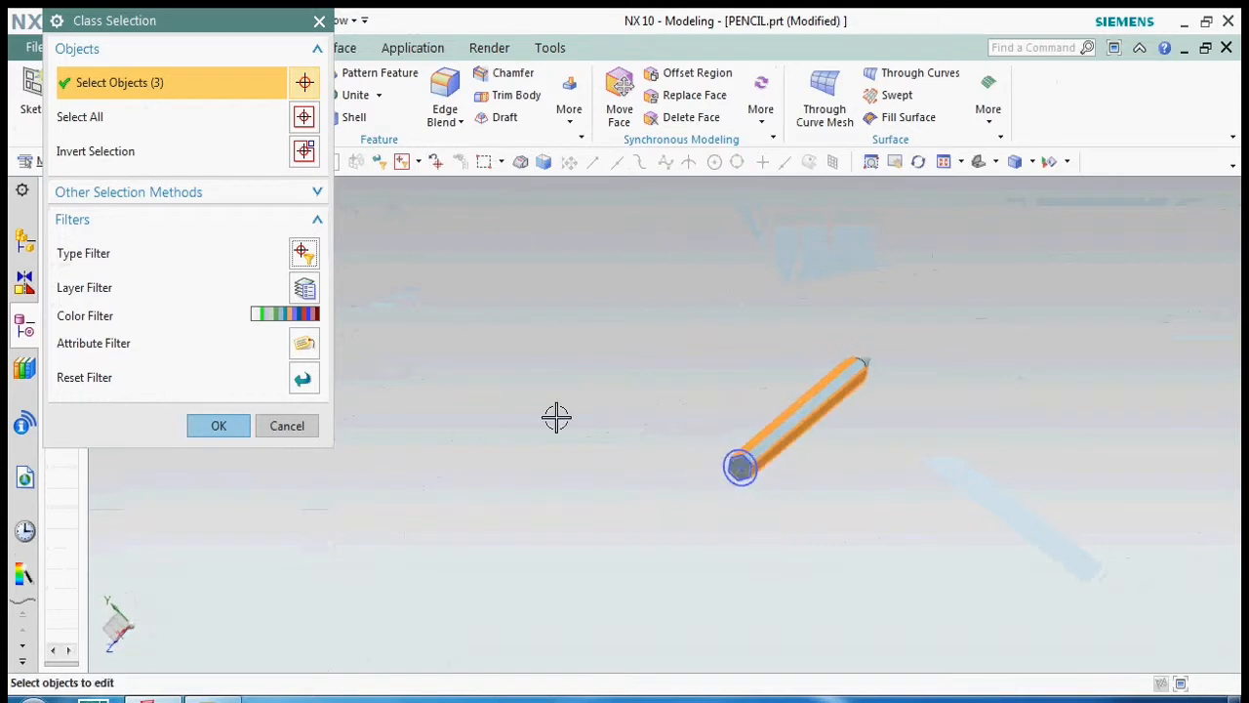
Step: Color the three selected side faces red
click(235, 426)
click(269, 137)
click(110, 96)
click(219, 312)
click(220, 588)
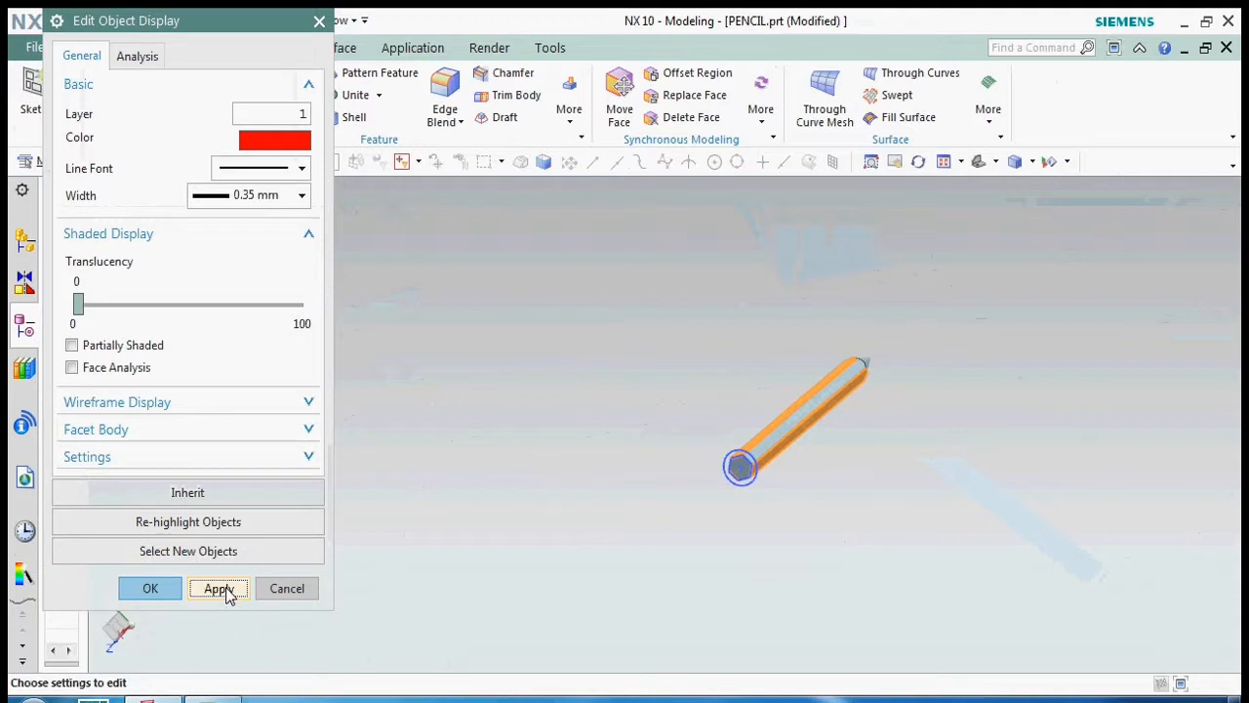
scroll(750, 435, up, 3)
click(151, 588)
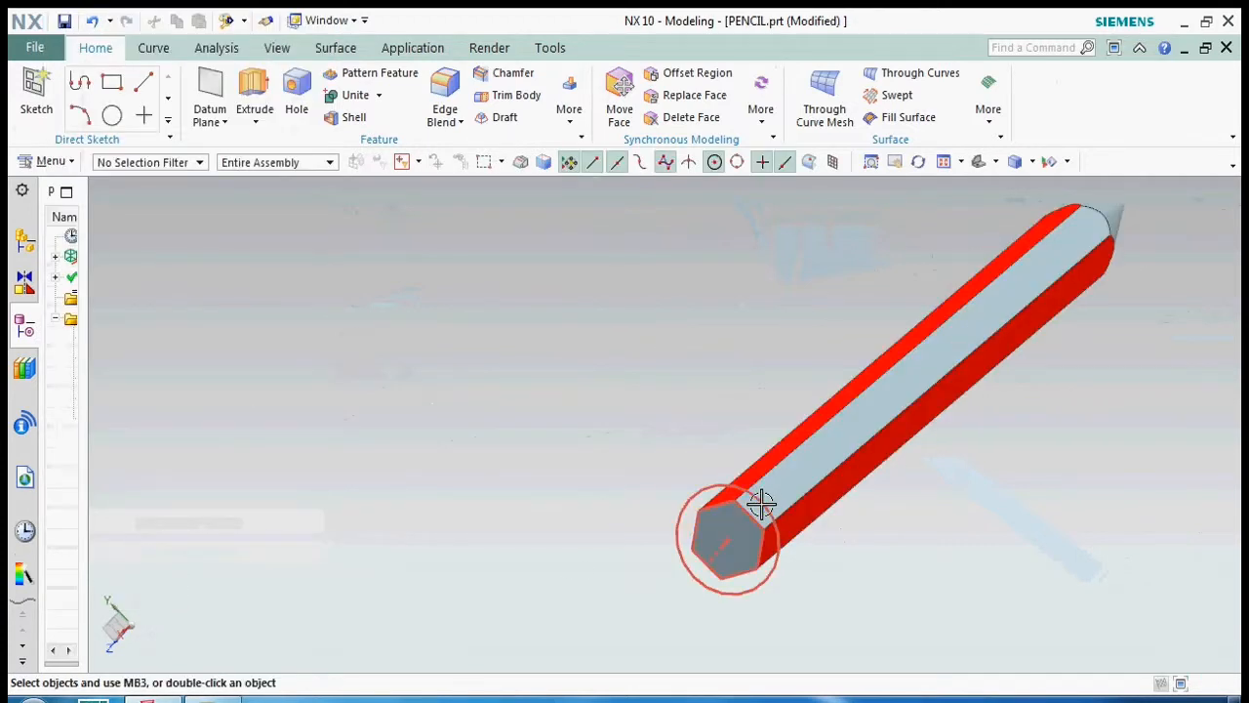
Step: Hide the hexagon and circle sketch at the pencil's flat end
click(694, 491)
right_click(694, 491)
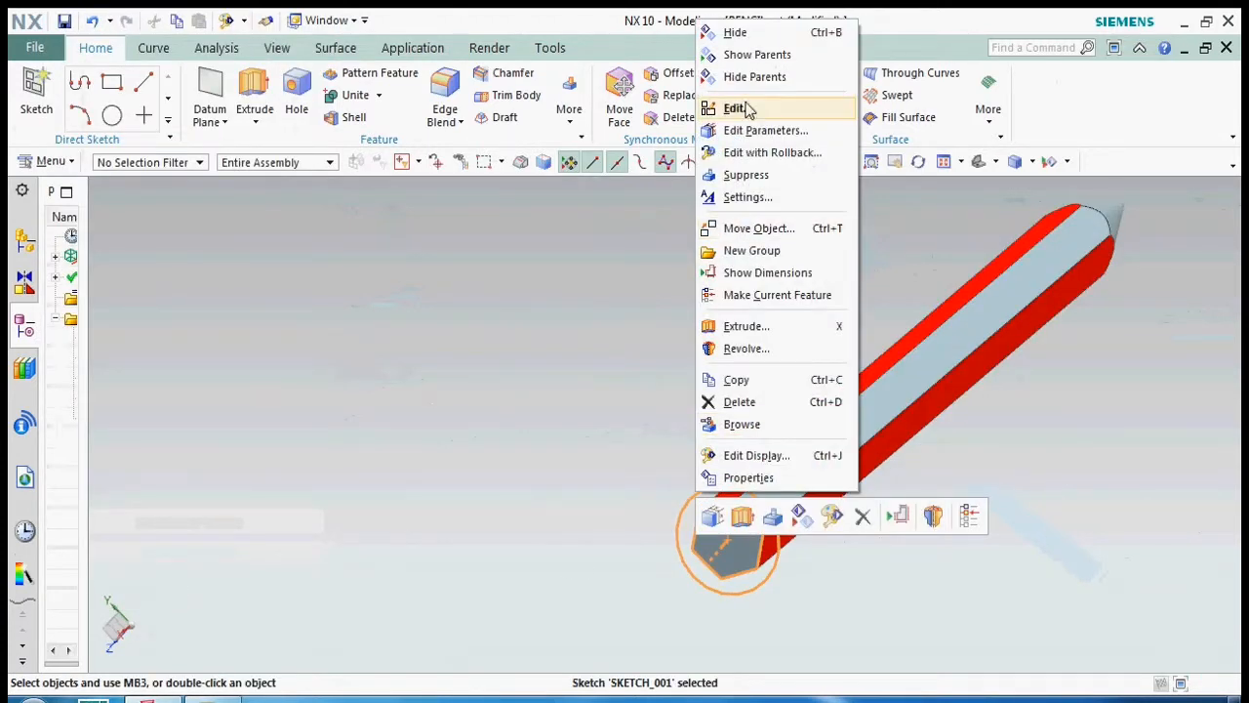
click(737, 36)
scroll(575, 380, down, 2)
middle_drag(572, 384, 446, 335)
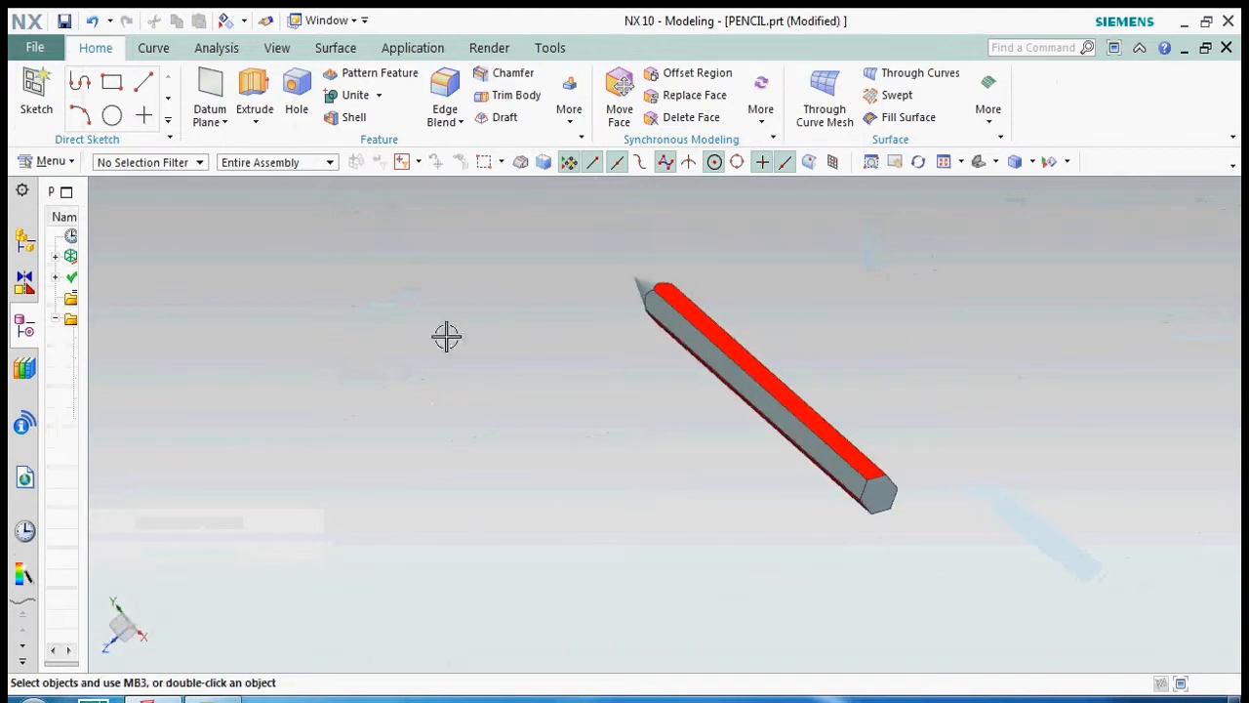
Step: Start Edit Object Display with the Face type filter and select the pencil's conical tip face
click(244, 21)
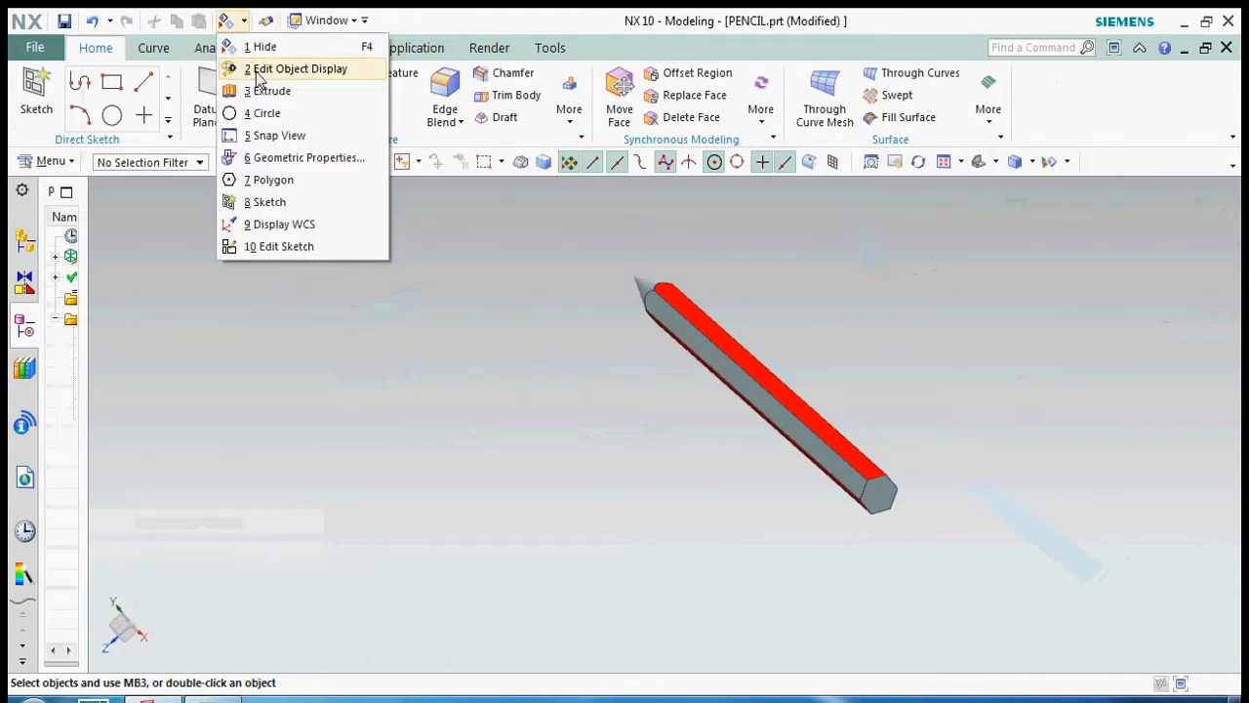
click(259, 69)
click(313, 260)
click(173, 101)
middle_click(430, 337)
click(303, 254)
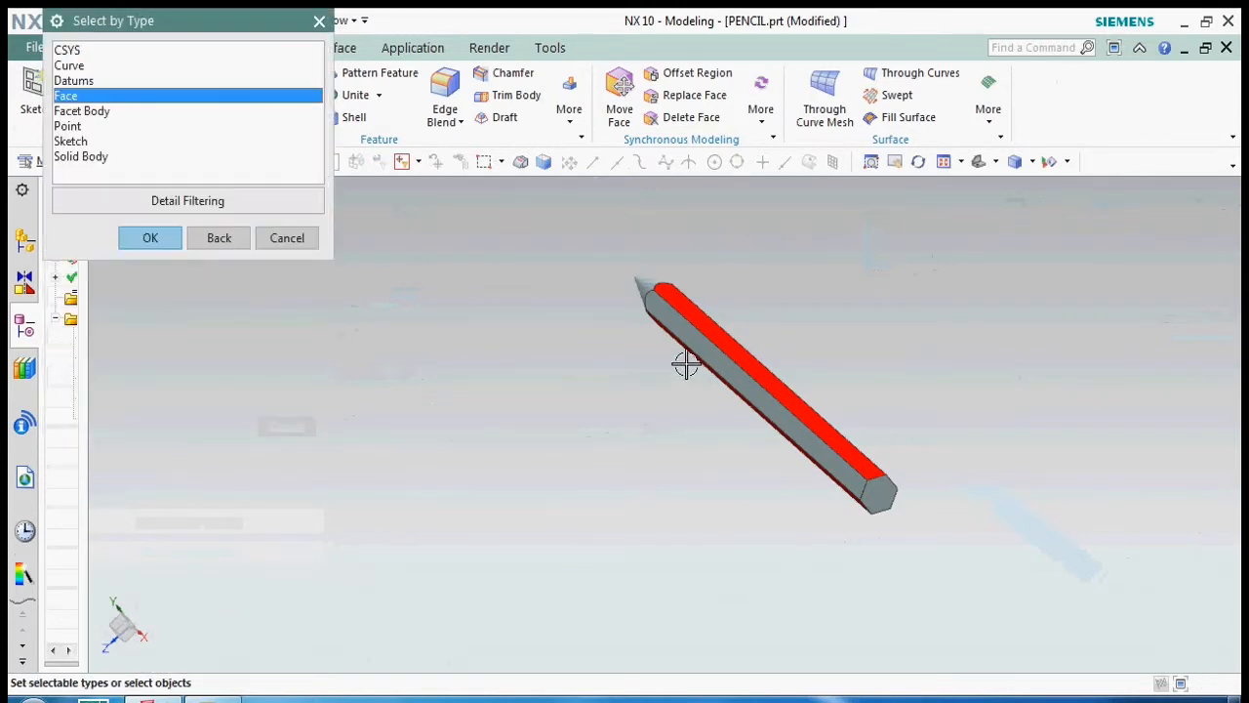
scroll(683, 362, up, 5)
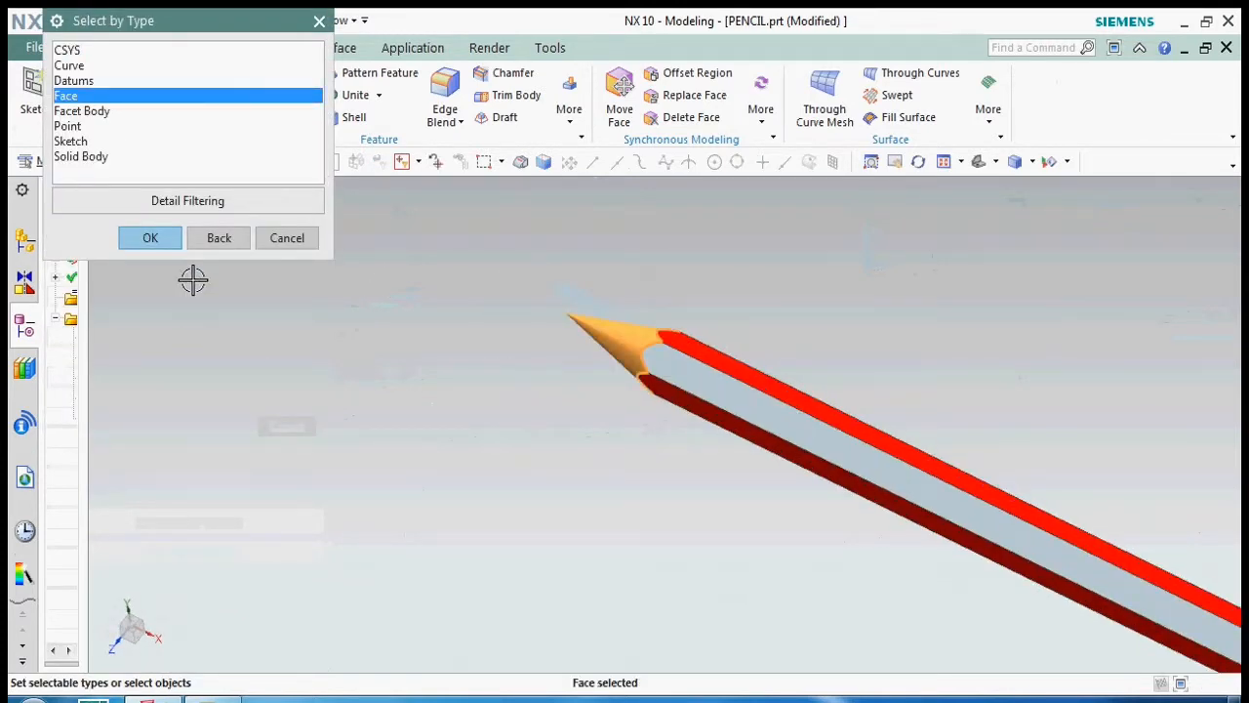
click(149, 237)
click(301, 251)
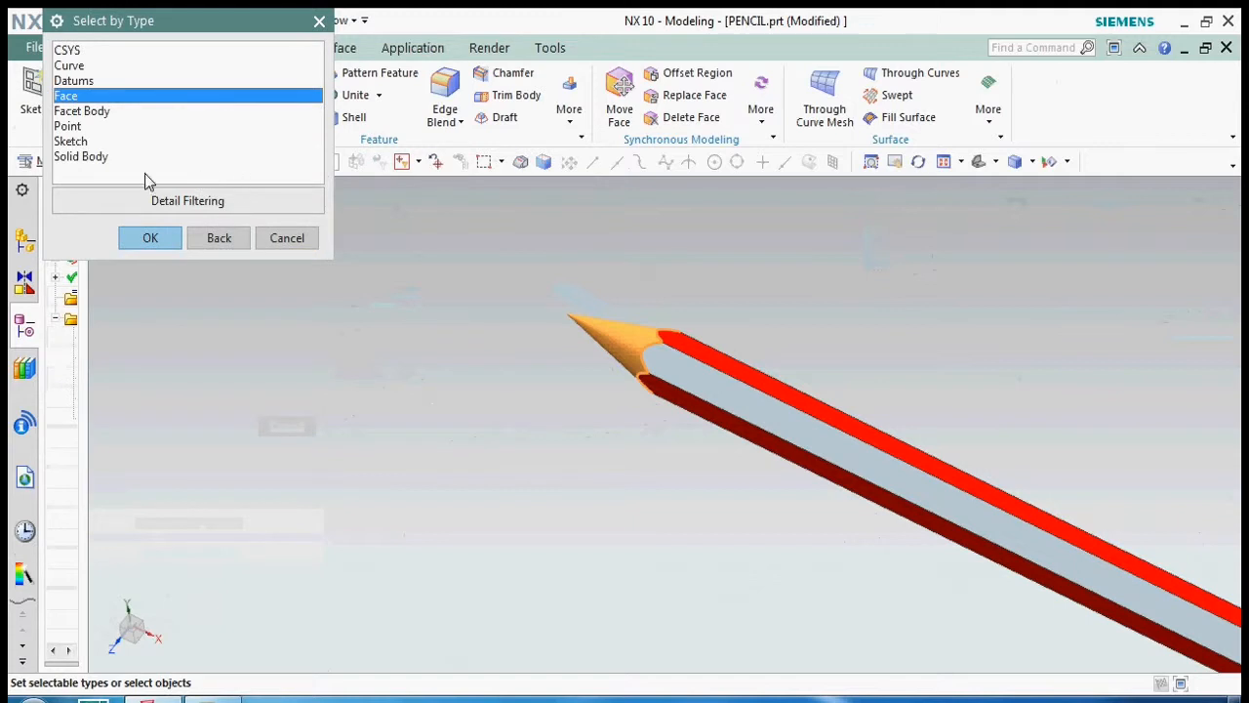
click(150, 238)
click(219, 428)
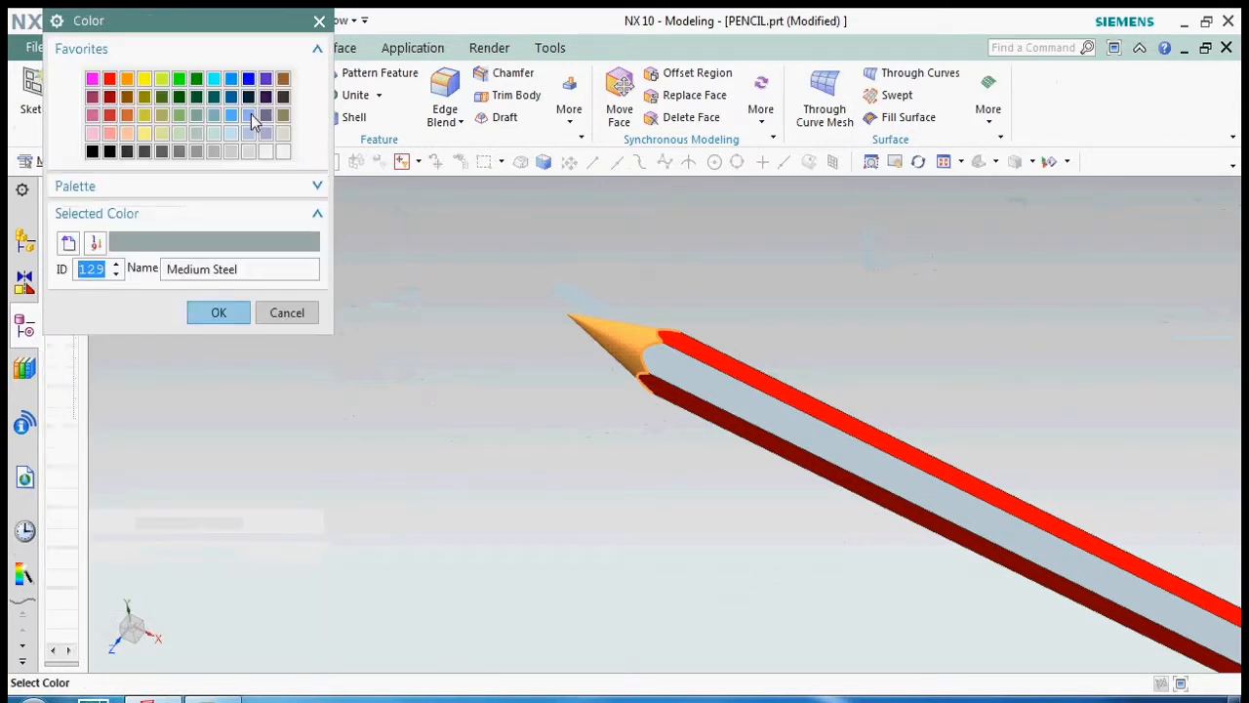
Step: Color the conical tip face light grey
click(144, 133)
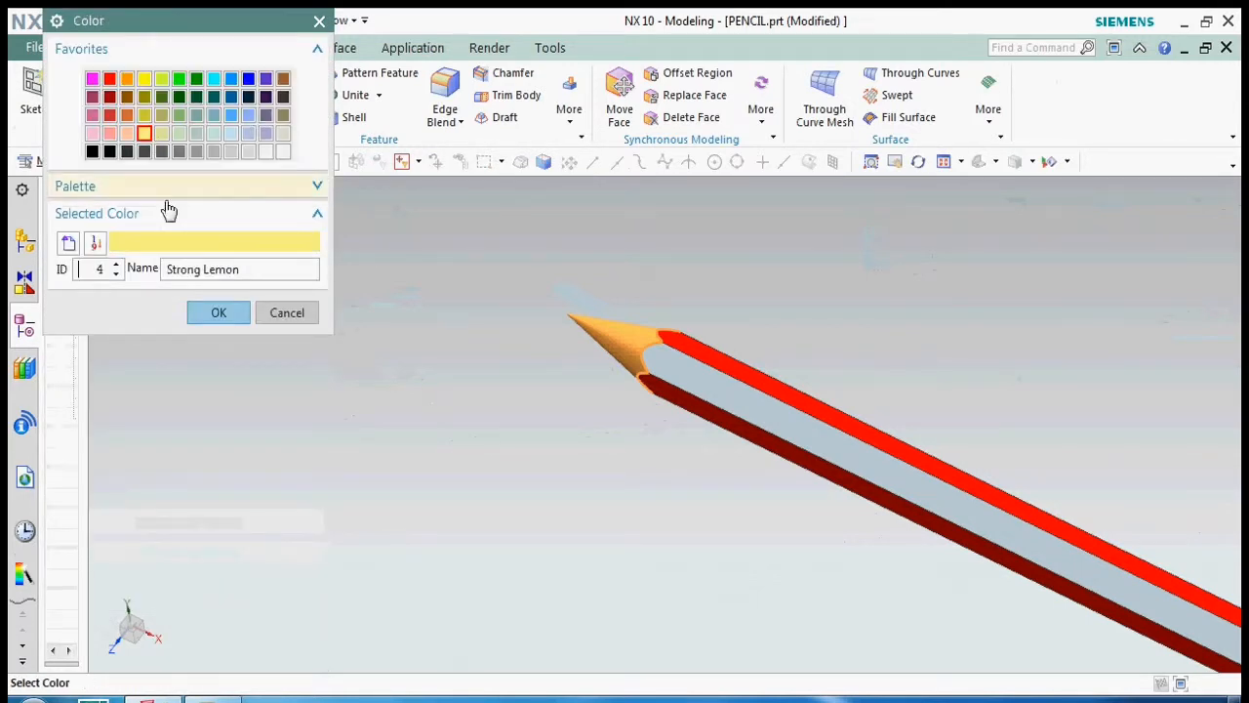
click(162, 138)
click(282, 134)
click(218, 312)
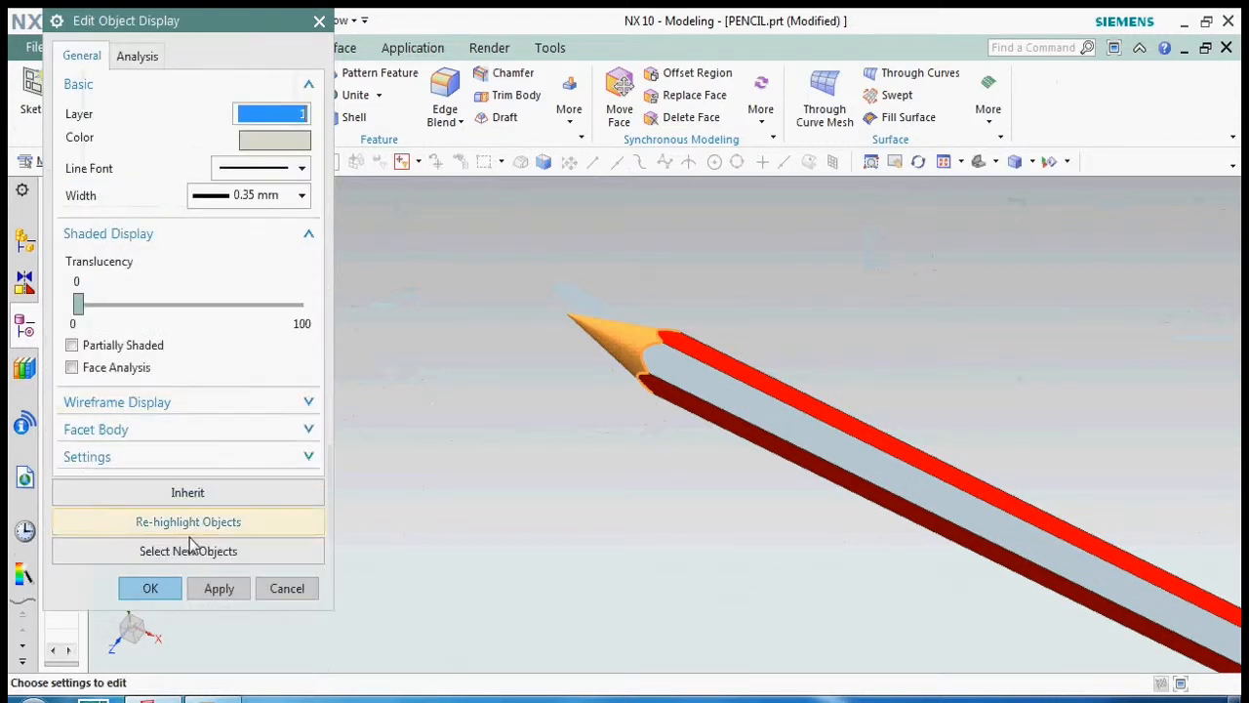
click(147, 586)
mouse_move(775, 331)
middle_down()
mouse_move(705, 290)
mouse_move(722, 335)
middle_up()
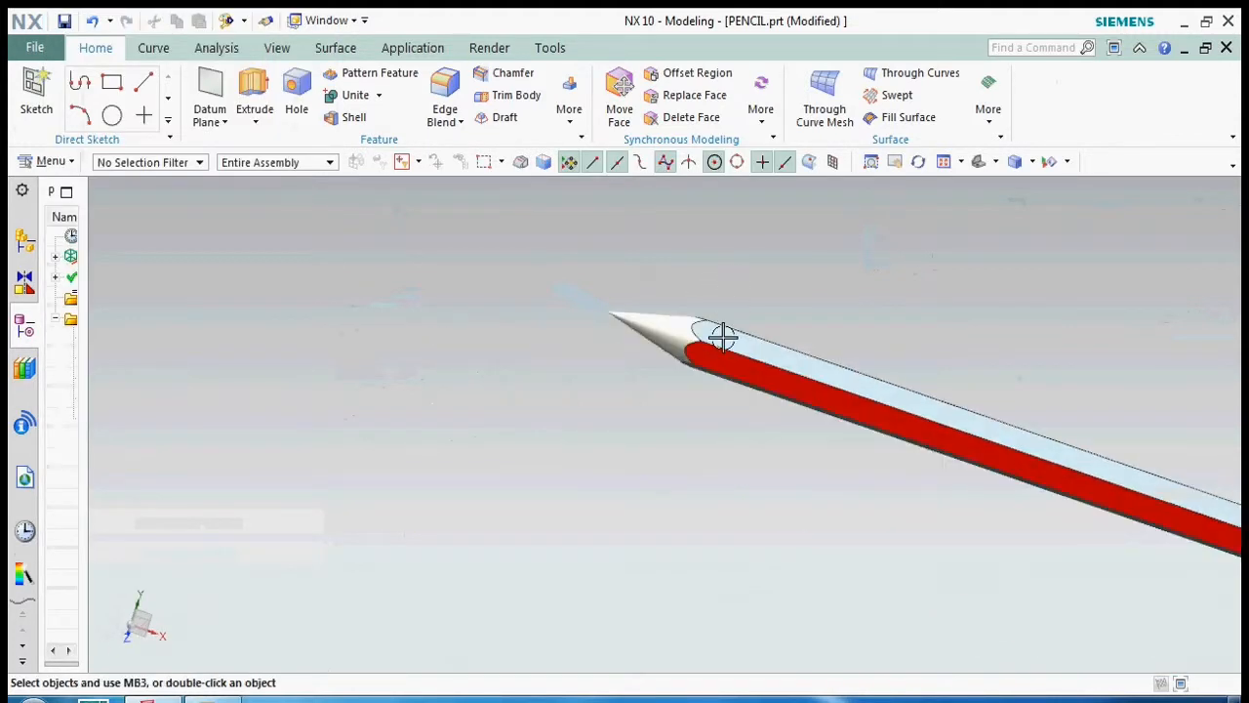
double_click(672, 335)
click(287, 641)
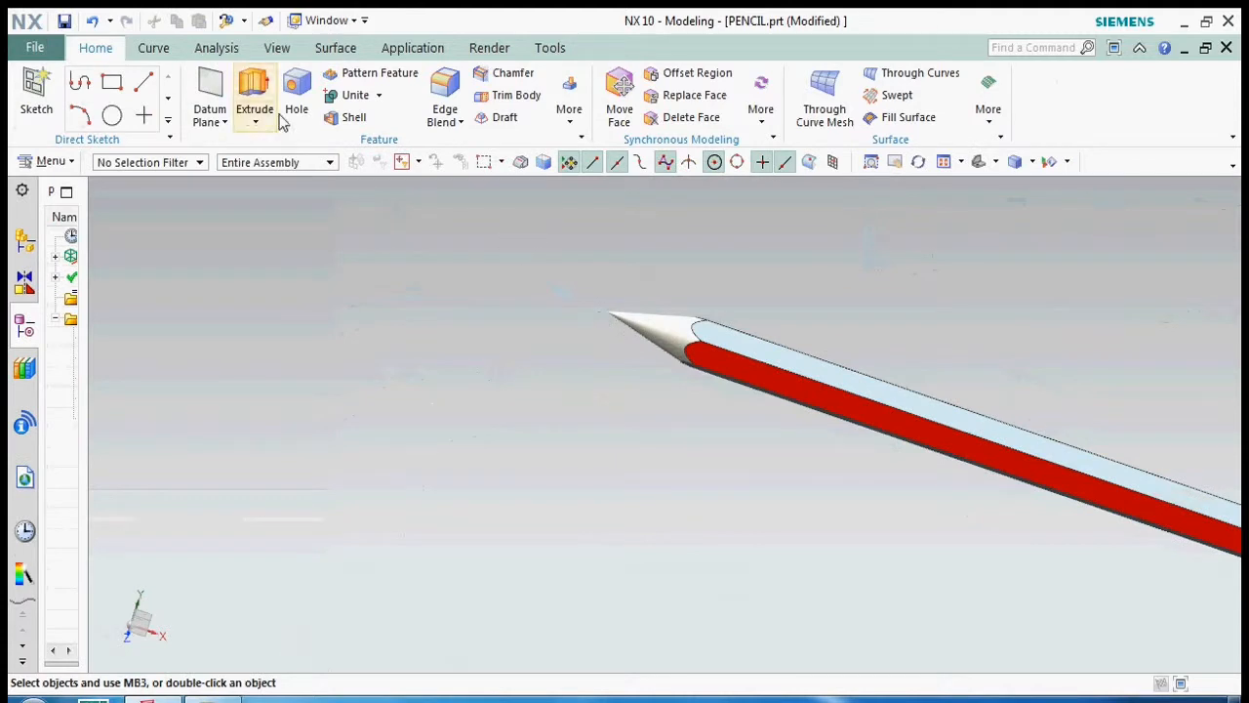
click(225, 21)
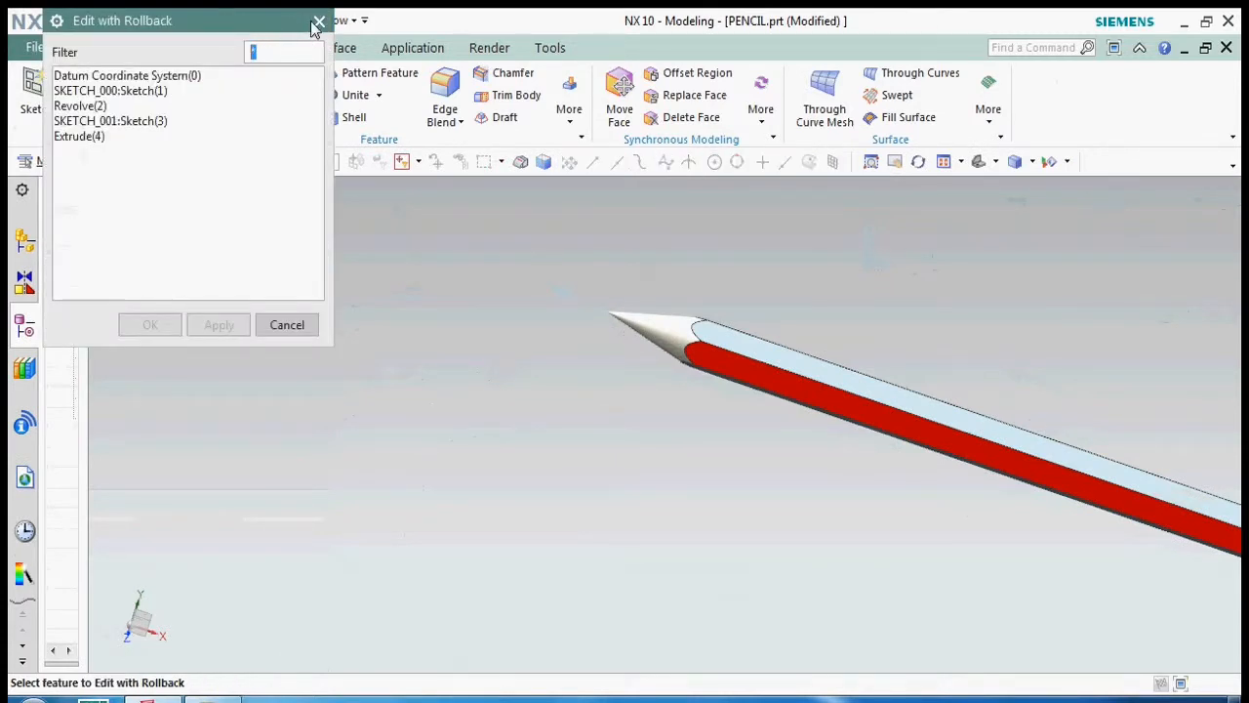
click(318, 22)
Step: Reopen Edit Object Display and select the pencil's conical tip face using the Face type filter
click(243, 21)
click(283, 67)
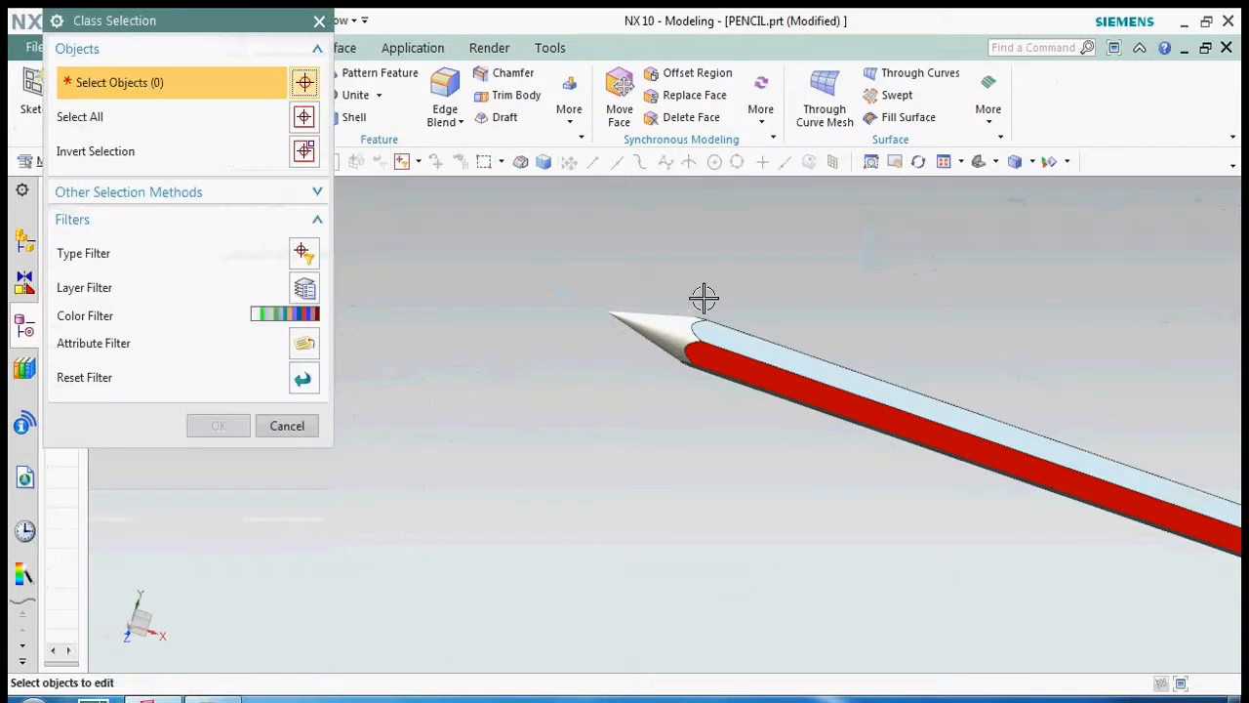
click(304, 252)
click(234, 94)
click(154, 237)
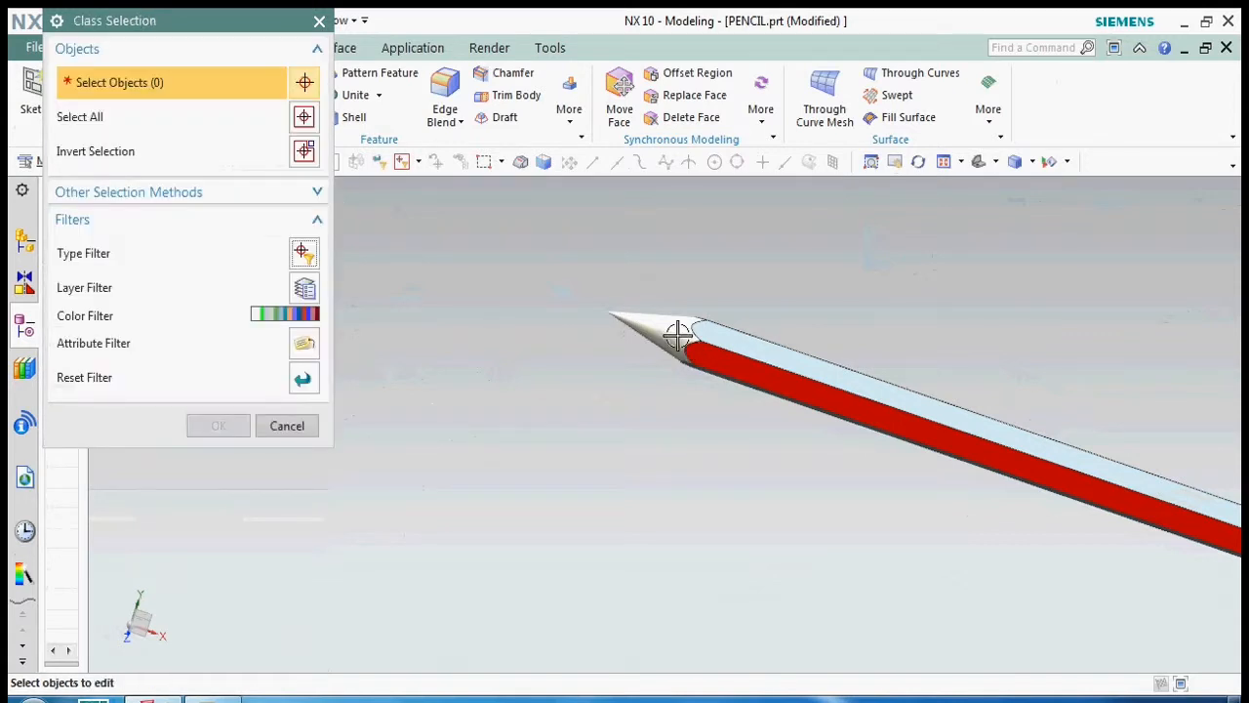
click(674, 334)
click(213, 425)
Step: Color the conical tip face yellow and save the part
click(265, 140)
click(145, 134)
click(144, 115)
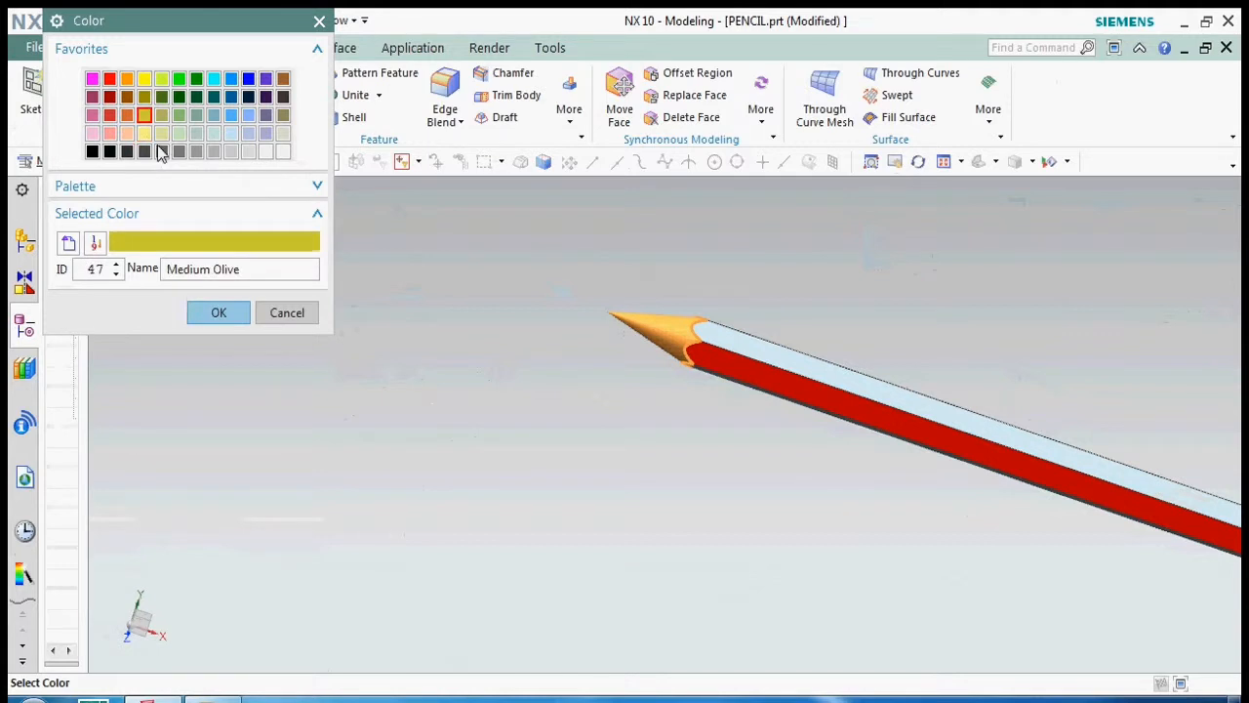
click(223, 312)
click(150, 589)
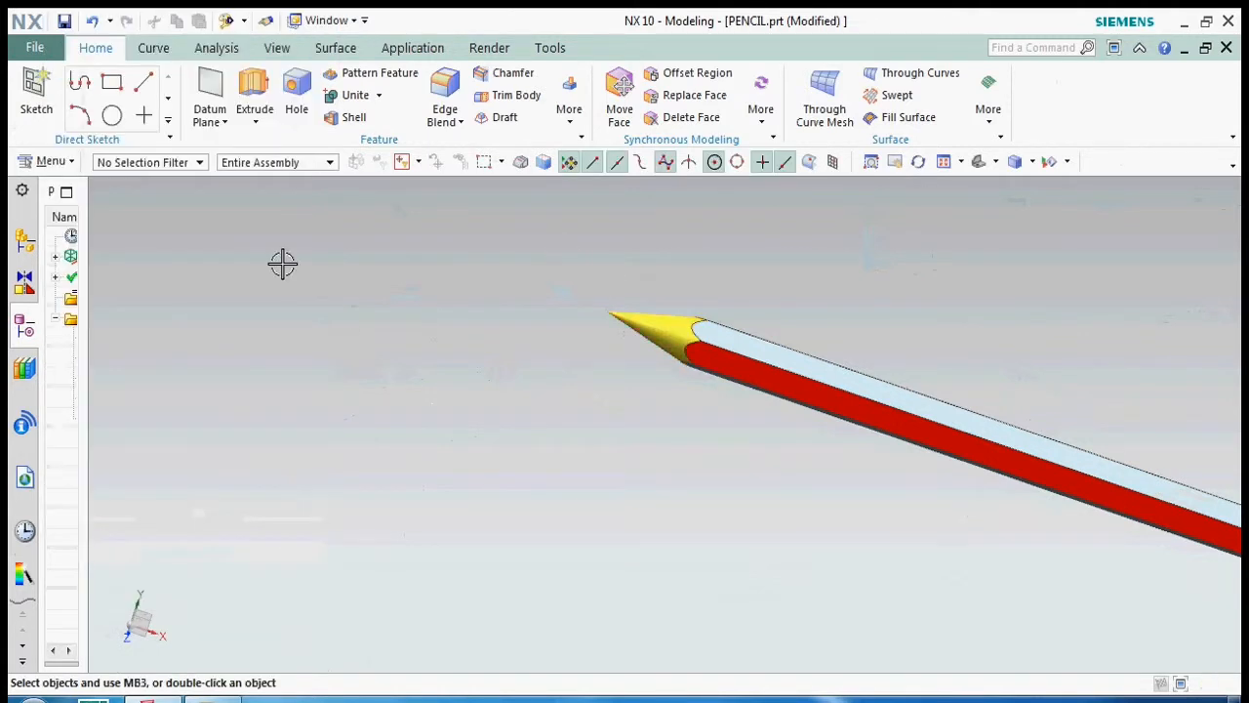
click(63, 21)
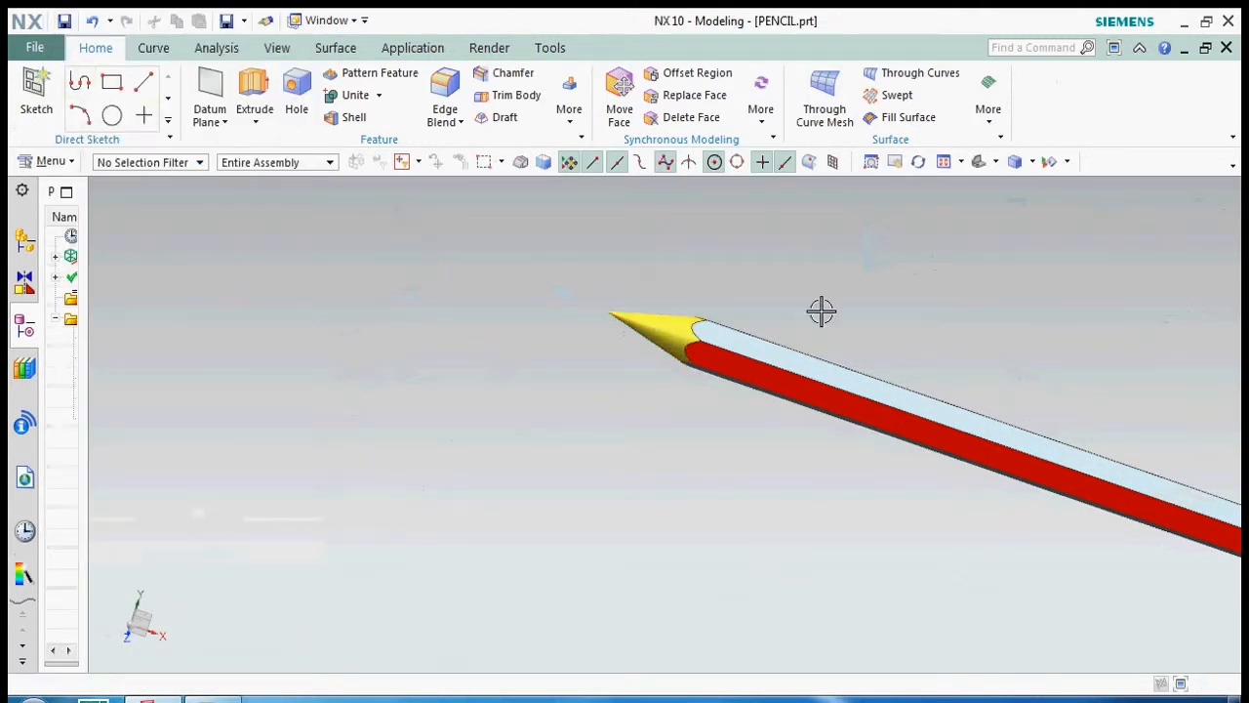
Step: Examine the colored pencil close up at the tip and along its full length
scroll(822, 309, up, 4)
scroll(823, 305, down, 1)
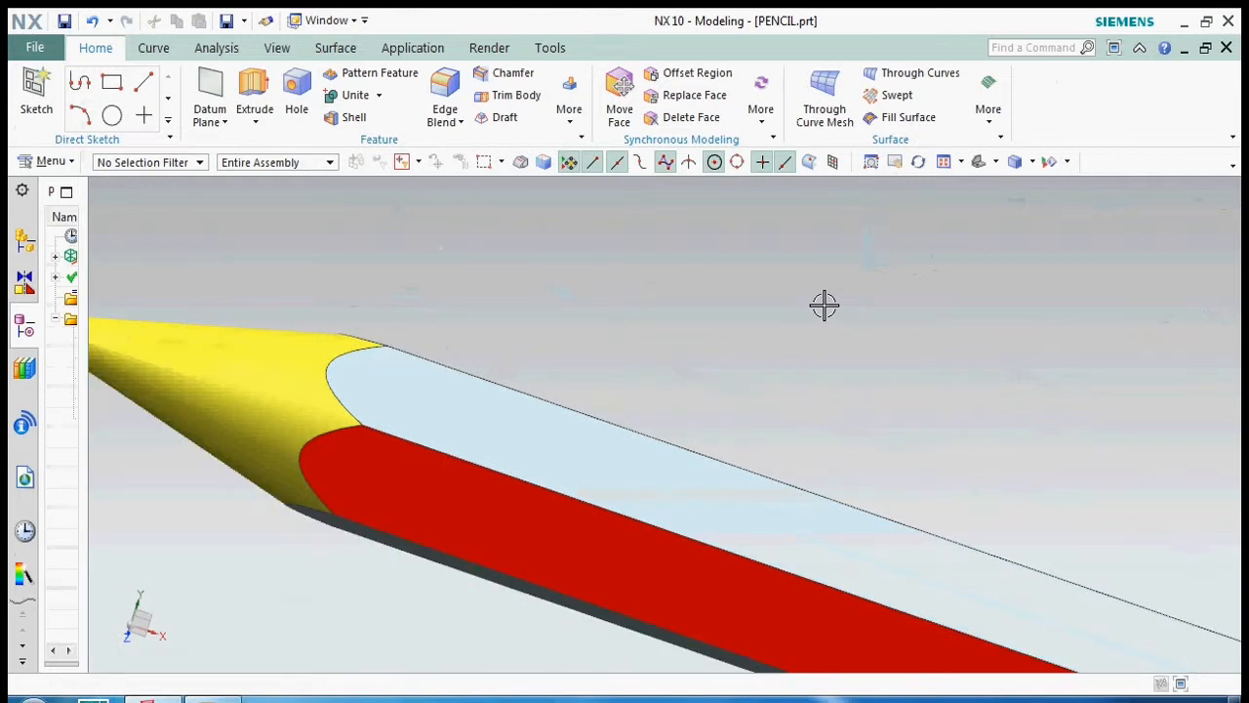
scroll(632, 354, down, 3)
mouse_move(627, 349)
middle_down()
mouse_move(689, 415)
mouse_move(673, 442)
mouse_move(651, 408)
middle_up()
scroll(555, 323, down, 2)
scroll(842, 384, up, 2)
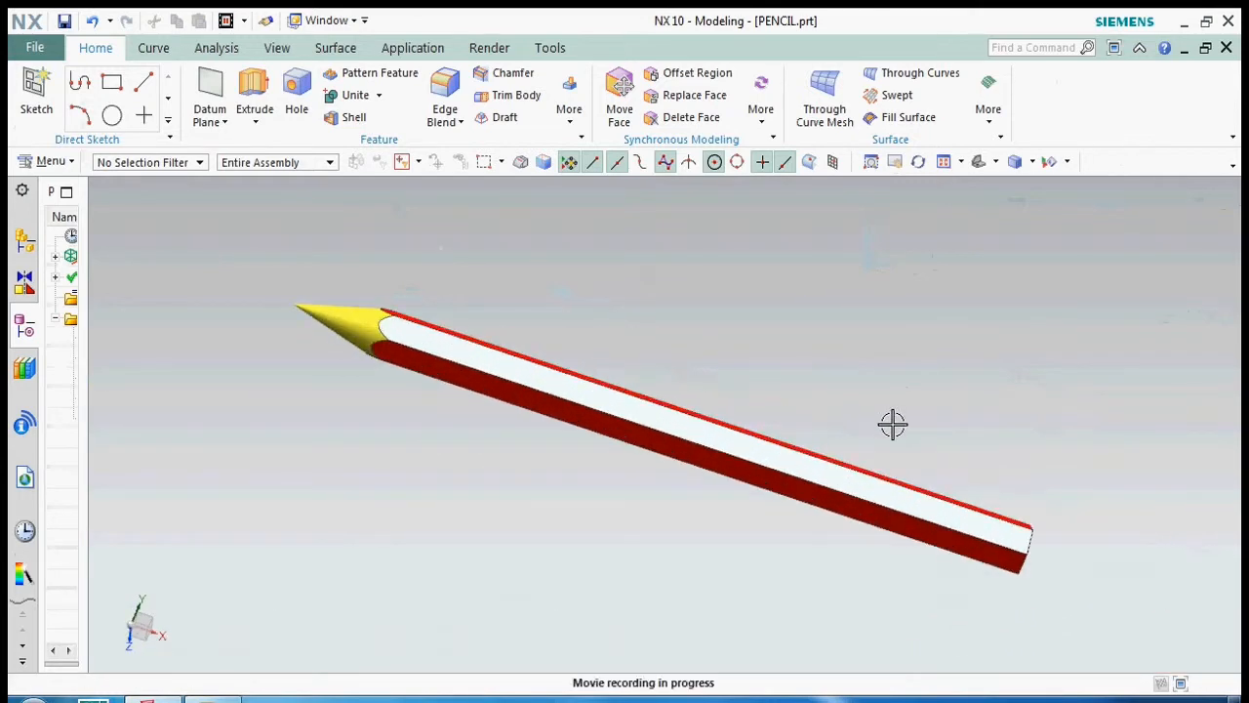
key(F8)
scroll(856, 360, down, 2)
scroll(995, 387, up, 3)
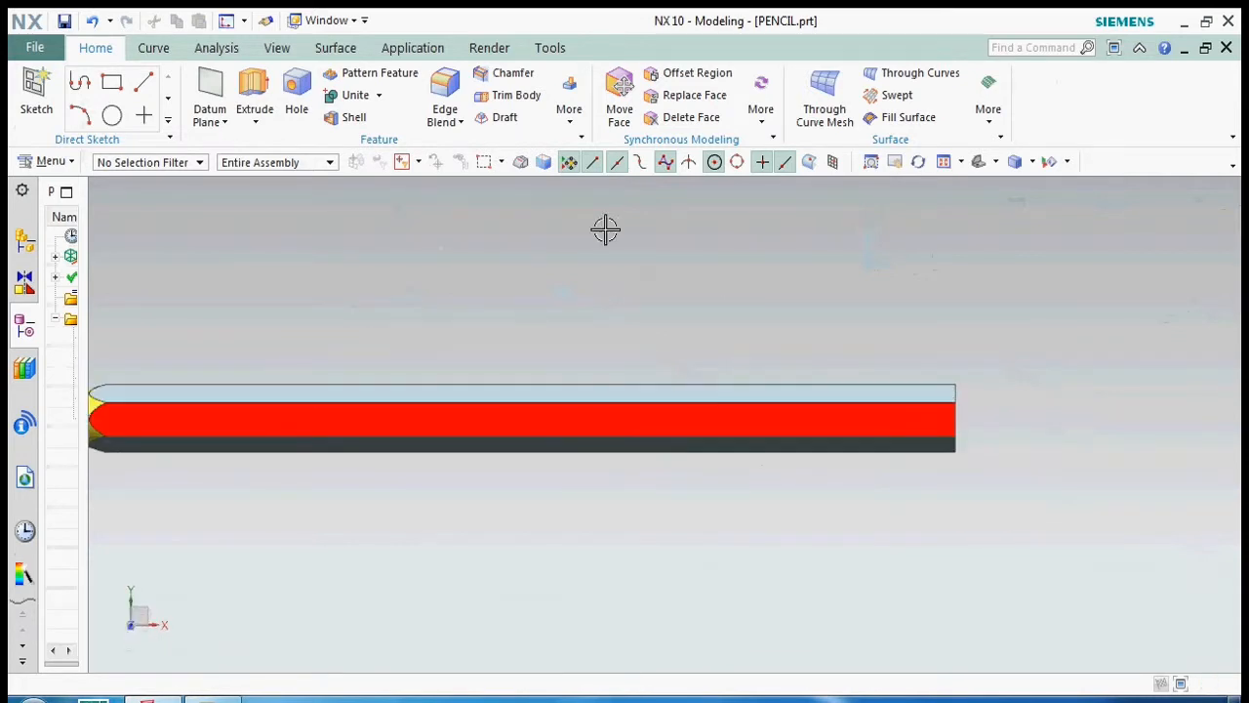
click(569, 112)
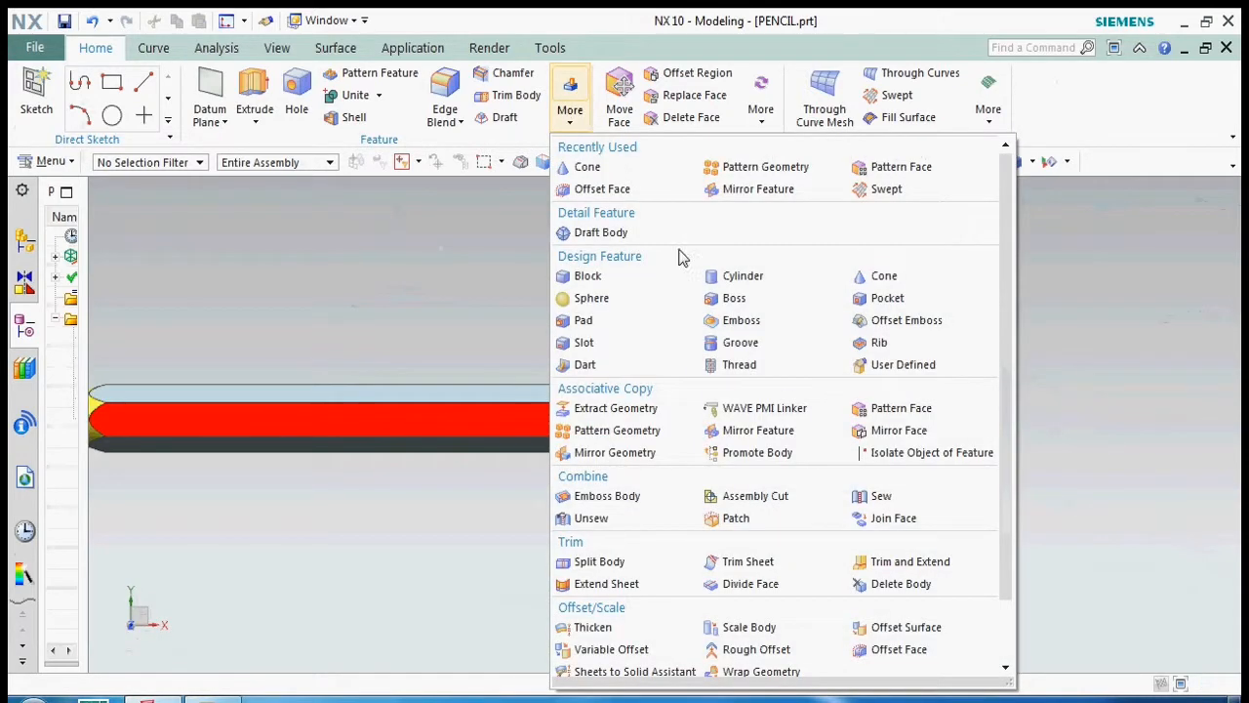
scroll(784, 379, down, 1)
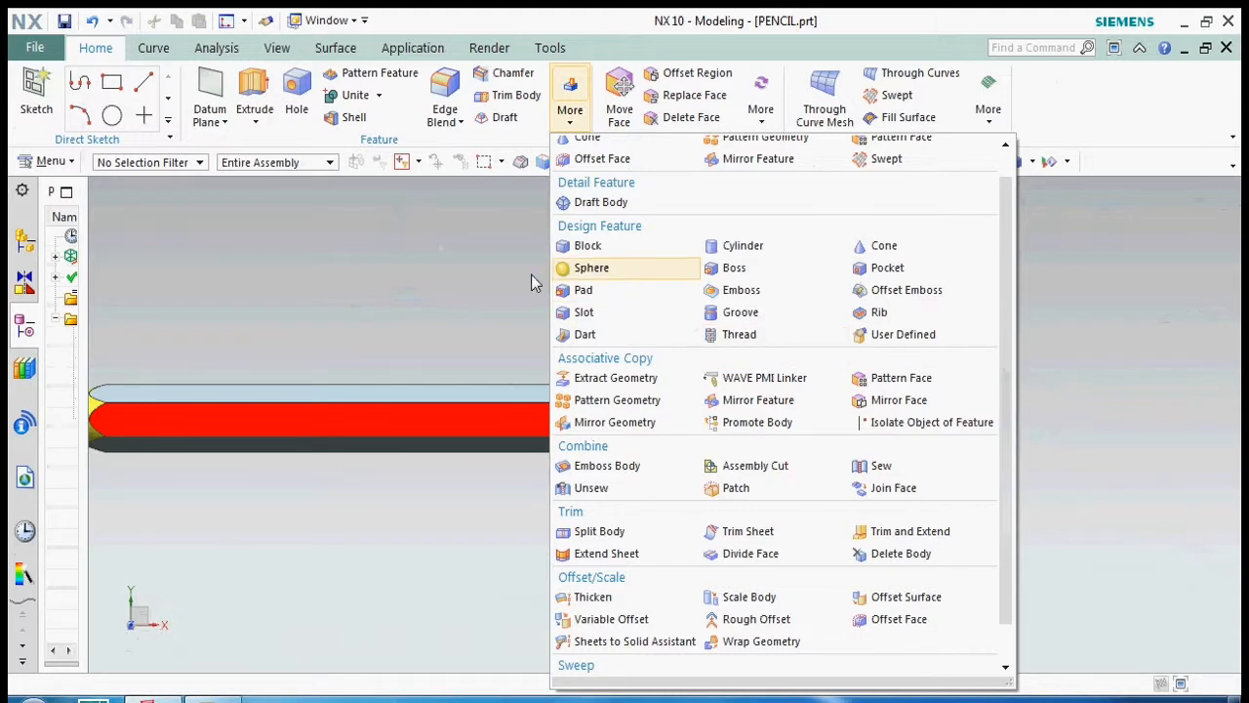
click(467, 267)
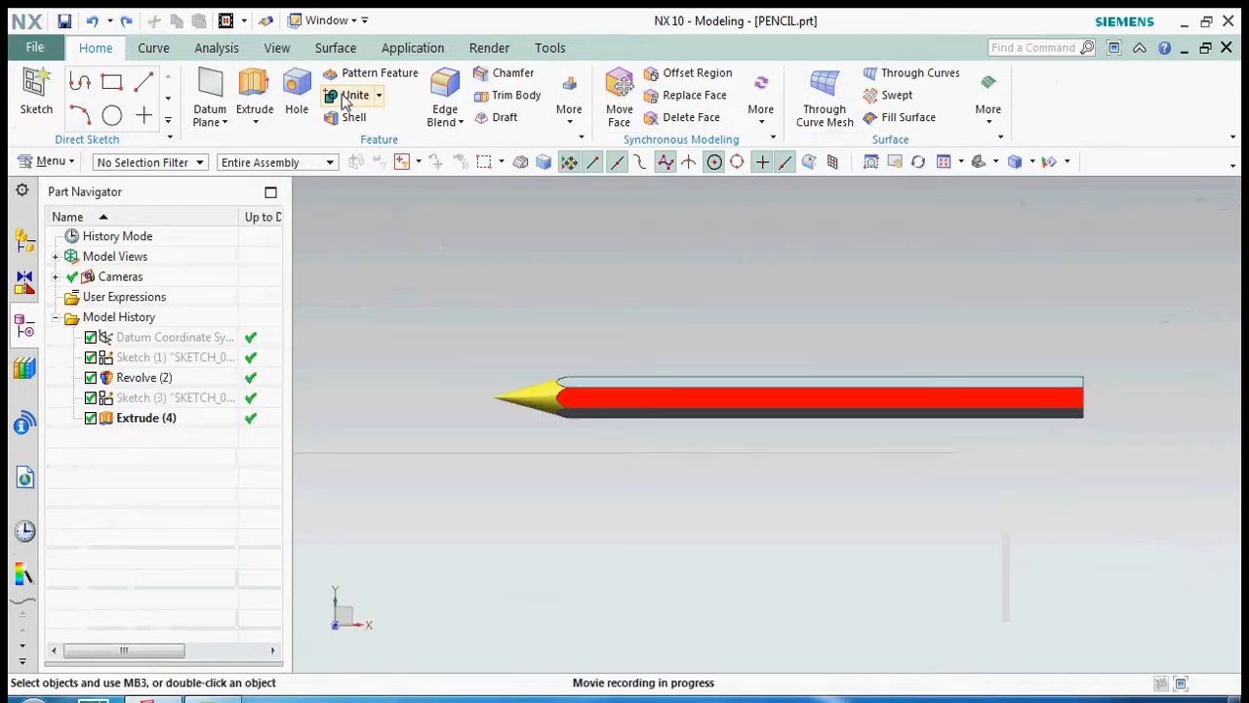
Step: Color the pencil's three remaining non-red long side faces dark red in Edit Object Display, using the Face type filter
click(243, 22)
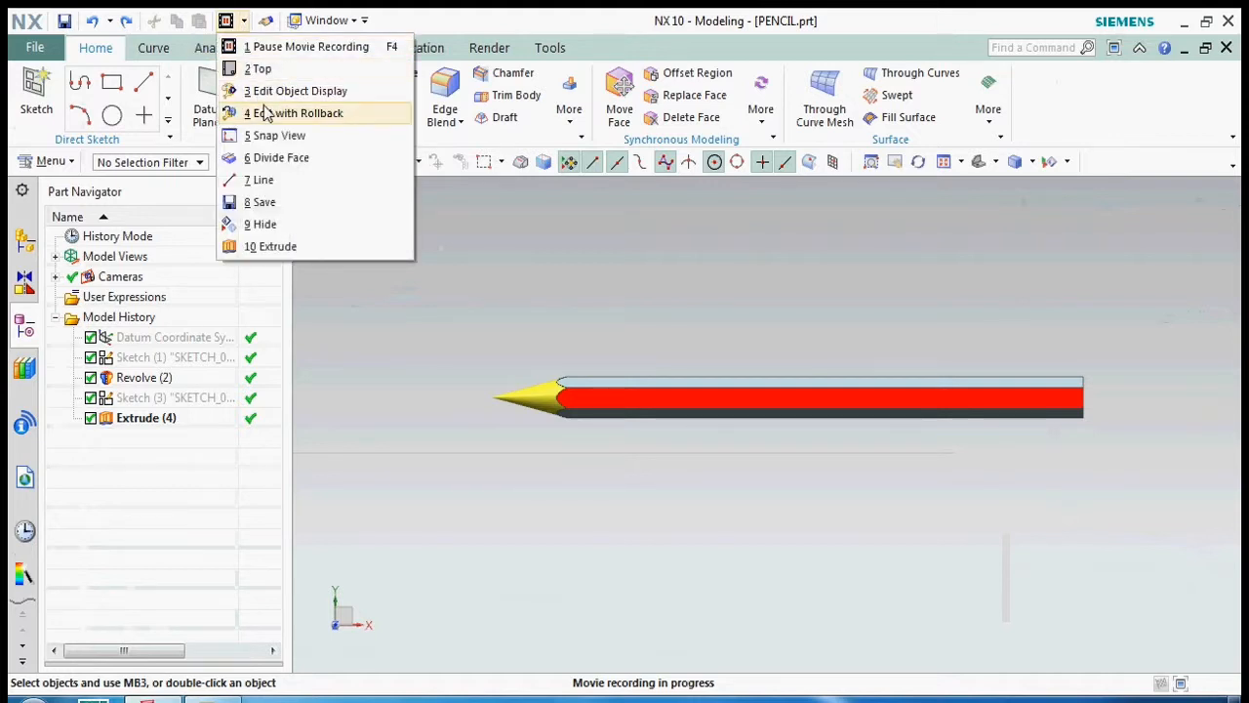
click(287, 87)
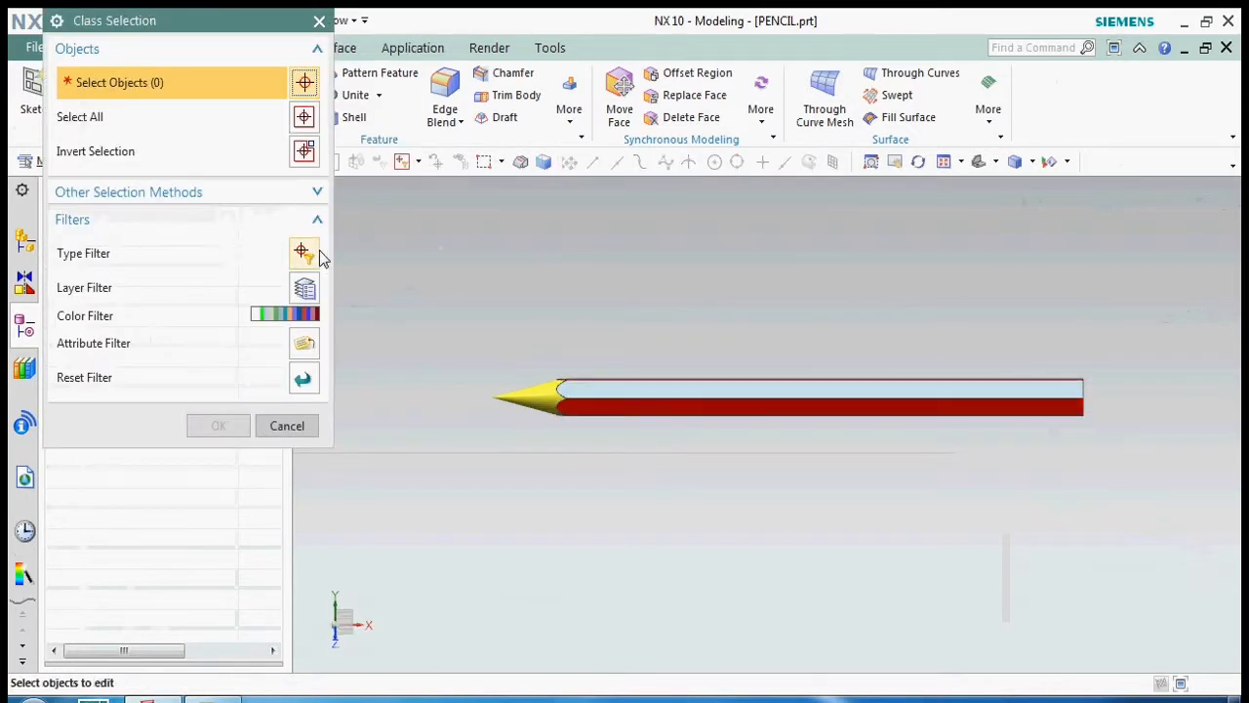
click(303, 254)
middle_click(522, 279)
click(899, 389)
middle_drag(784, 399, 778, 478)
click(823, 385)
mouse_move(674, 404)
middle_down()
mouse_move(663, 450)
mouse_move(696, 382)
middle_up()
click(697, 381)
click(219, 425)
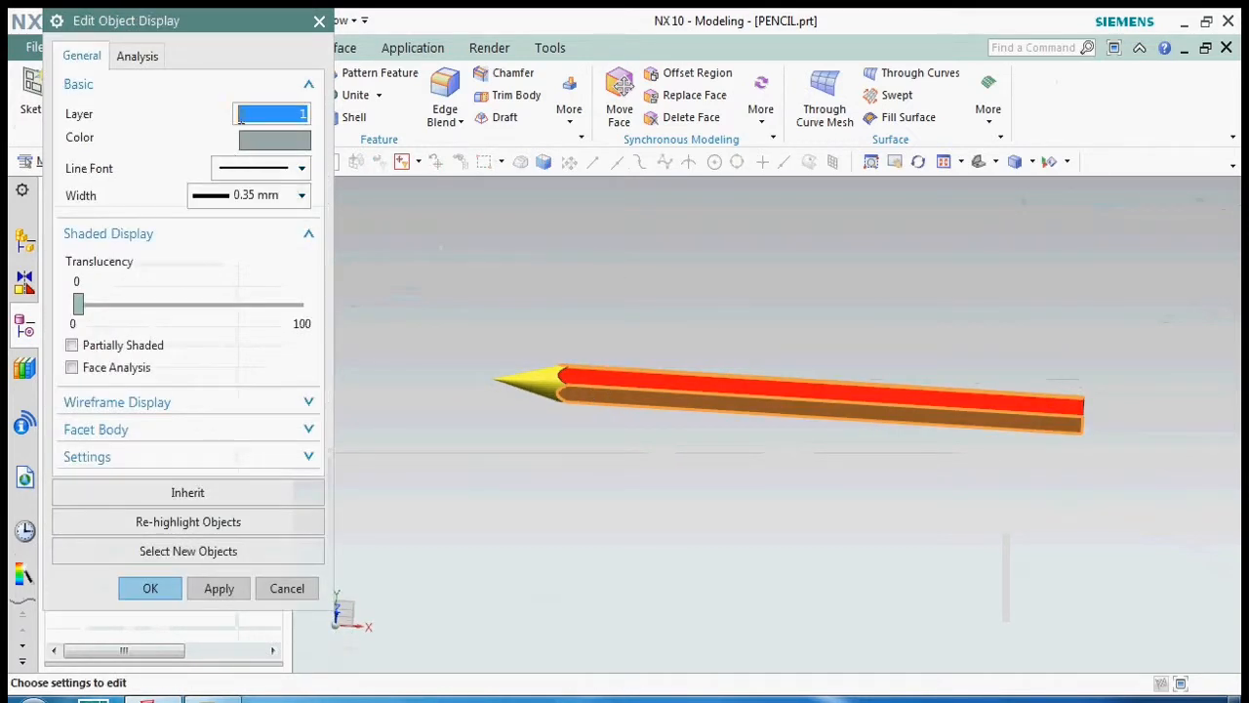
click(283, 138)
click(112, 94)
click(217, 309)
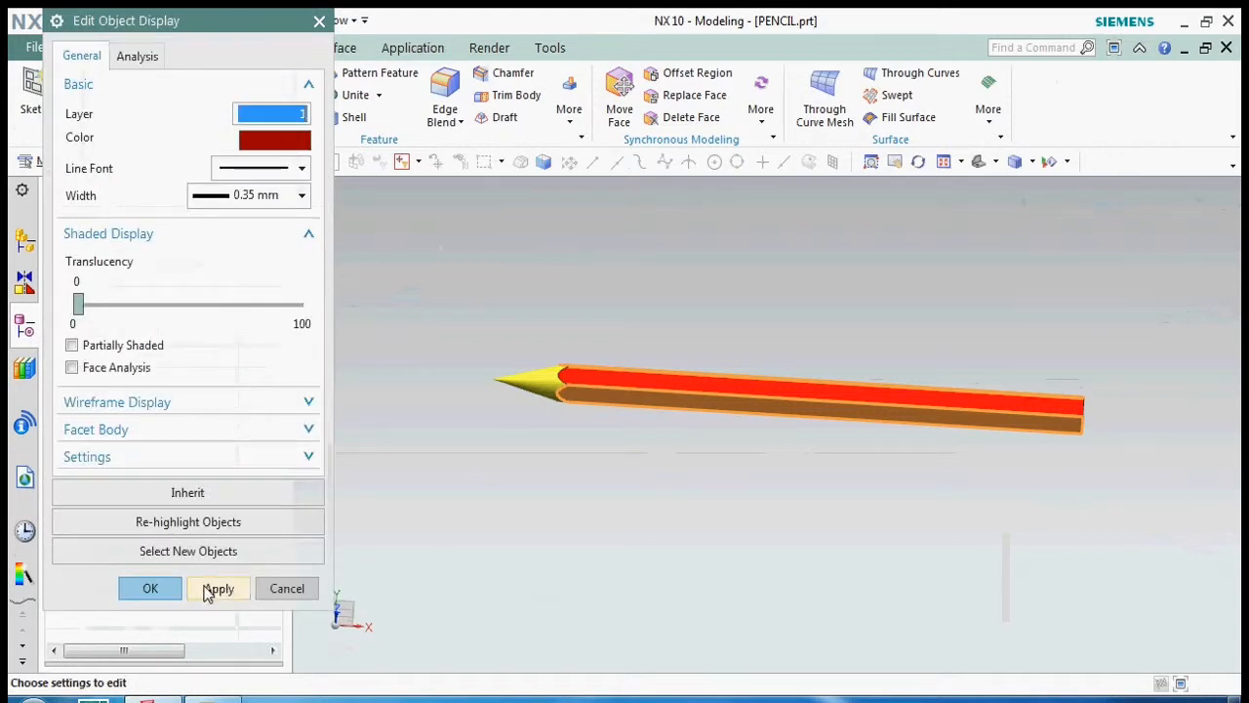
click(218, 588)
middle_click(472, 478)
mouse_move(472, 478)
middle_down()
mouse_move(822, 326)
mouse_move(794, 279)
mouse_move(906, 410)
mouse_move(904, 464)
mouse_move(895, 420)
middle_up()
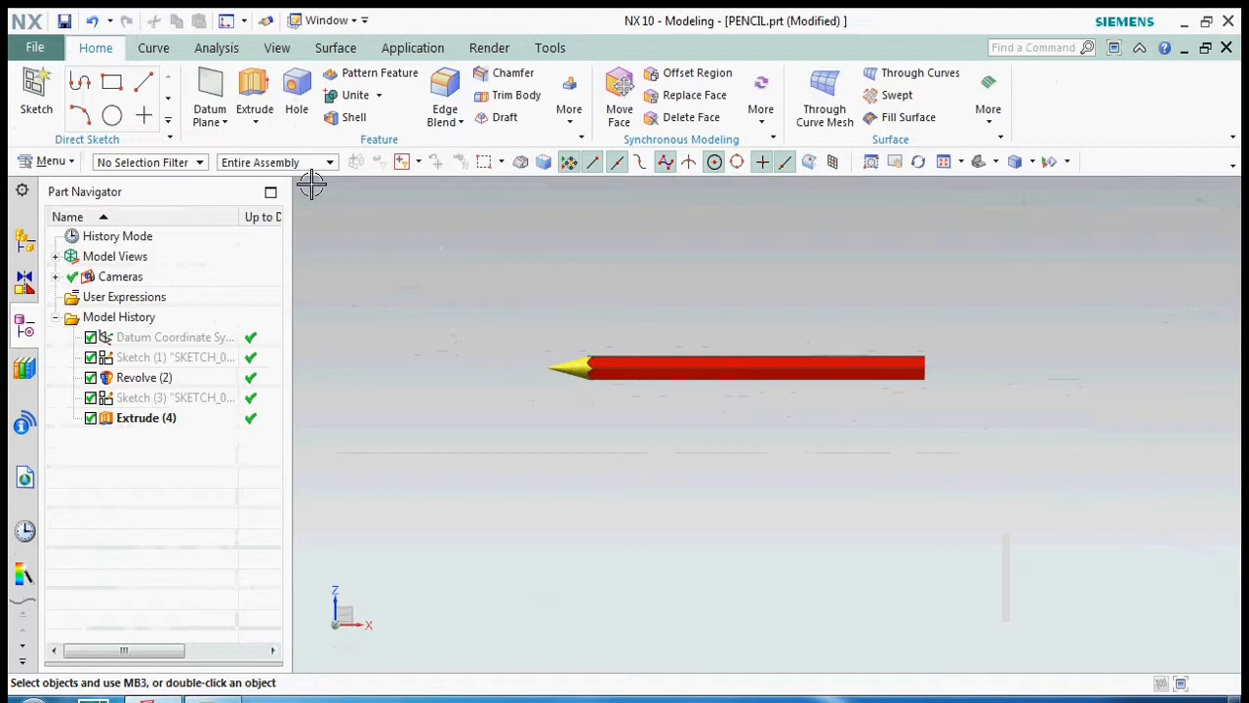
Step: Sketch a vertical line across the pencil body about 20 mm from its blunt end and finish the sketch
click(144, 82)
scroll(888, 381, up, 3)
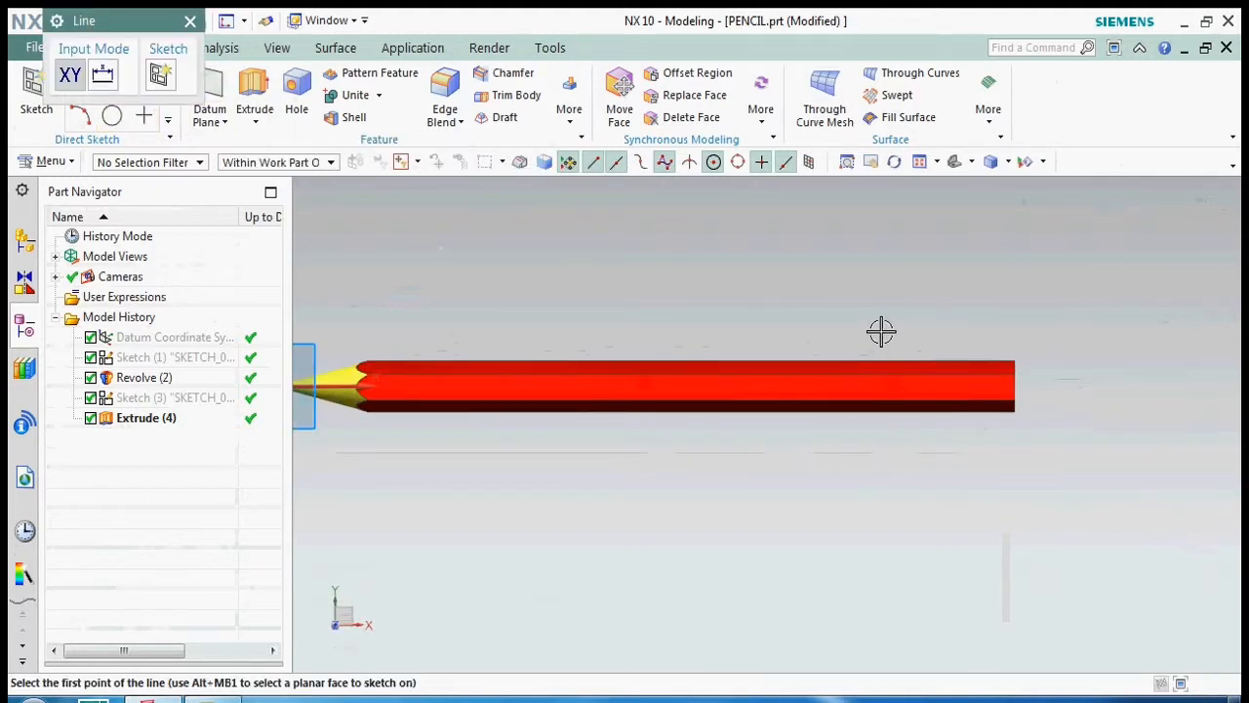
click(962, 410)
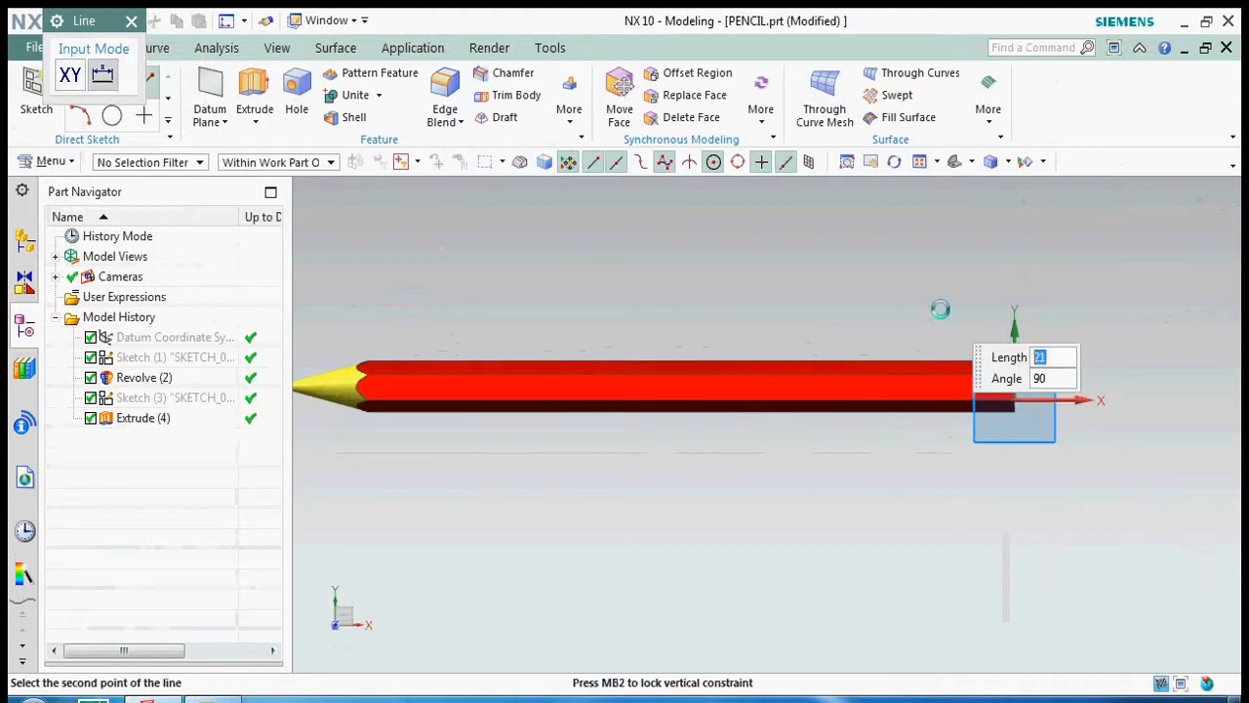
click(940, 309)
key(Escape)
scroll(942, 400, up, 2)
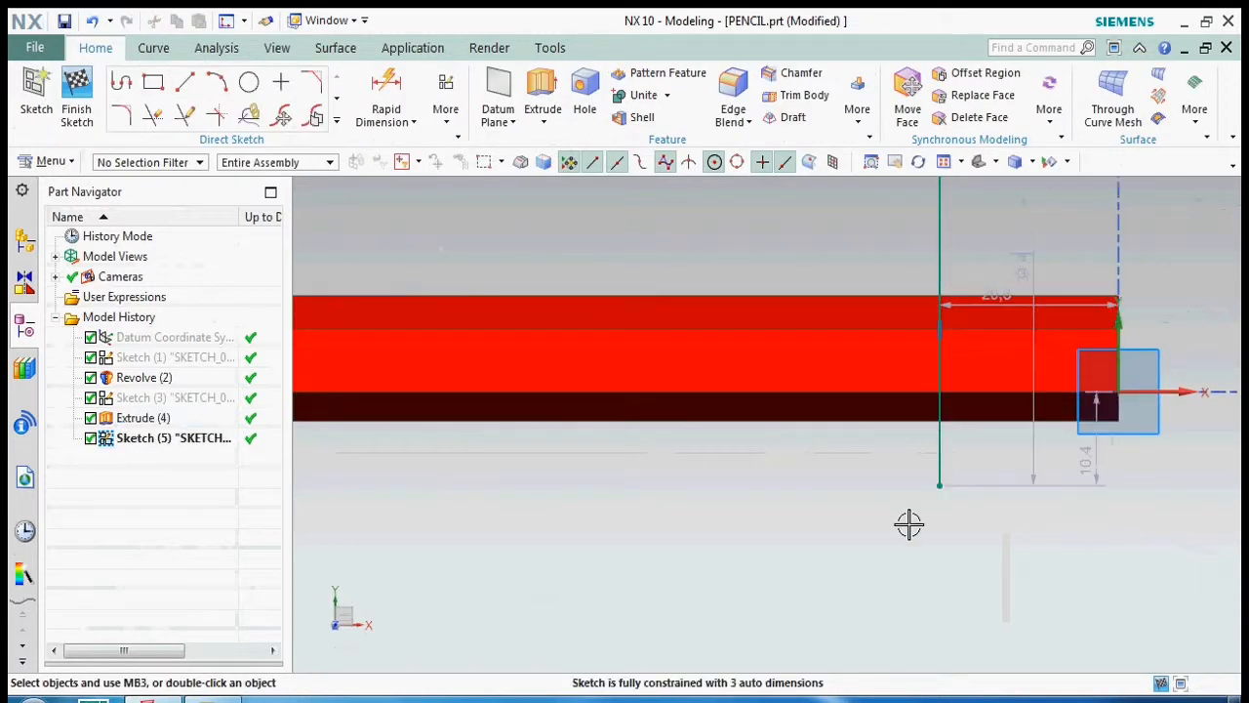
scroll(902, 517, down, 2)
click(76, 92)
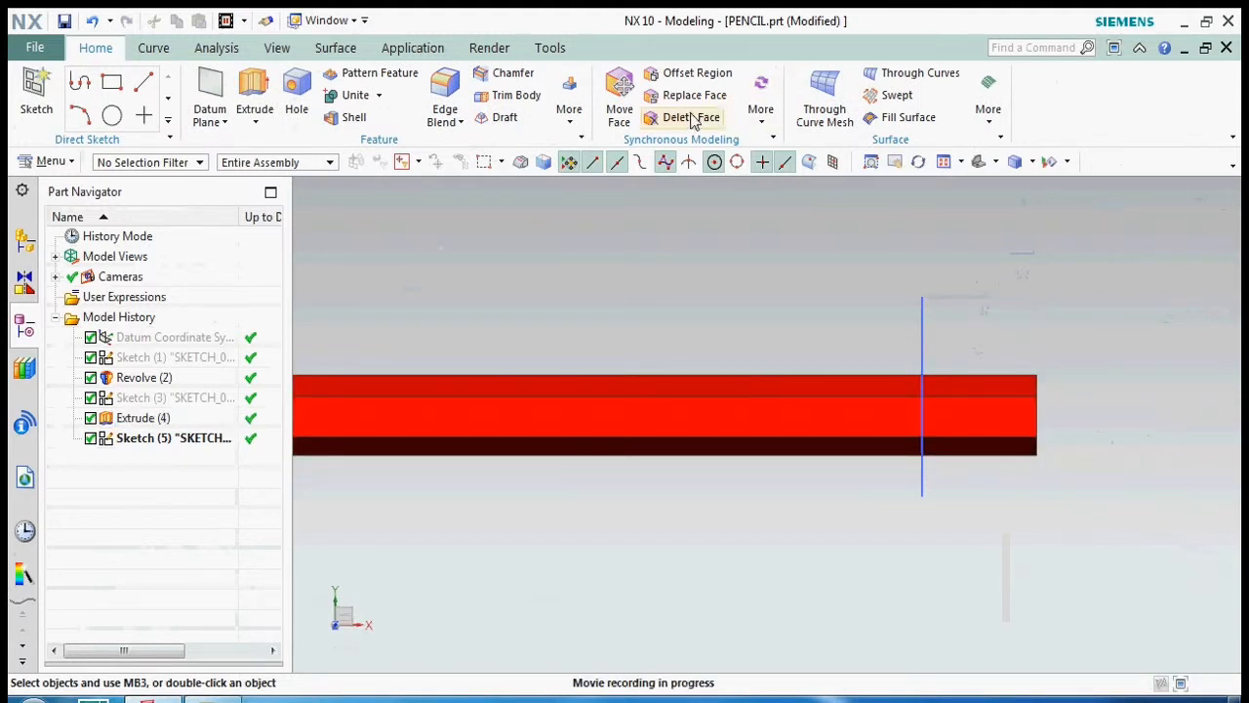
Step: Divide all the pencil's faces with the sketched line using Divide Face, projecting normal to the curve plane with the direction reversed
click(568, 98)
click(734, 585)
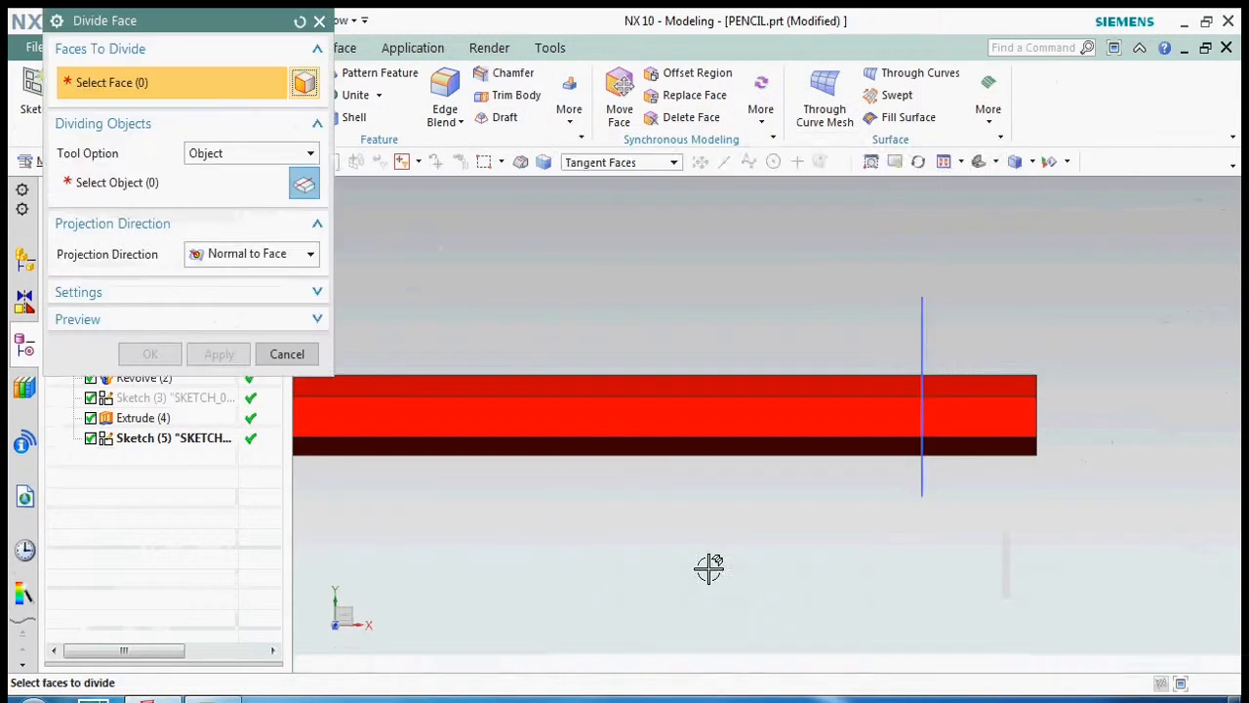
scroll(915, 324, down, 5)
drag(591, 312, 998, 479)
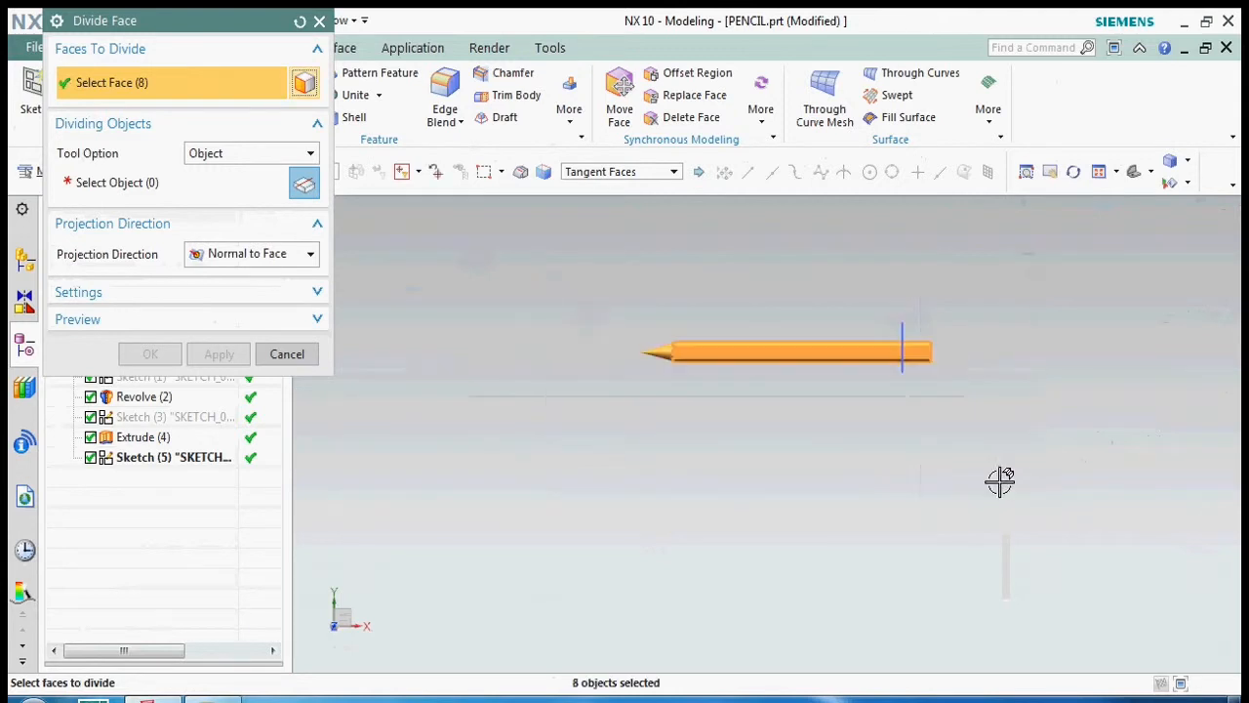
scroll(976, 358, up, 4)
click(191, 190)
click(818, 292)
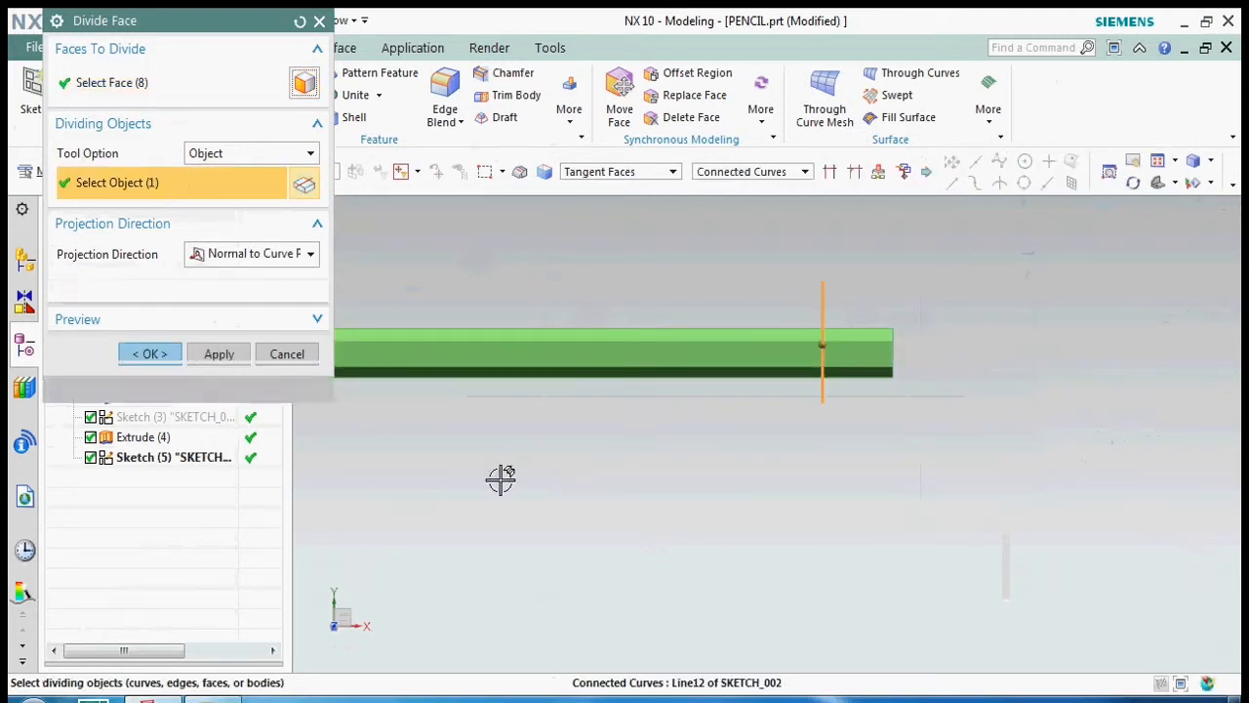
mouse_move(746, 419)
middle_down()
mouse_move(817, 421)
mouse_move(683, 410)
middle_up()
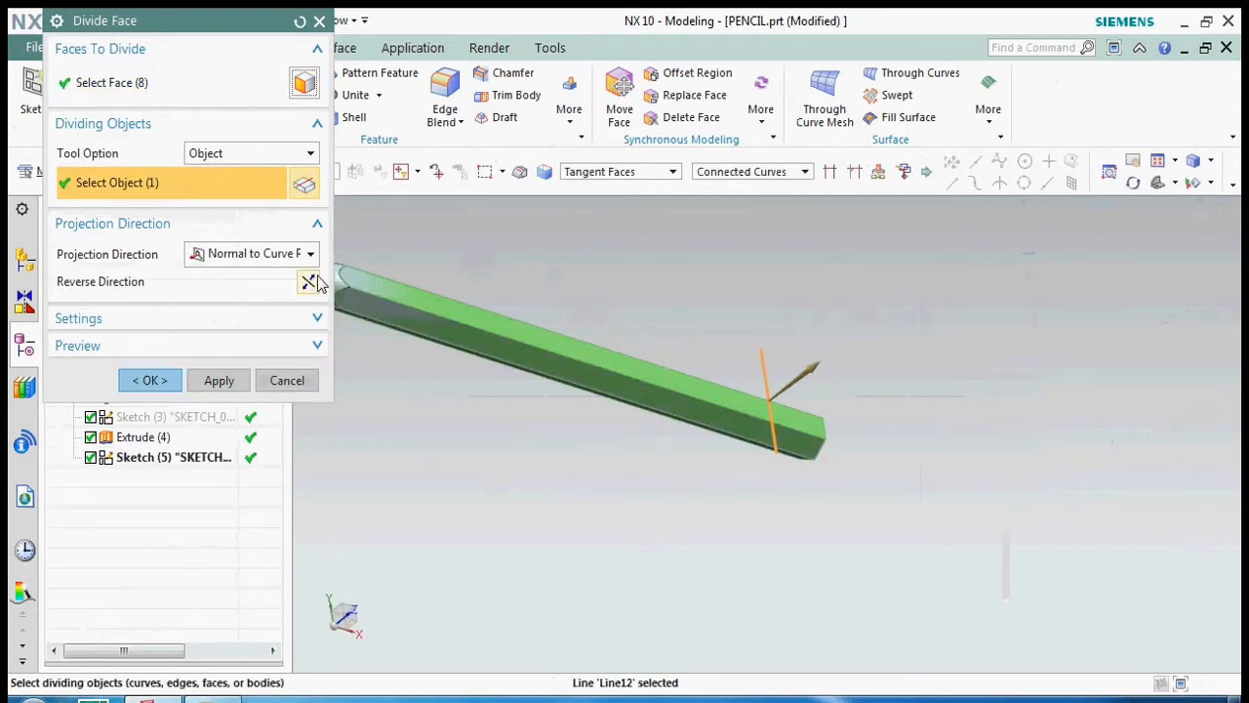
click(313, 282)
click(156, 380)
mouse_move(537, 446)
middle_down()
mouse_move(849, 435)
mouse_move(830, 387)
mouse_move(838, 293)
mouse_move(829, 370)
mouse_move(939, 377)
mouse_move(859, 401)
mouse_move(856, 429)
mouse_move(878, 377)
middle_up()
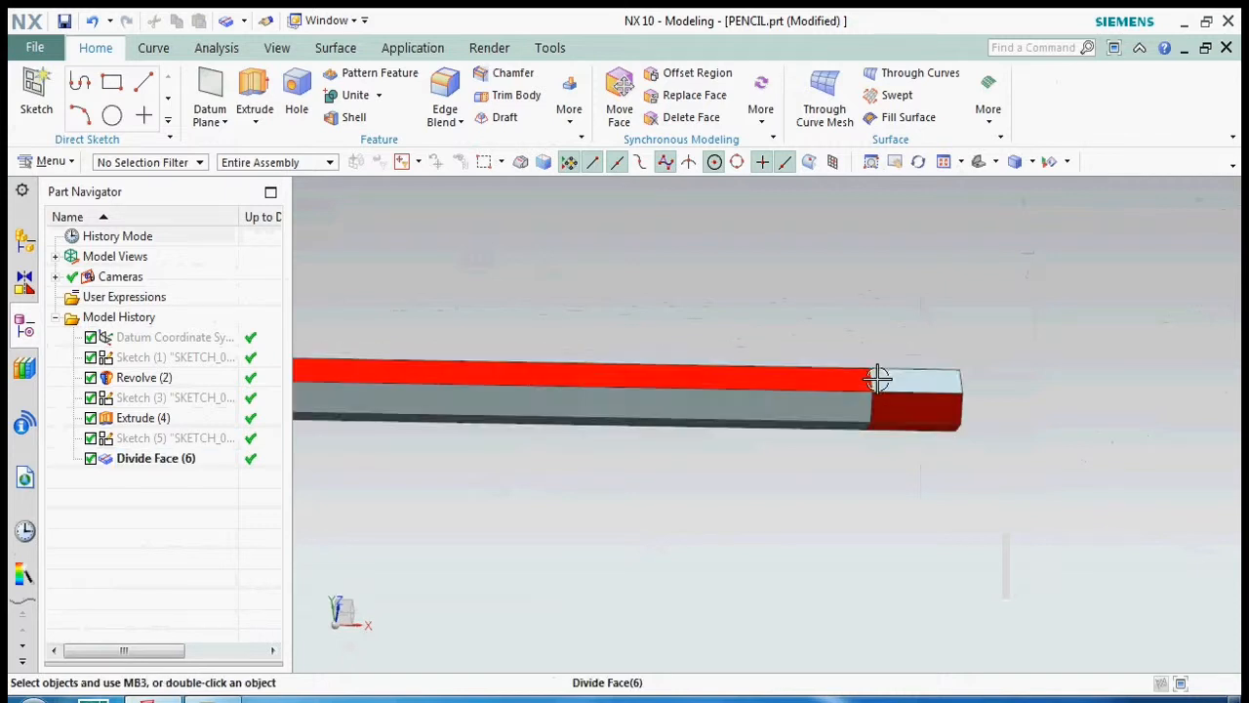
Step: Color the non-red side faces of the main body, between the tip and the dividing line, red using the Face type filter
click(264, 20)
click(293, 134)
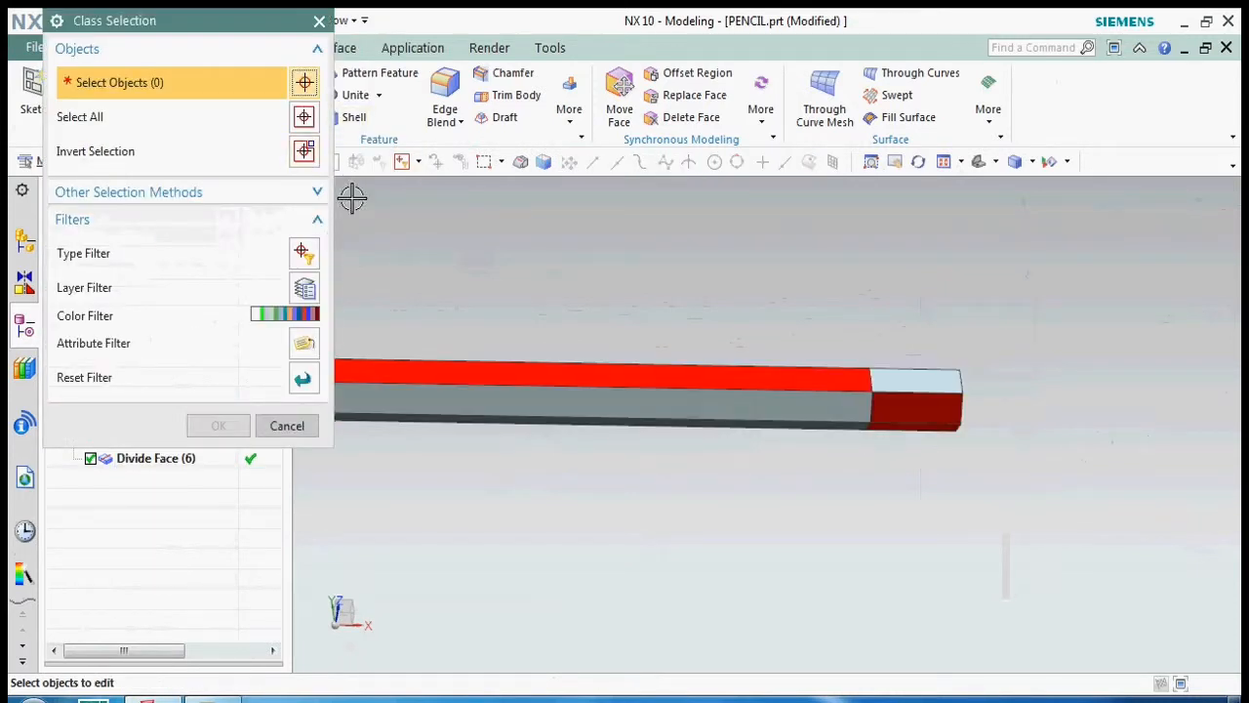
click(302, 252)
click(234, 96)
middle_click(438, 212)
click(669, 396)
middle_drag(764, 440, 743, 427)
click(740, 439)
mouse_move(705, 499)
middle_down()
mouse_move(705, 440)
mouse_move(717, 446)
mouse_move(732, 420)
middle_up()
click(706, 438)
click(705, 423)
click(724, 414)
click(219, 425)
click(270, 133)
click(121, 88)
click(219, 312)
middle_click(417, 538)
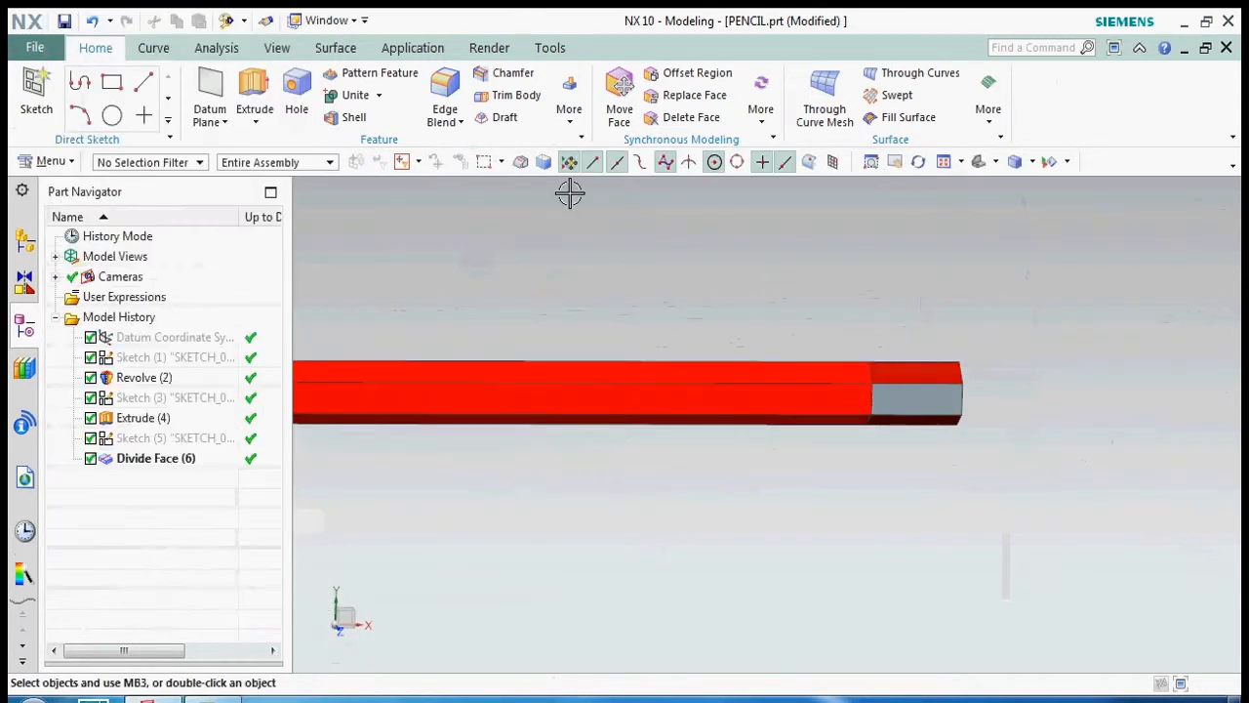
Step: Color the six short side faces between the dividing line and the blunt end cyan using the Face type filter
click(235, 18)
click(305, 252)
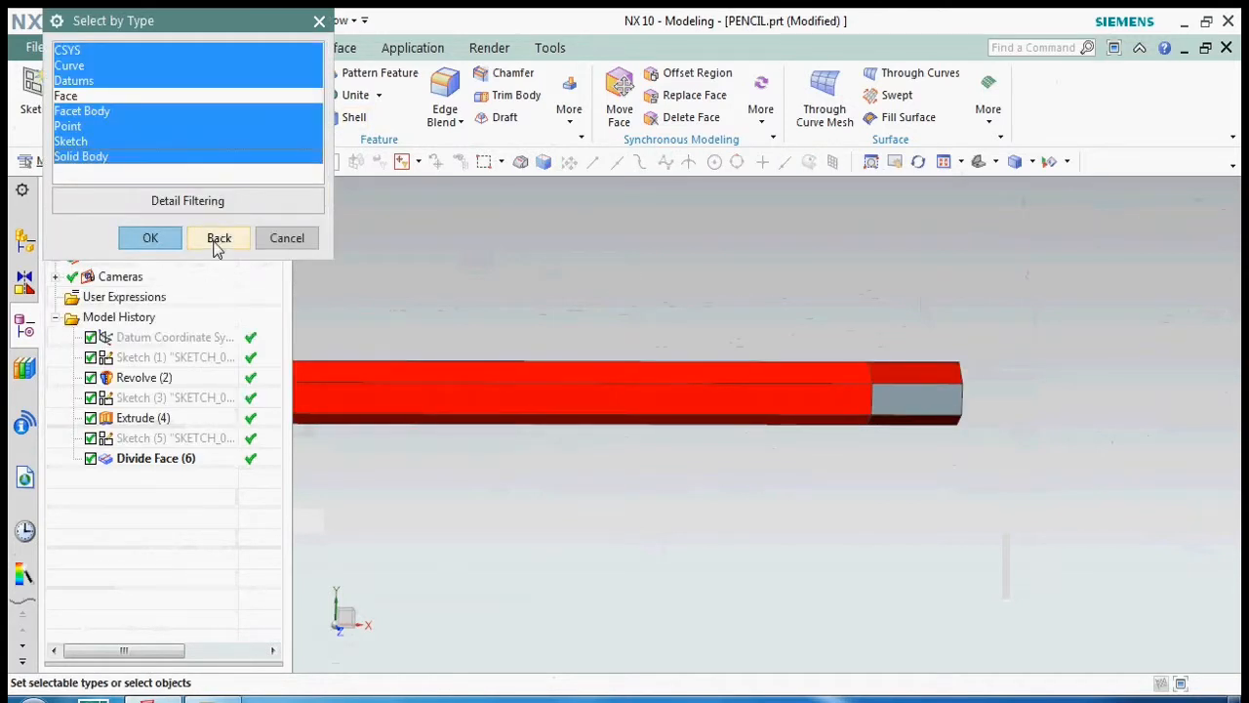
click(159, 98)
middle_click(640, 310)
middle_drag(925, 437, 903, 344)
click(910, 409)
click(908, 375)
click(902, 343)
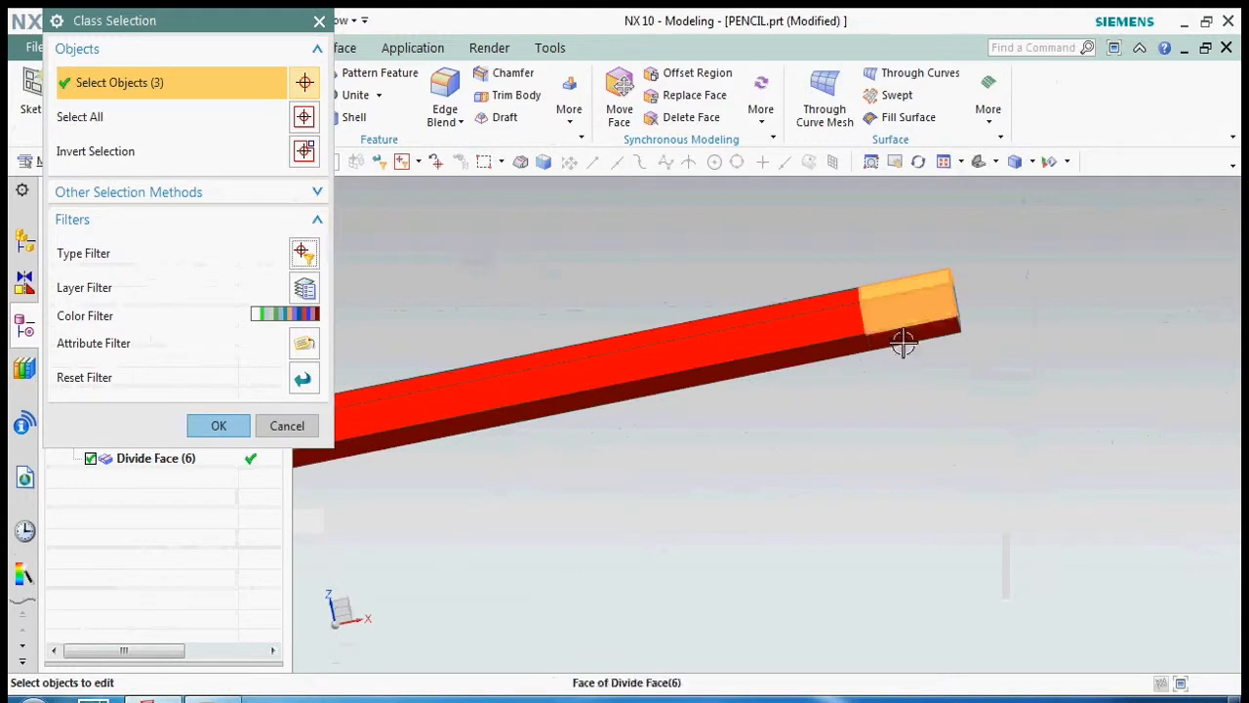
mouse_move(849, 432)
middle_down()
mouse_move(914, 371)
mouse_move(872, 349)
mouse_move(885, 458)
middle_up()
click(915, 371)
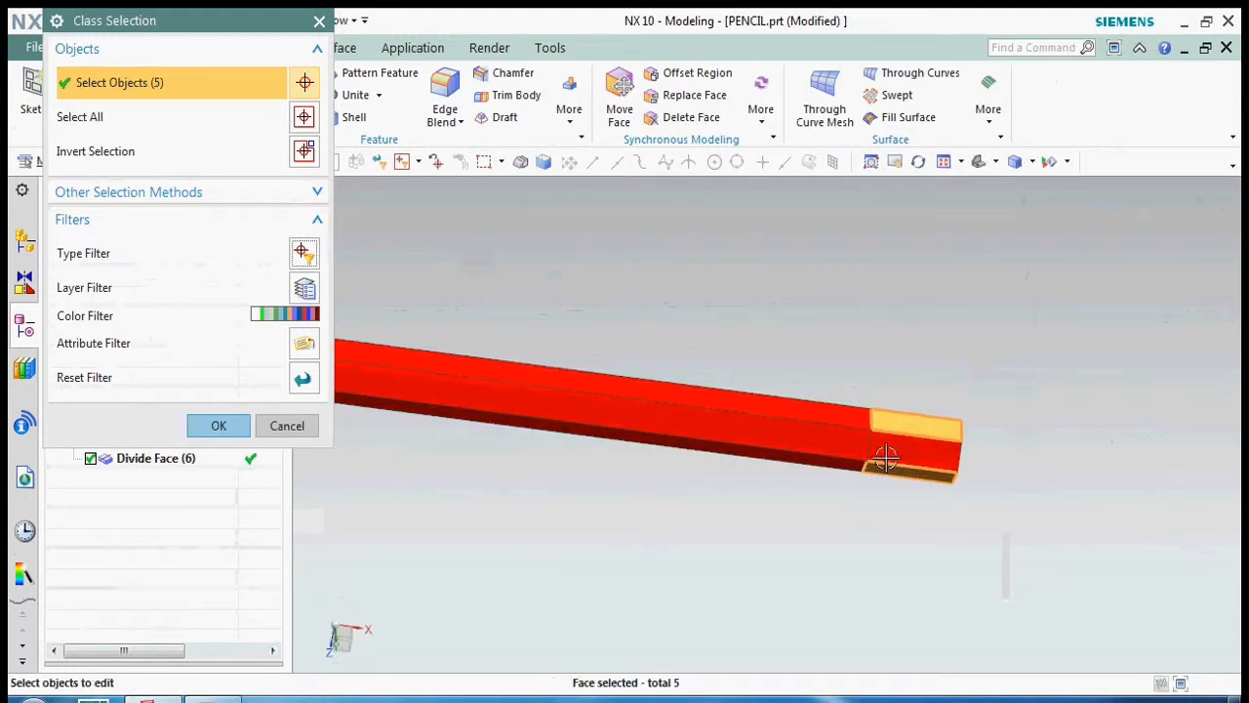
click(219, 425)
click(268, 135)
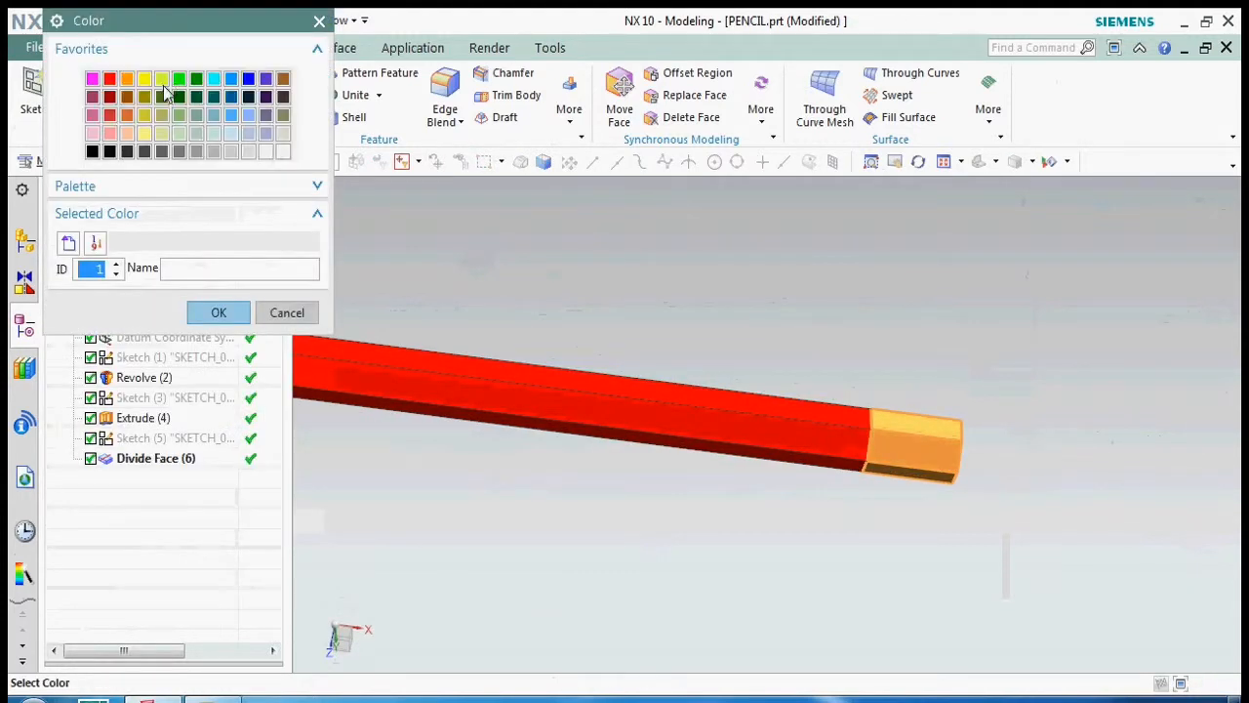
click(180, 80)
click(213, 79)
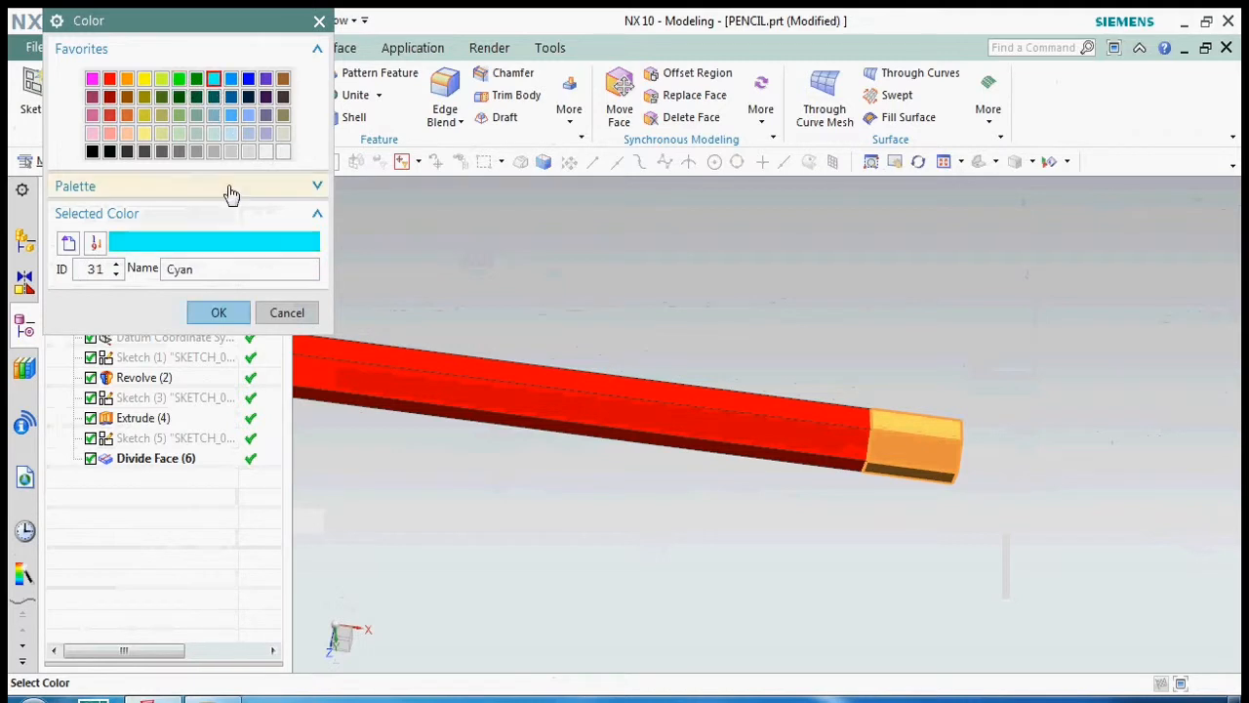
click(232, 310)
click(151, 587)
Step: Color the flat hexagonal face at the pencil's blunt end cyan using the Face type filter
mouse_move(940, 362)
middle_down()
mouse_move(822, 342)
mouse_move(916, 353)
middle_up()
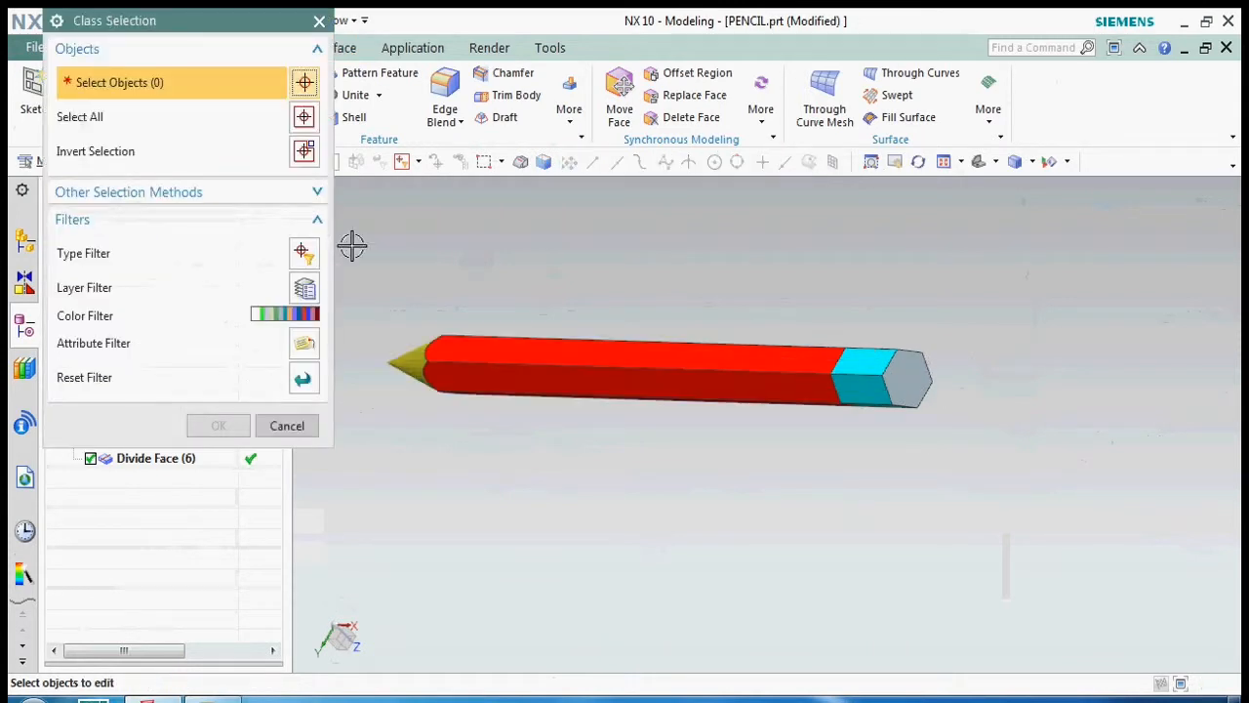
click(301, 250)
click(97, 96)
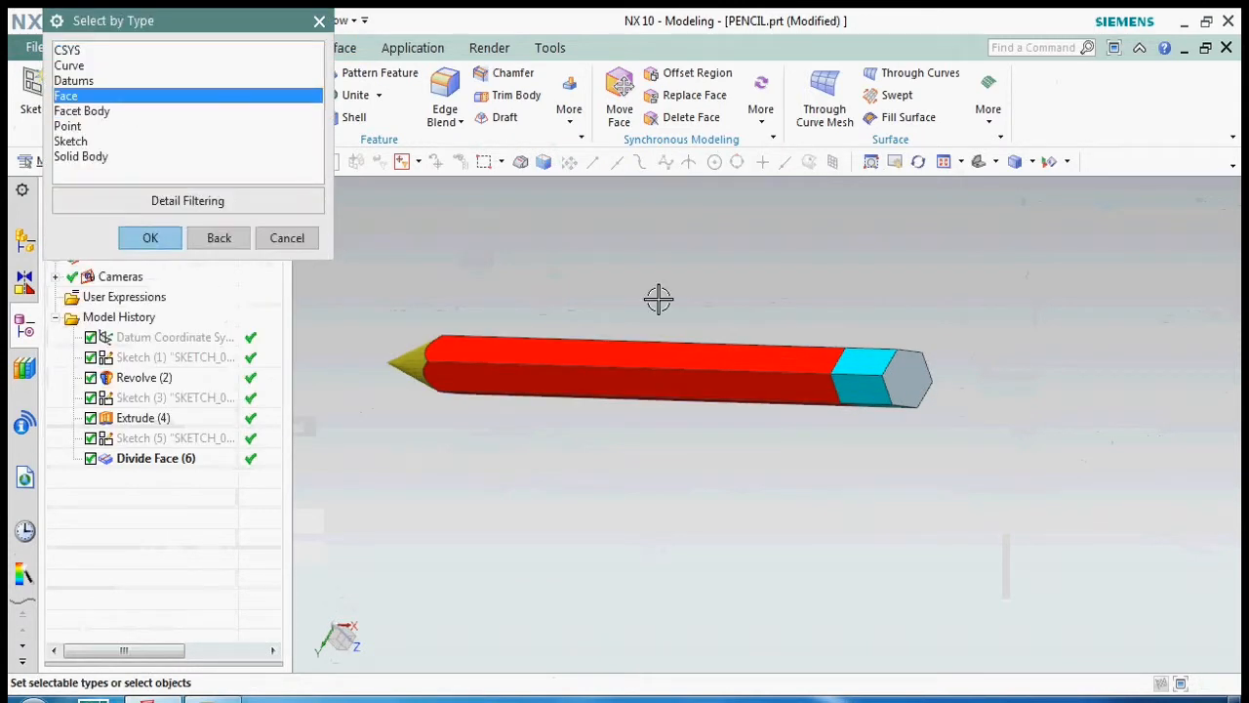
middle_click(658, 299)
click(910, 381)
click(217, 426)
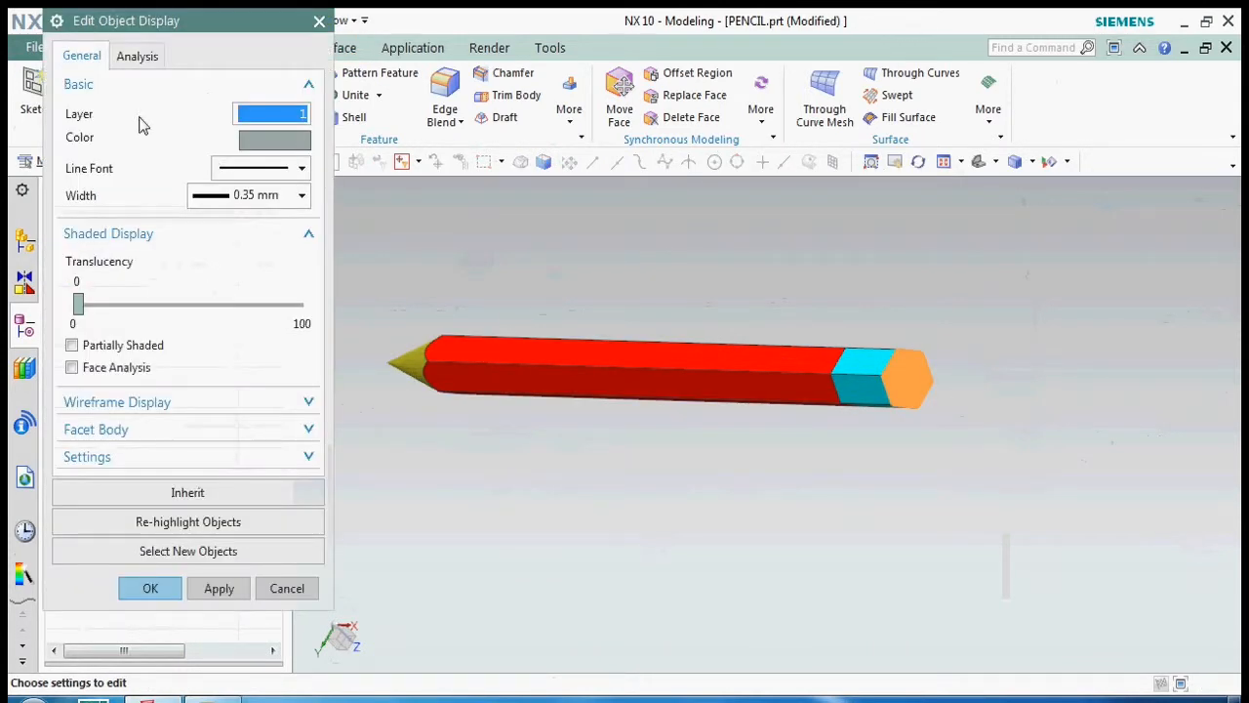
click(269, 139)
click(180, 79)
click(213, 79)
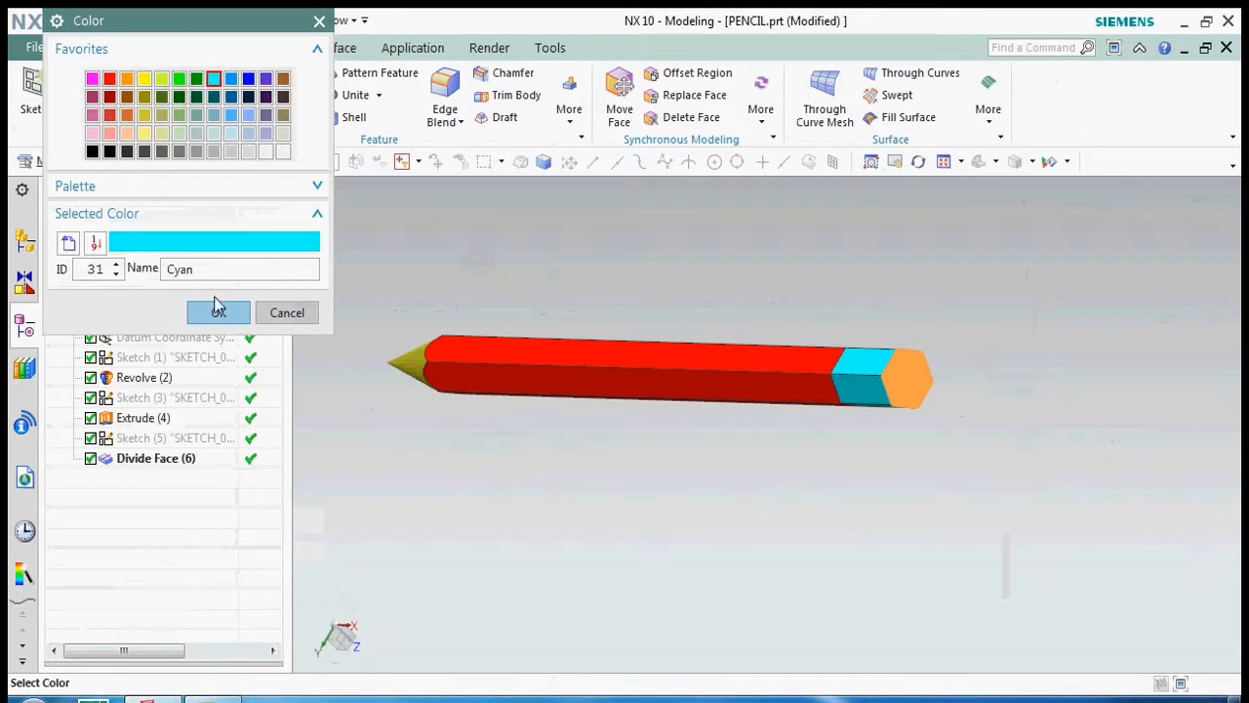
click(218, 311)
click(146, 589)
Step: Start a Profile sketch on the pencil's flat side face with a short, nearly perpendicular line over the red body near the tip
scroll(928, 455, down, 3)
scroll(762, 411, up, 4)
middle_drag(746, 407, 750, 459)
key(F8)
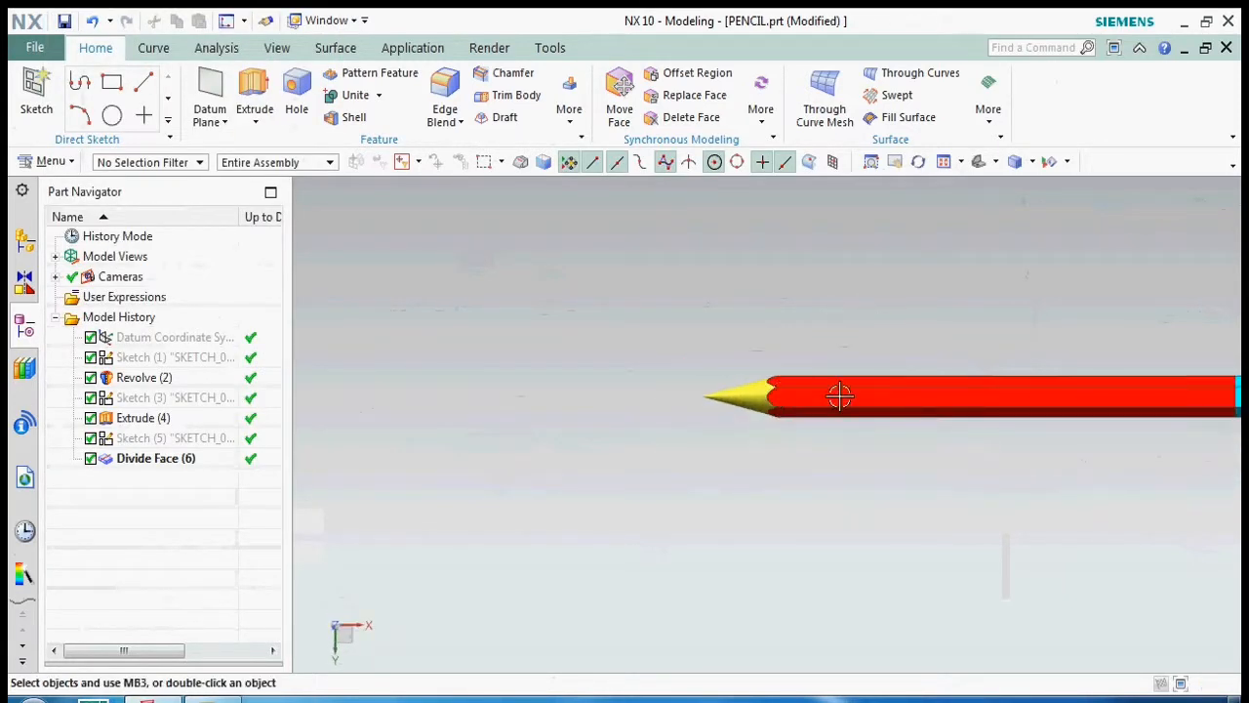
middle_drag(840, 396, 597, 348)
key(F8)
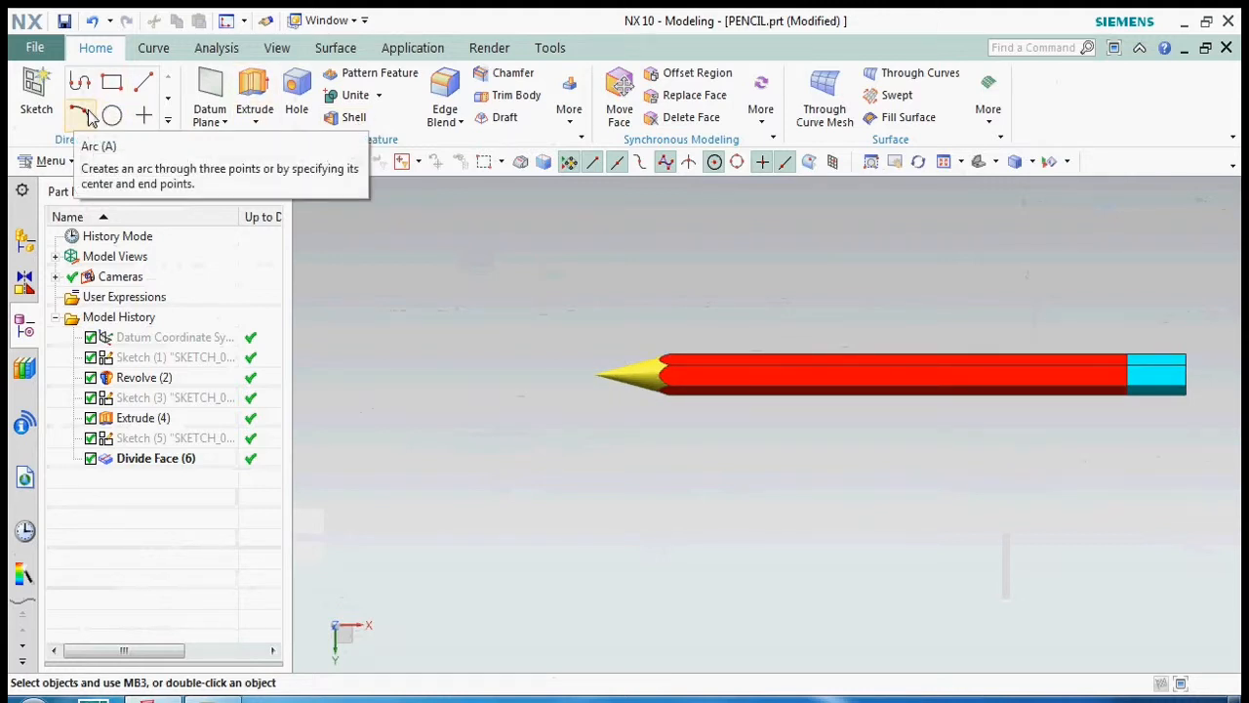
click(166, 119)
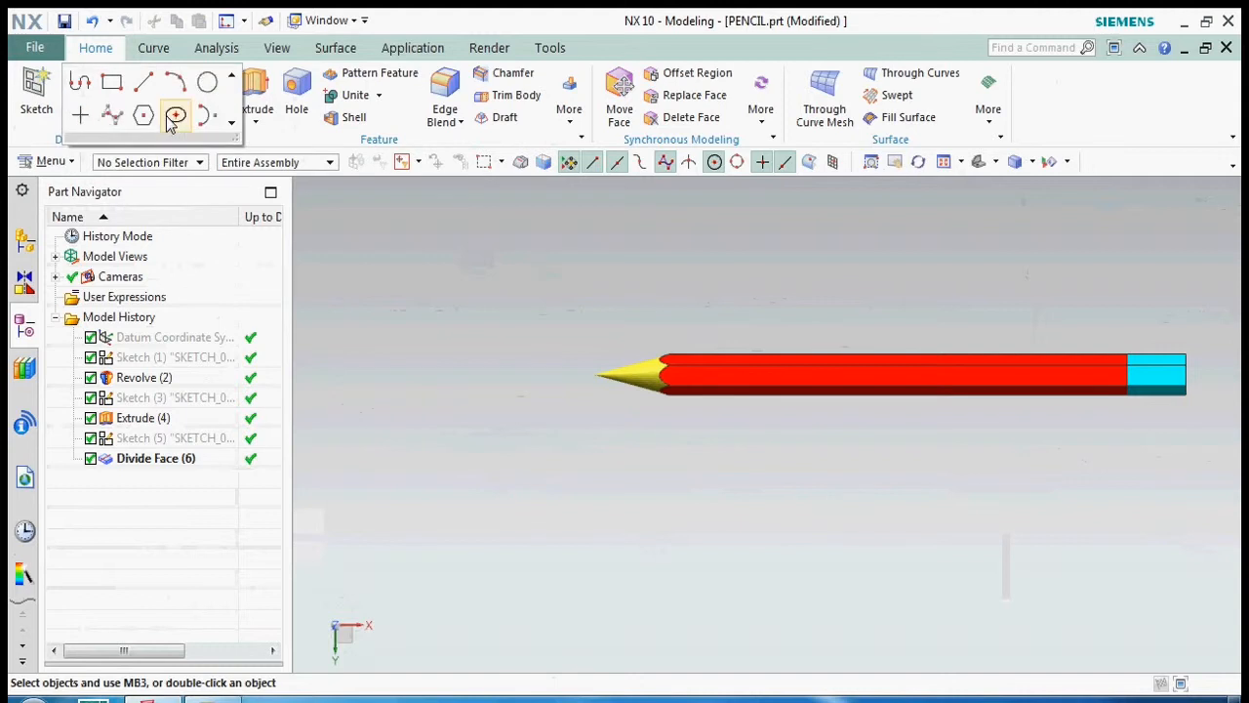
click(80, 83)
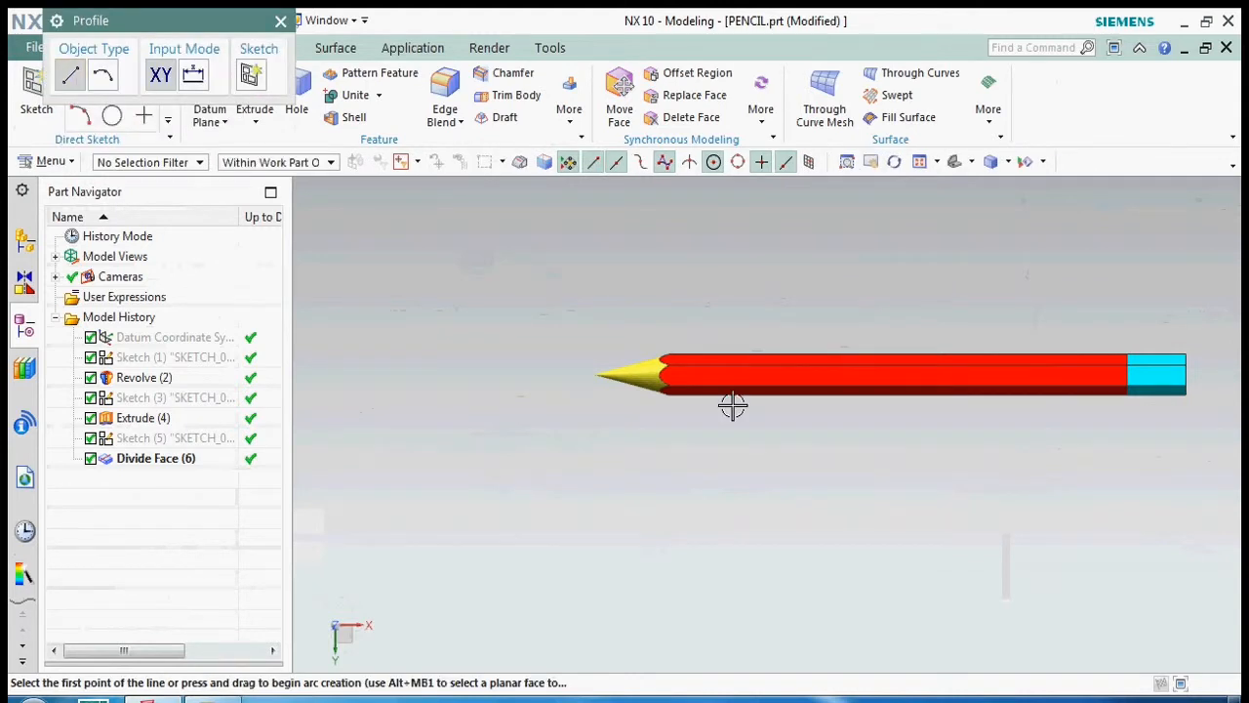
scroll(619, 357, up, 3)
click(774, 380)
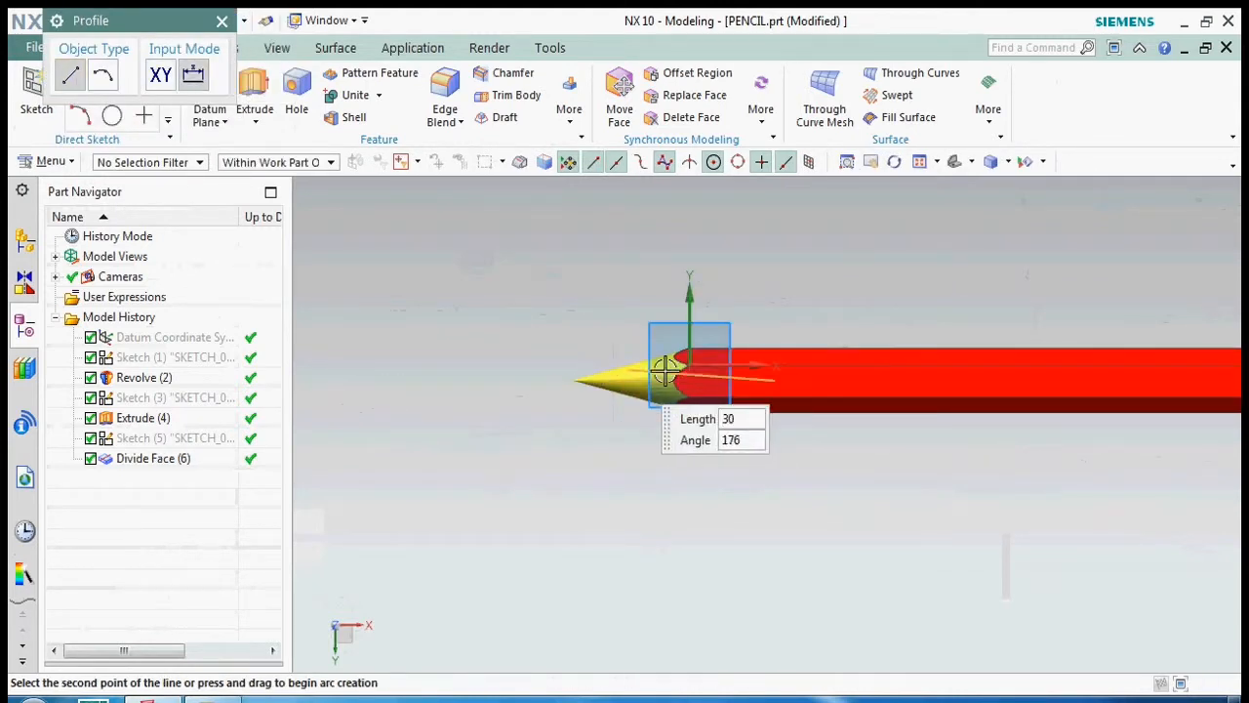
key(Escape)
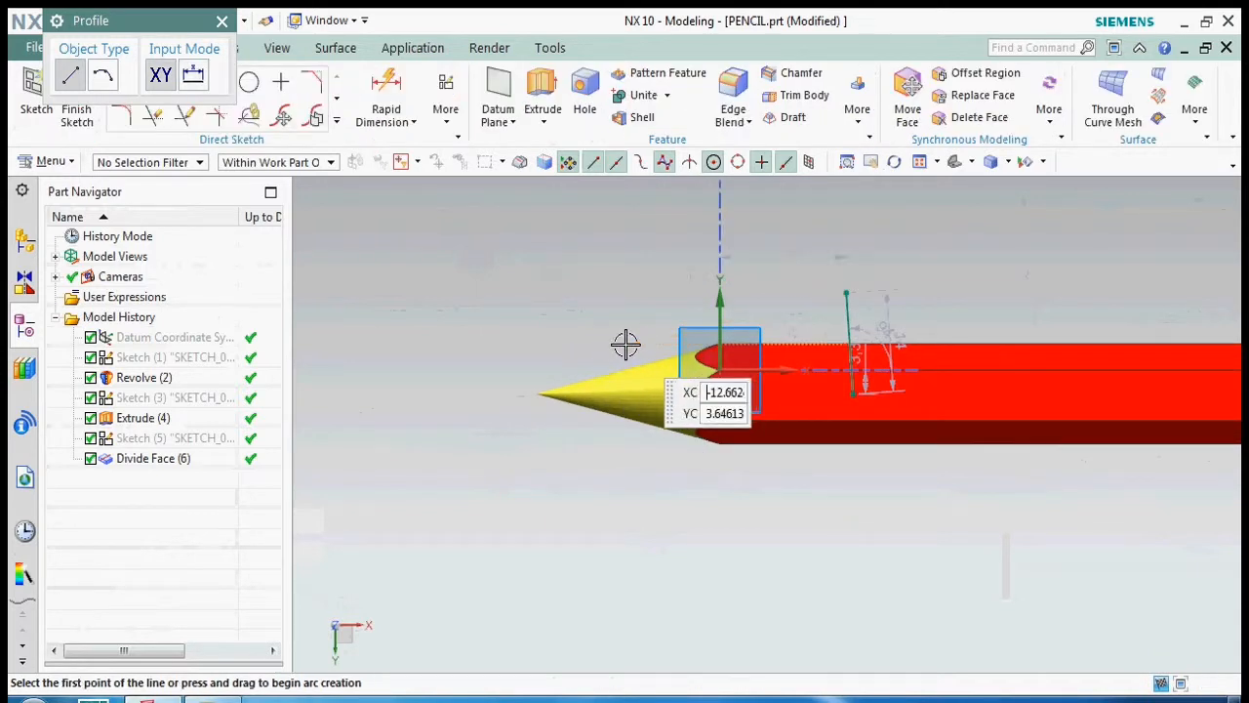
Step: Sketch a connected three-segment zigzag across the yellow tip, with the middle segment about 9.6 mm and the lower one about 4.3 mm long
click(570, 346)
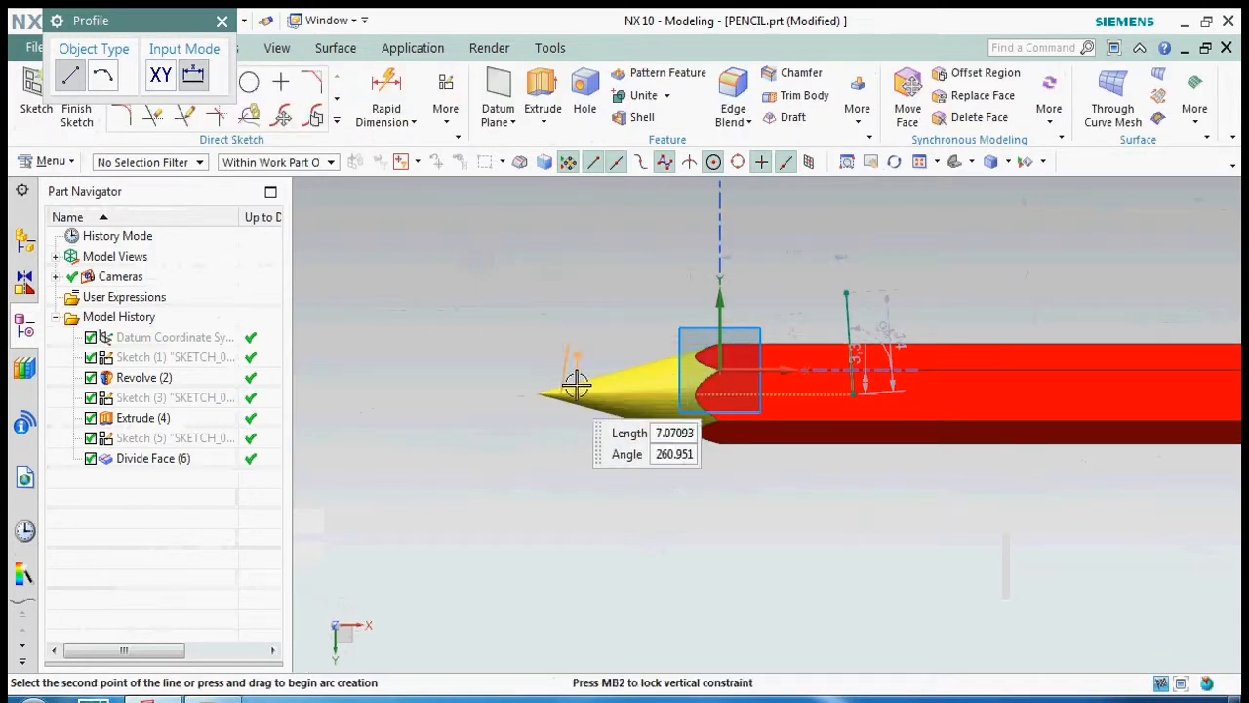
click(571, 444)
text(5)
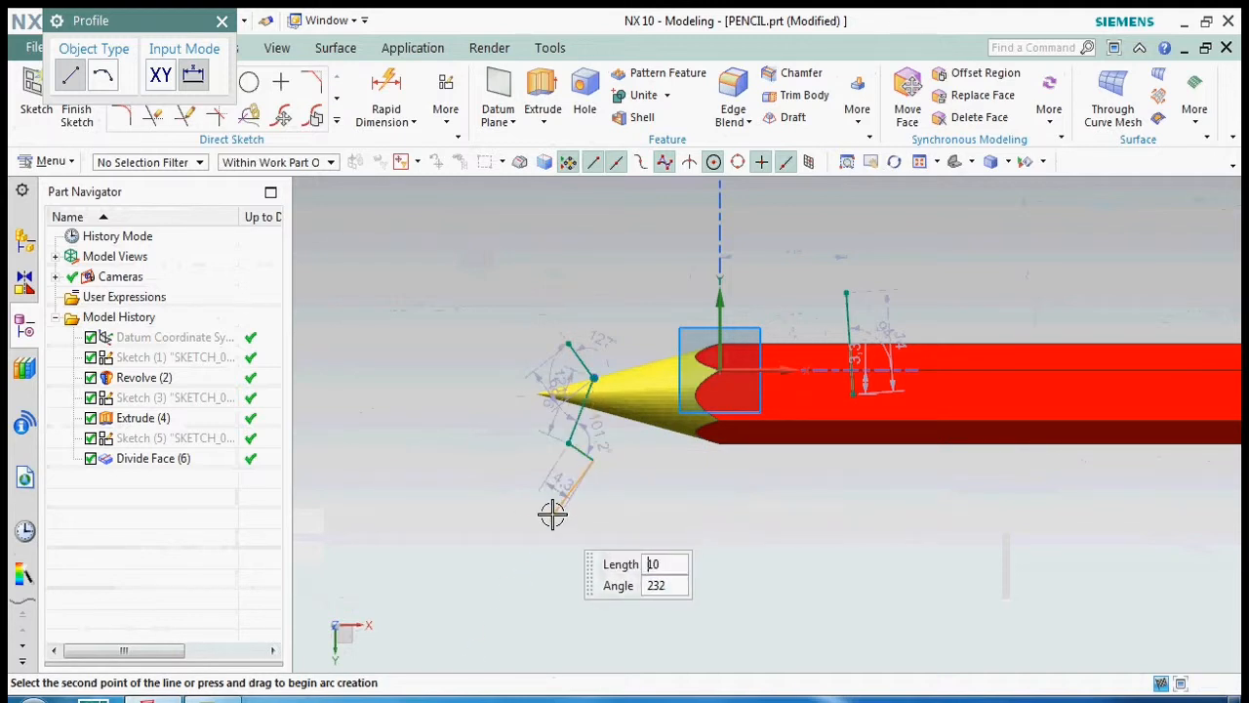
key(ctrl+q)
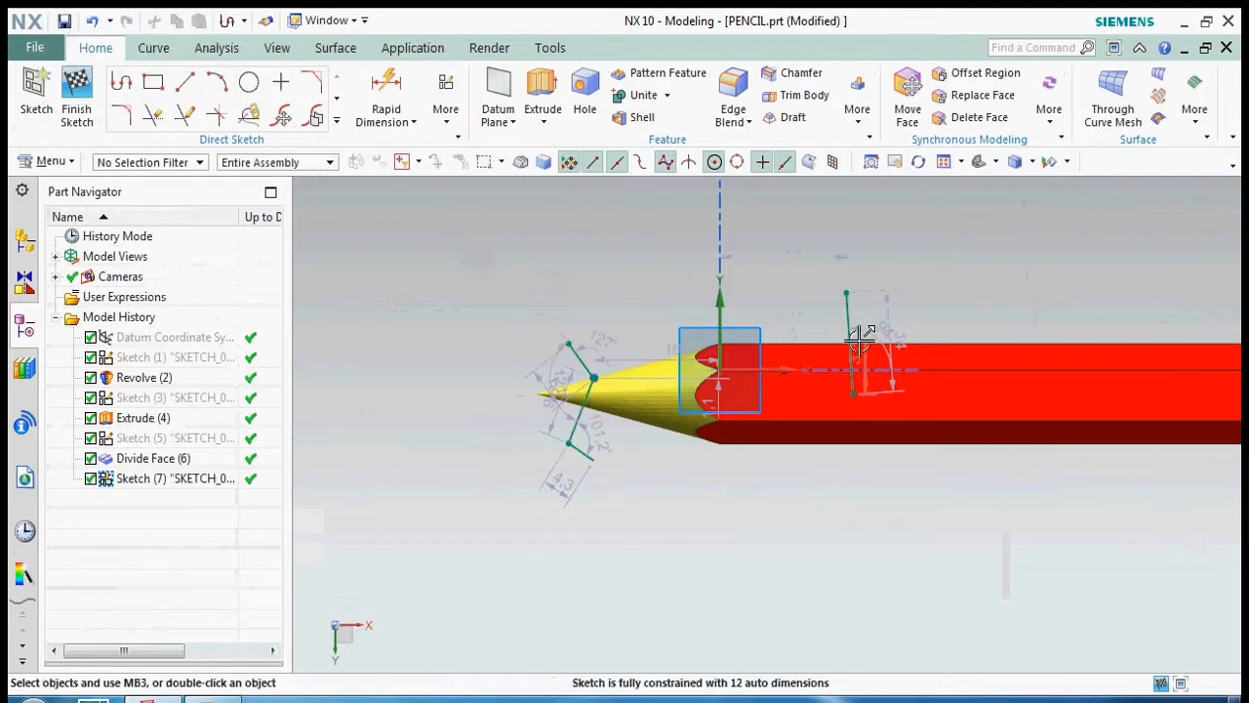
Step: Delete the stray sketch line over the red body
key(ctrl+d)
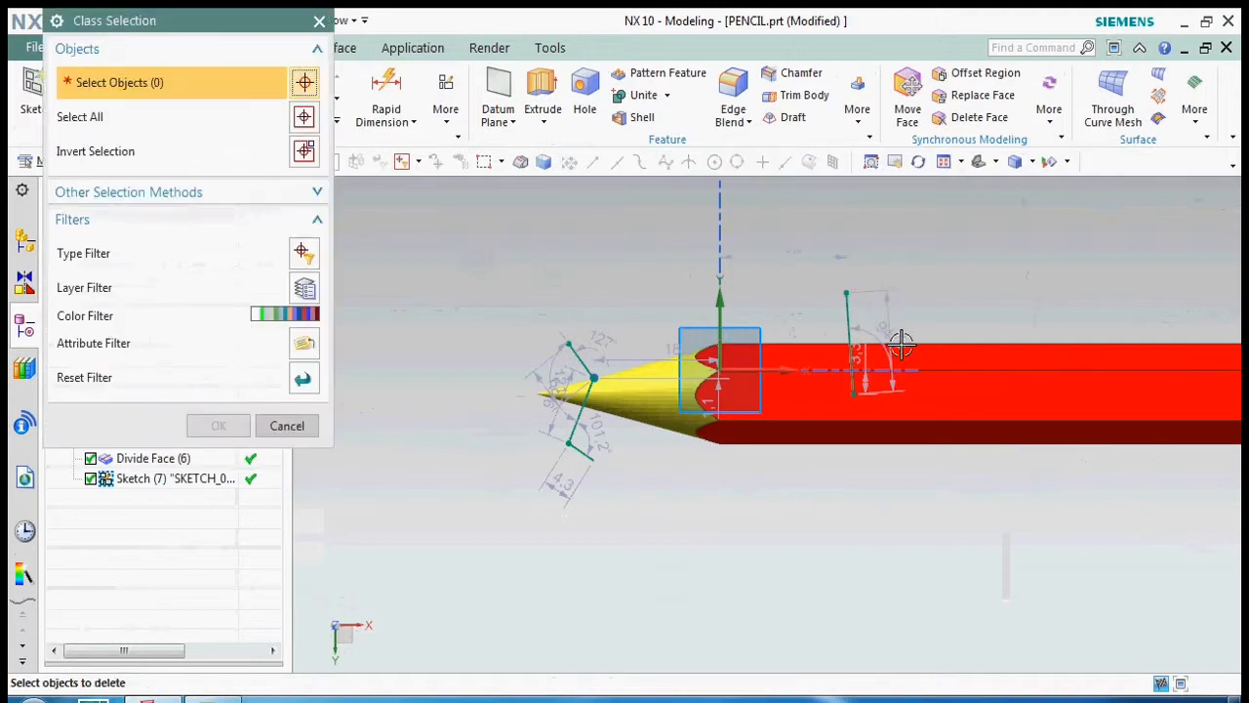
click(853, 314)
middle_click(841, 310)
scroll(557, 405, up, 4)
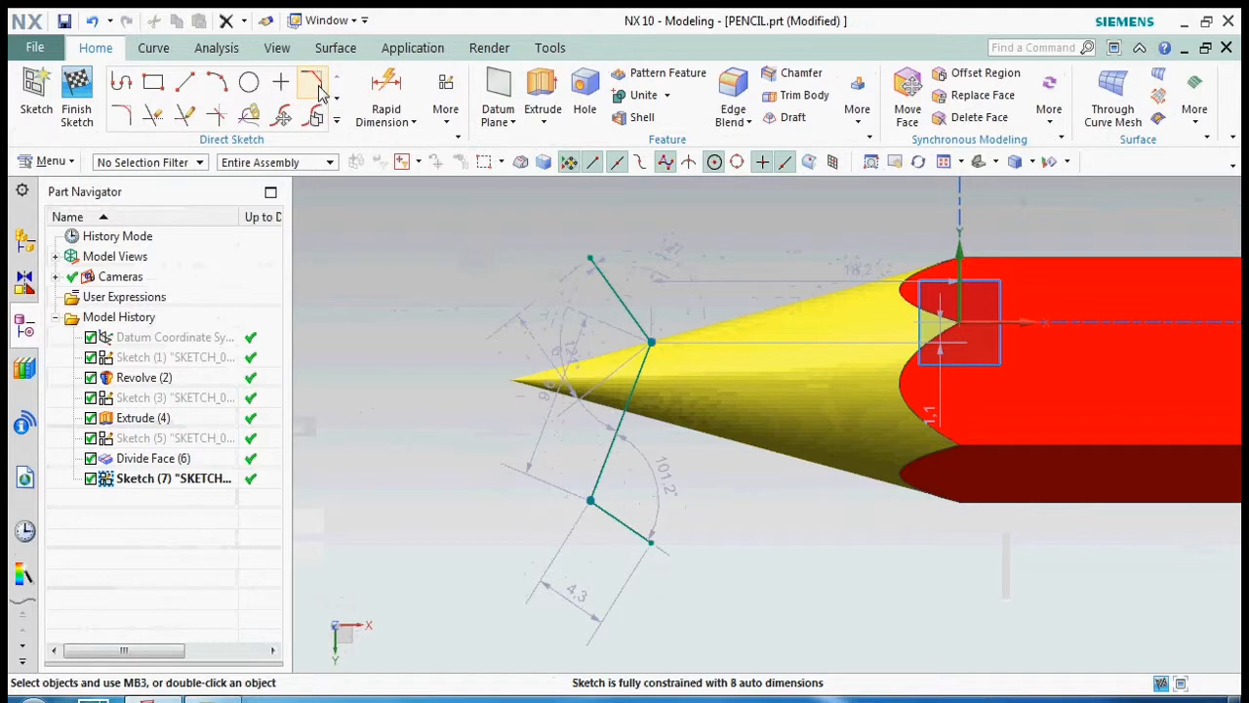
click(217, 83)
scroll(669, 362, up, 3)
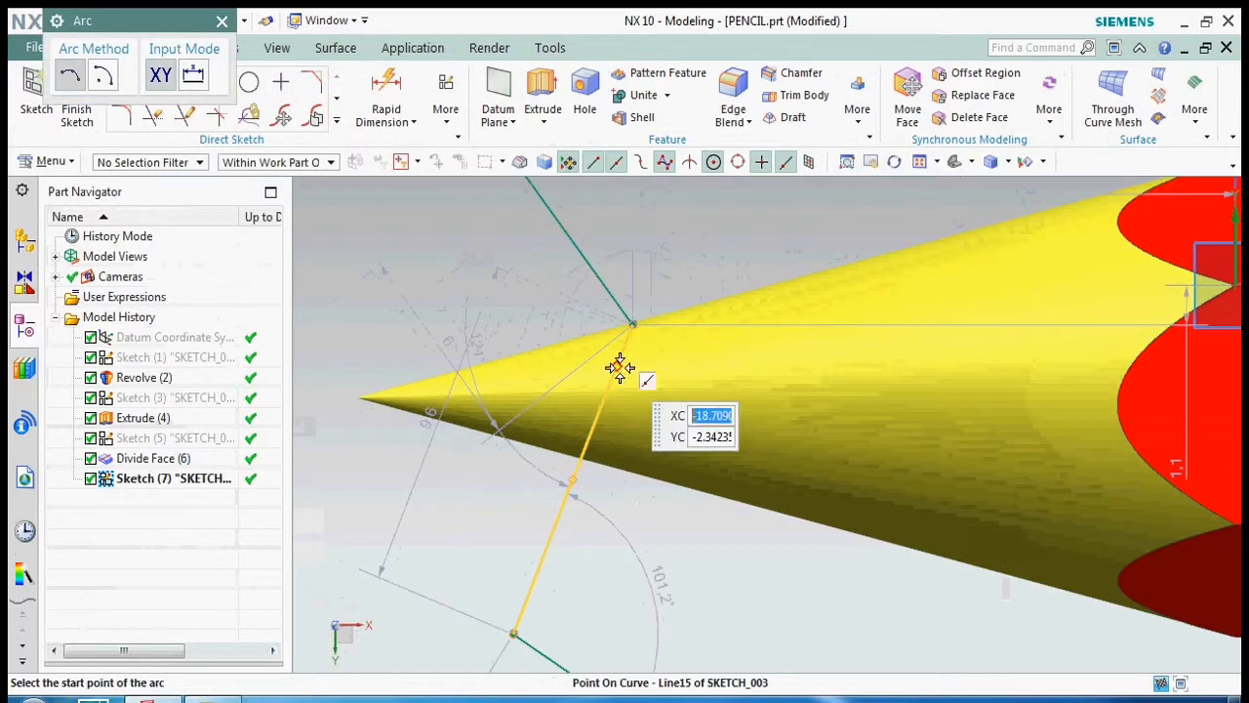
key(Escape)
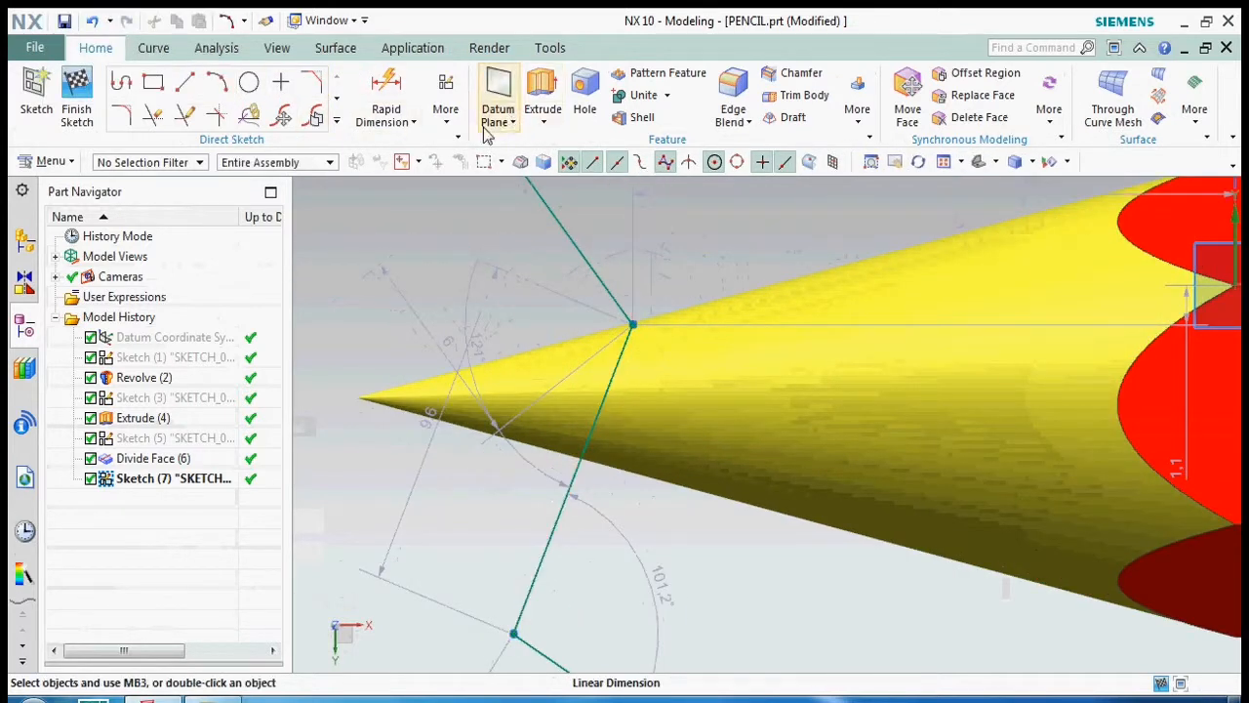
Step: Fillet both corners of the zigzag into opposing arcs, with a radius of about 6.5 mm on the lower one
click(122, 115)
scroll(496, 386, down, 3)
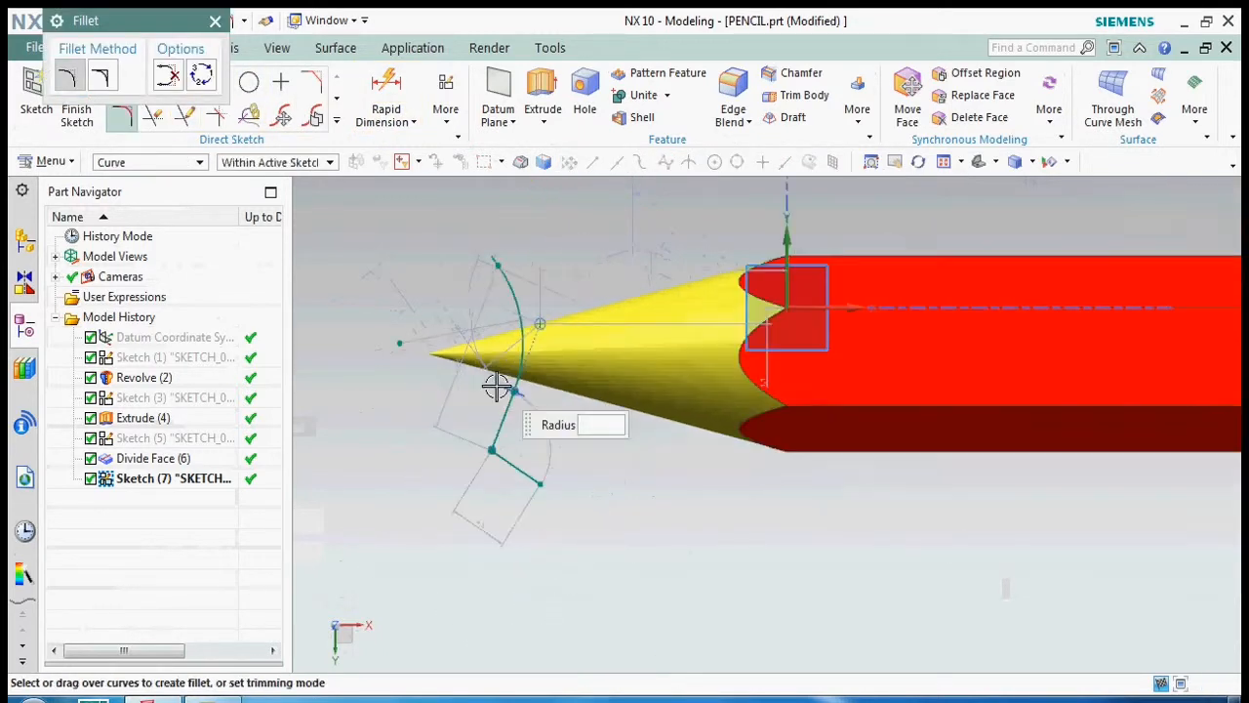
click(508, 459)
click(499, 438)
click(516, 446)
key(Escape)
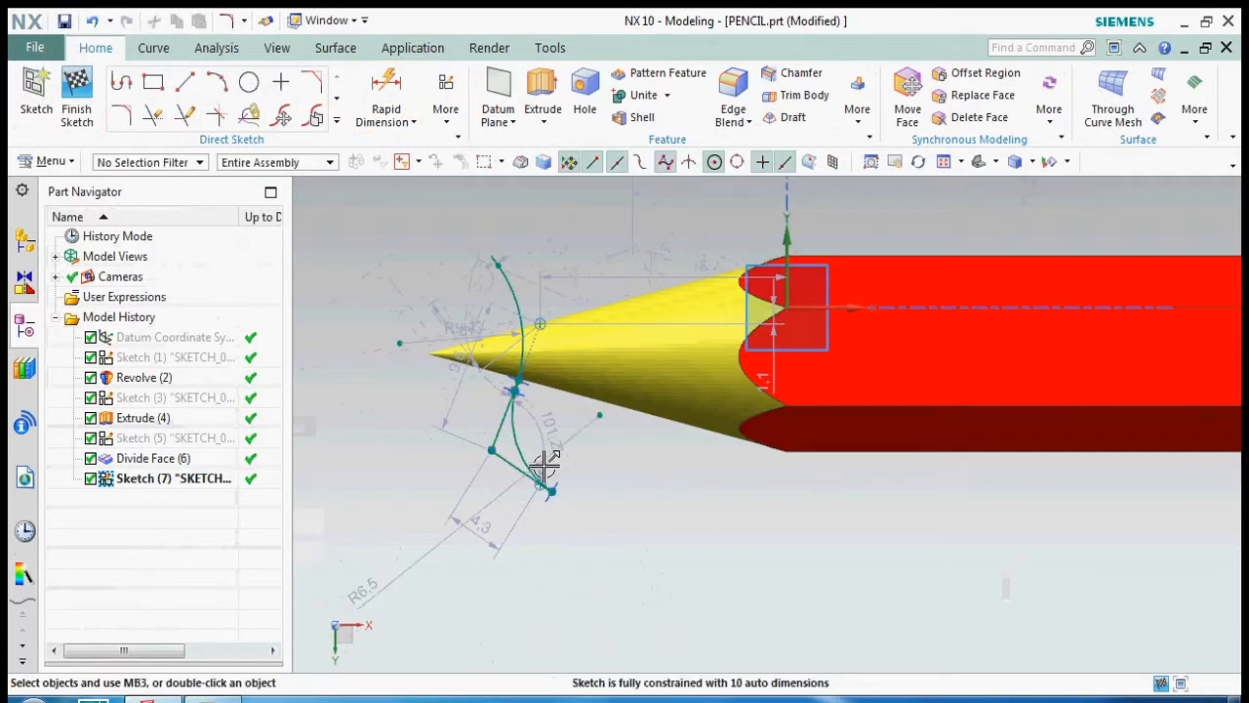
Step: Delete the leftover straight segments beside the lower fillet and move the lower arc's upper end onto the upper arc
key(ctrl+d)
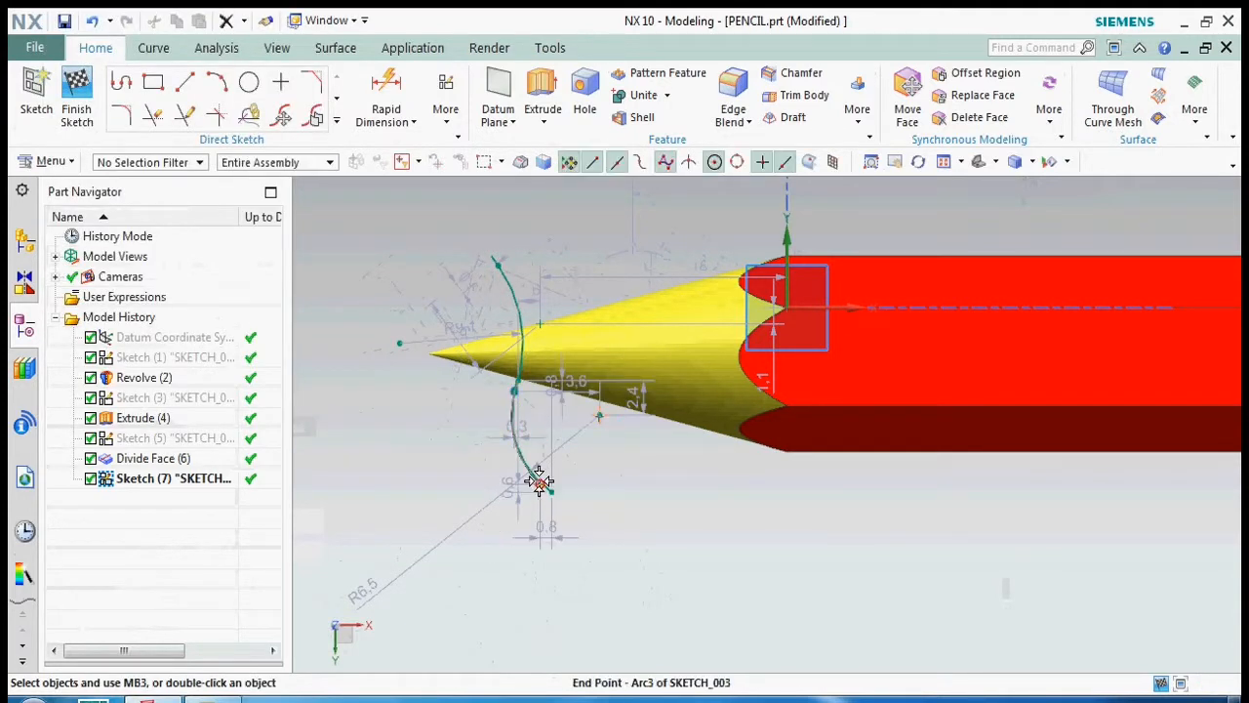
drag(519, 453, 527, 351)
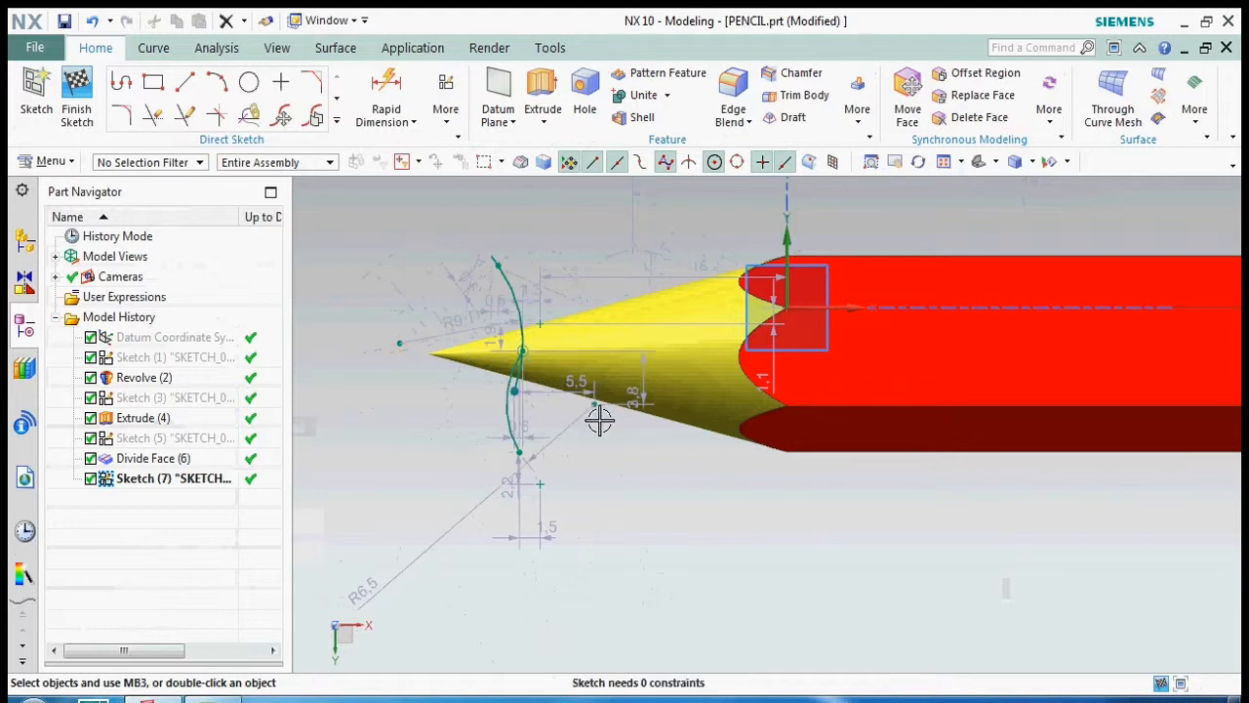
scroll(577, 435, down, 2)
scroll(534, 430, up, 2)
scroll(551, 385, up, 3)
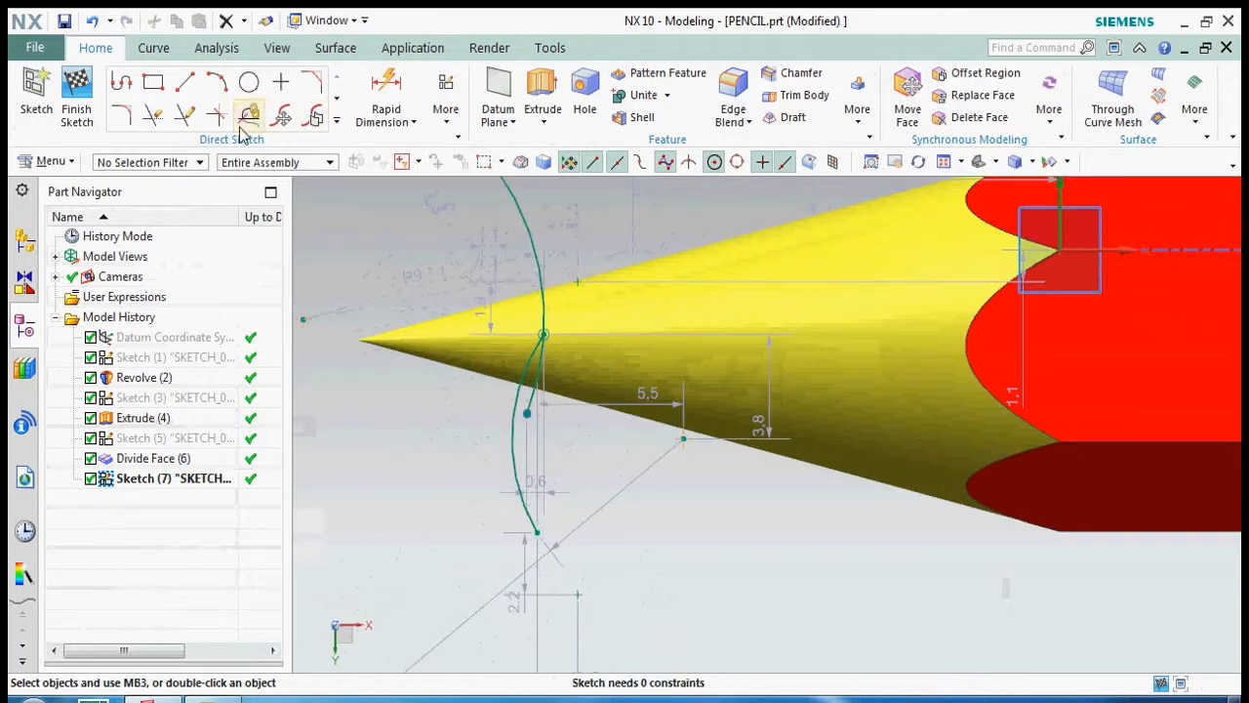
Step: Trim the excess curve below the junction of the two arcs with Quick Trim and finish the sketch
click(153, 116)
click(286, 232)
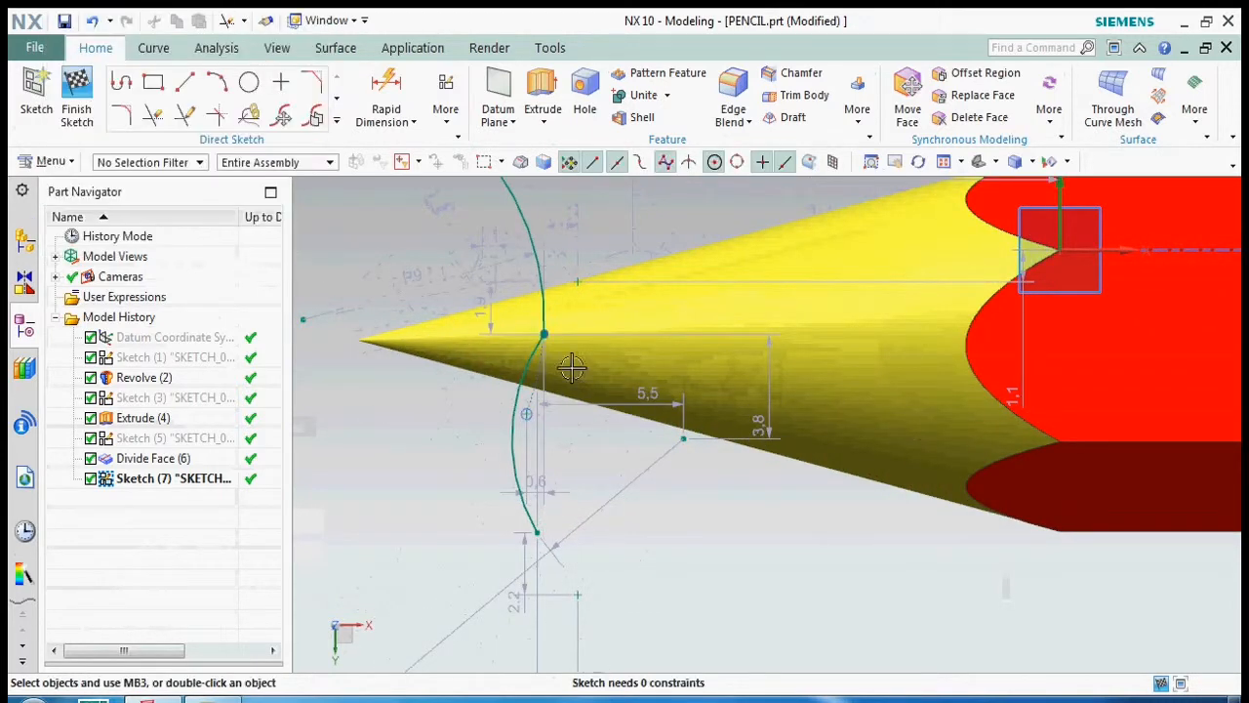
scroll(457, 431, down, 3)
click(77, 109)
click(461, 247)
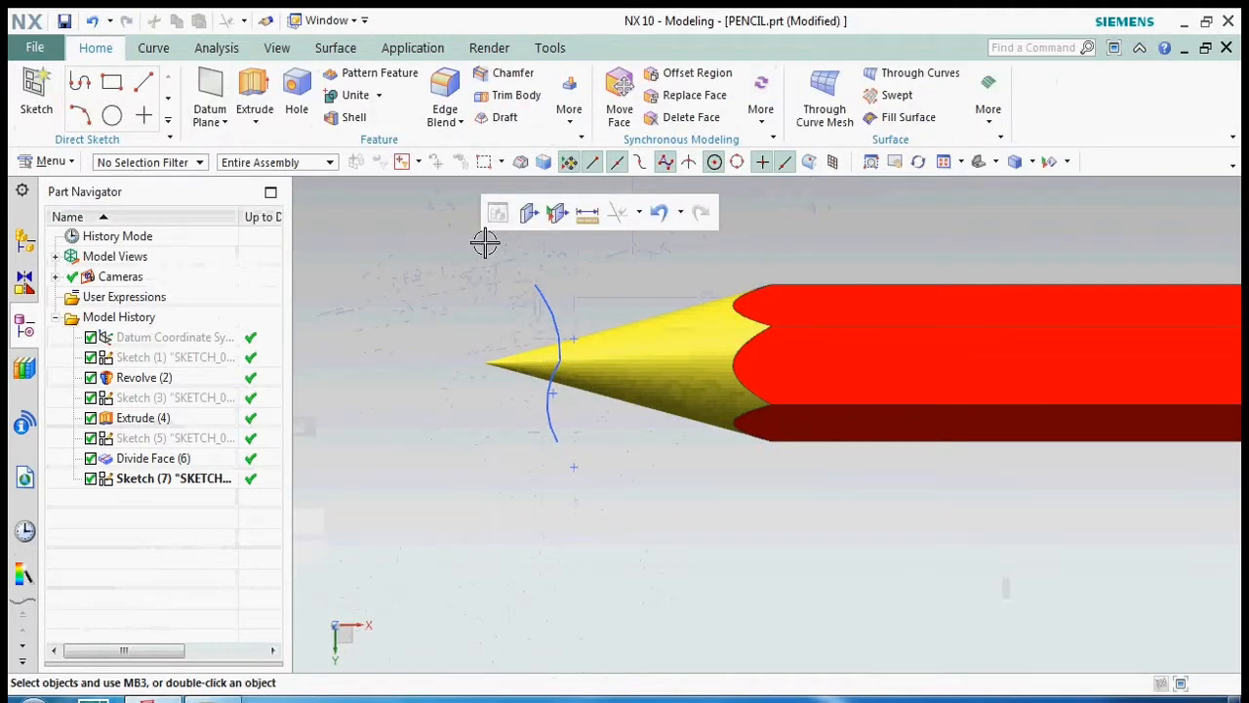
Step: Divide the conical tip face with the sketched S-shaped curve using Divide Face, projecting normal to the curve plane
click(573, 113)
click(586, 86)
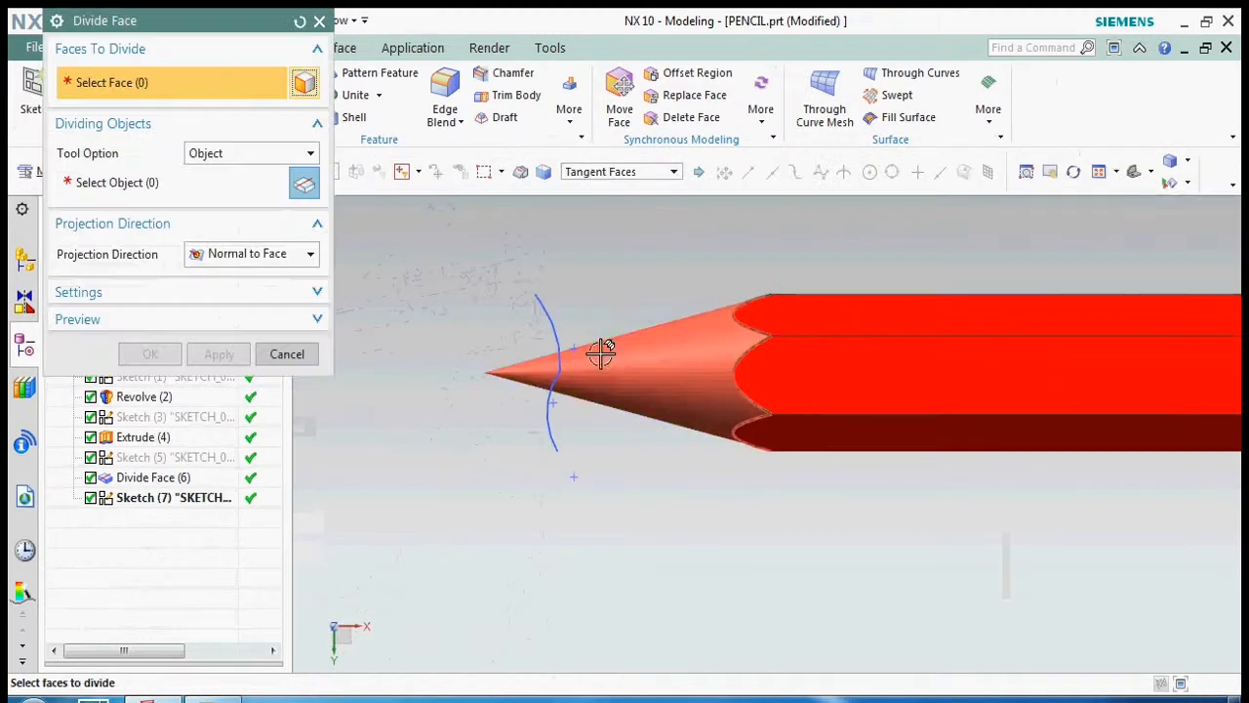
scroll(508, 292, down, 5)
drag(1050, 396, 610, 338)
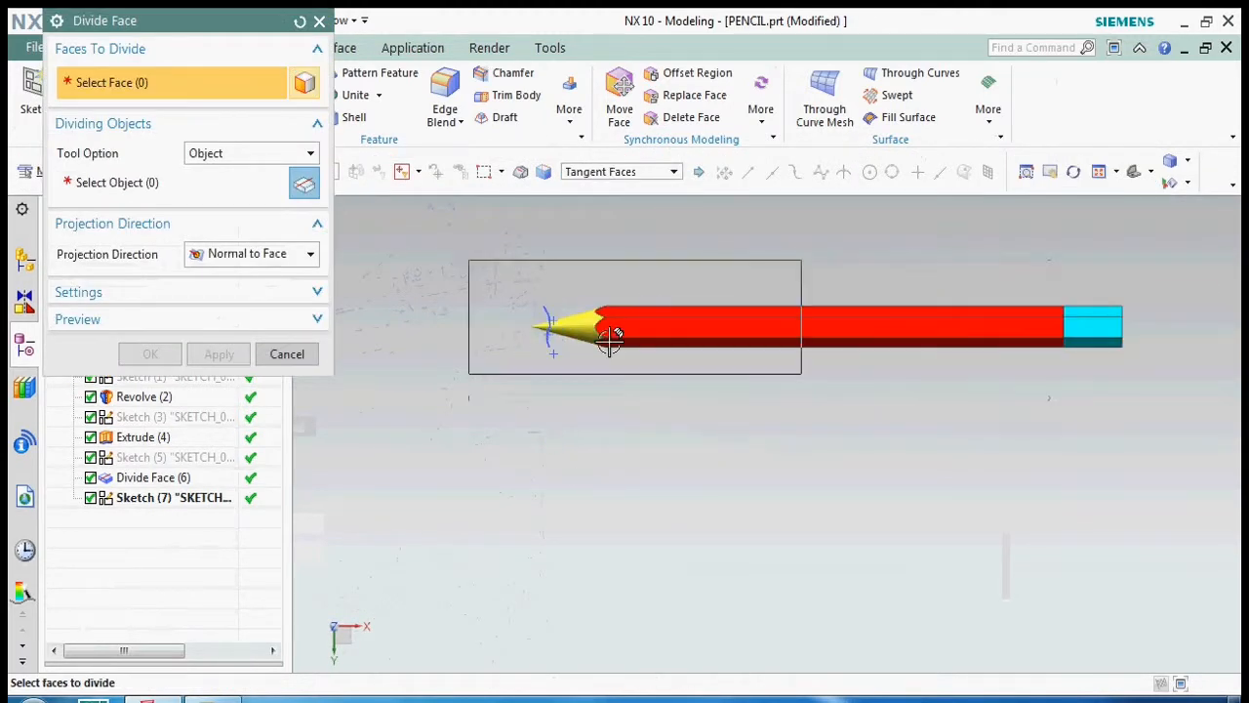
drag(464, 277, 709, 438)
scroll(559, 331, up, 5)
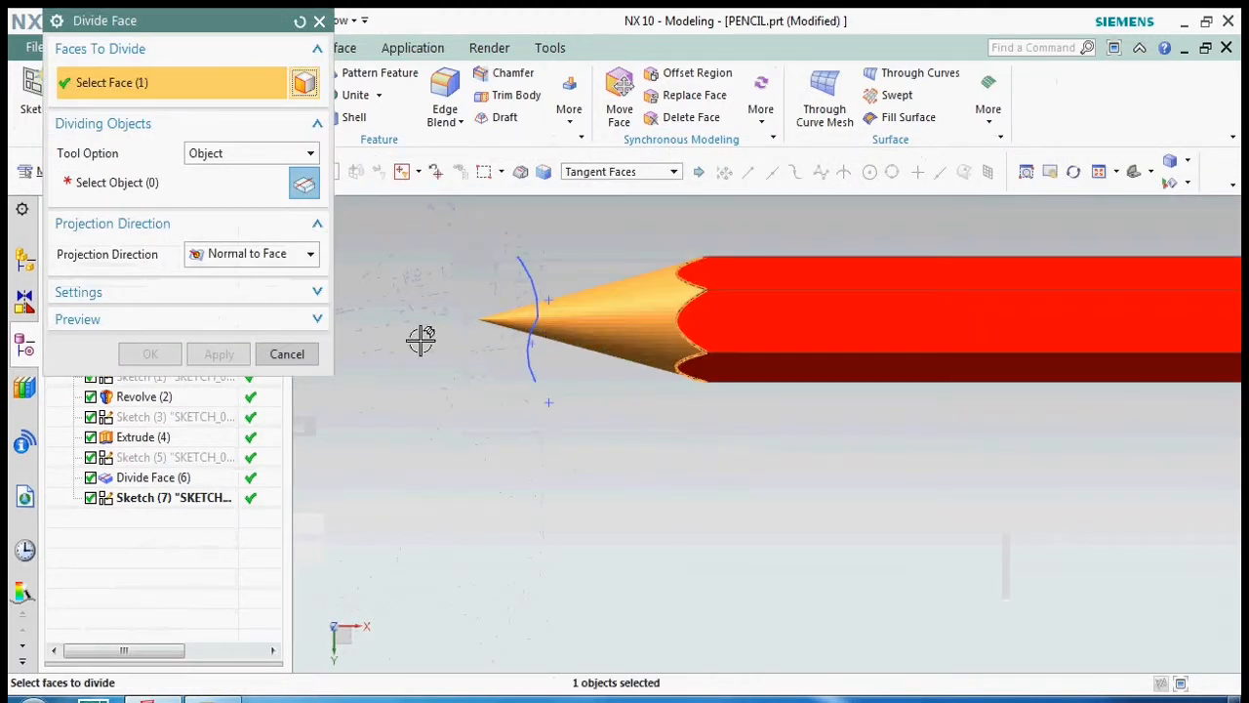
click(191, 179)
click(528, 272)
middle_drag(549, 349, 429, 332)
scroll(390, 323, down, 4)
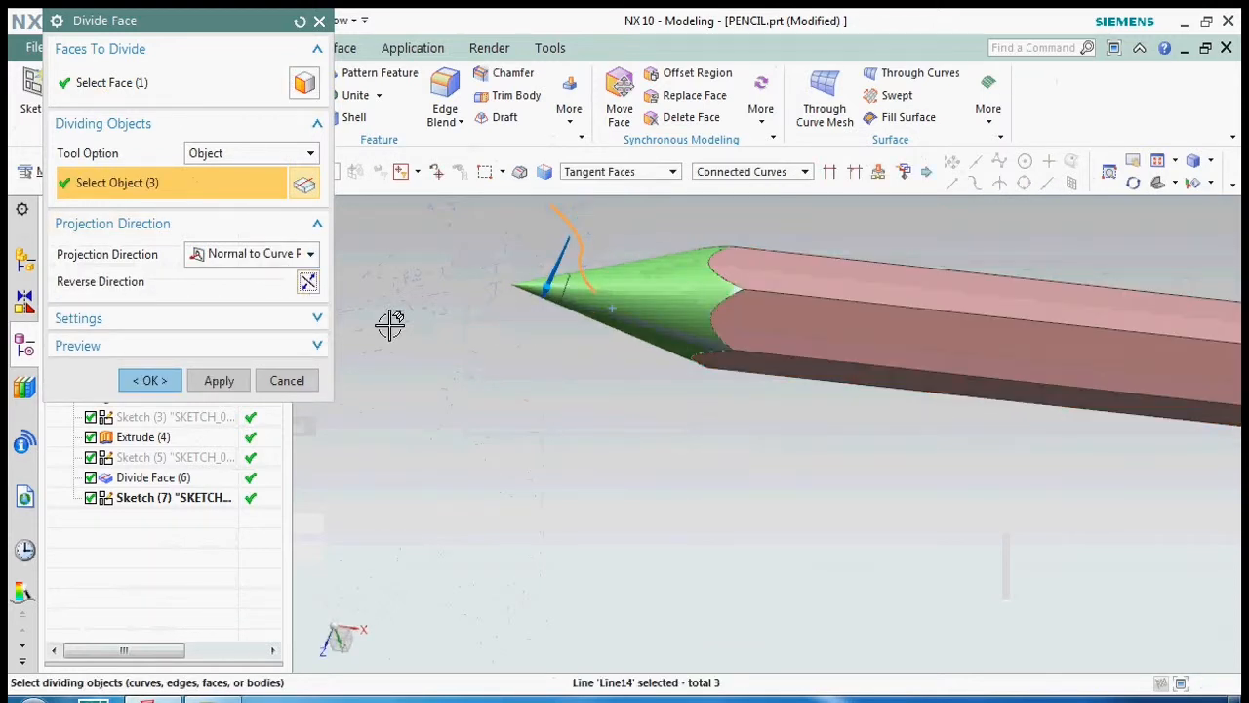
click(152, 381)
Step: Examine the division line on the conical tip up close and from different angles
scroll(466, 321, up, 4)
mouse_move(479, 279)
middle_down()
mouse_move(469, 332)
mouse_move(597, 300)
middle_up()
scroll(597, 300, down, 3)
scroll(573, 329, up, 4)
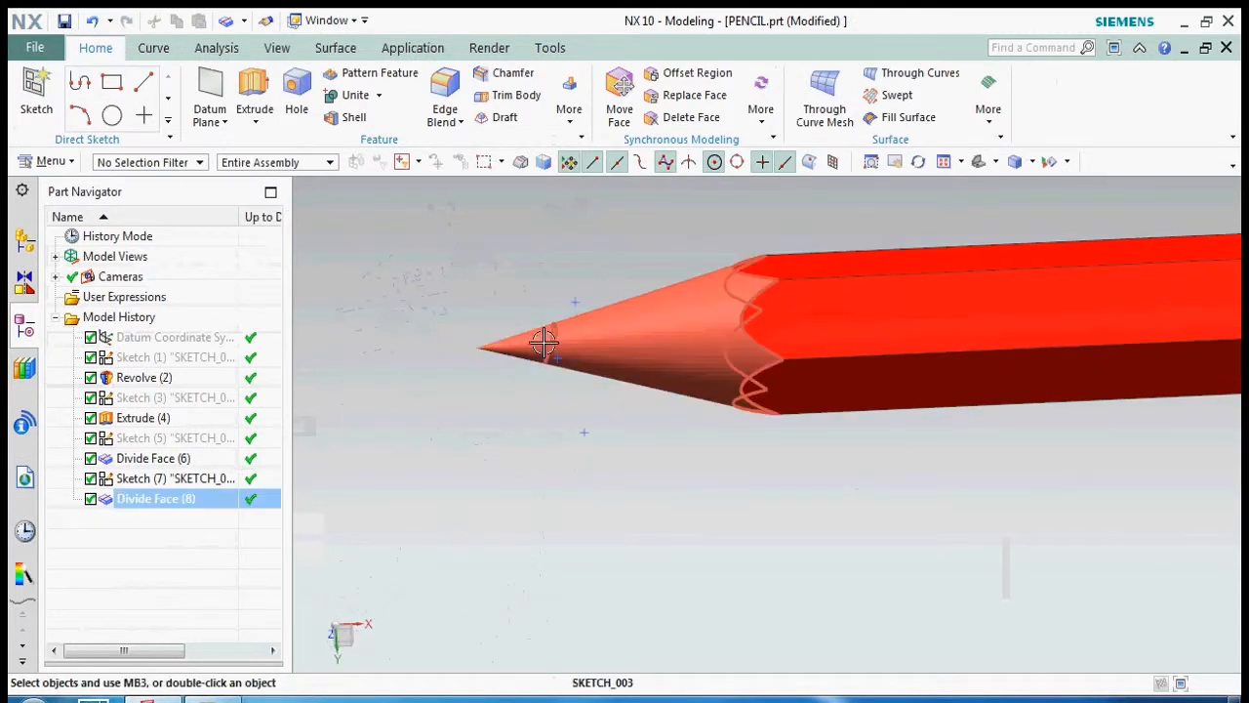
click(461, 281)
scroll(487, 333, down, 2)
click(569, 103)
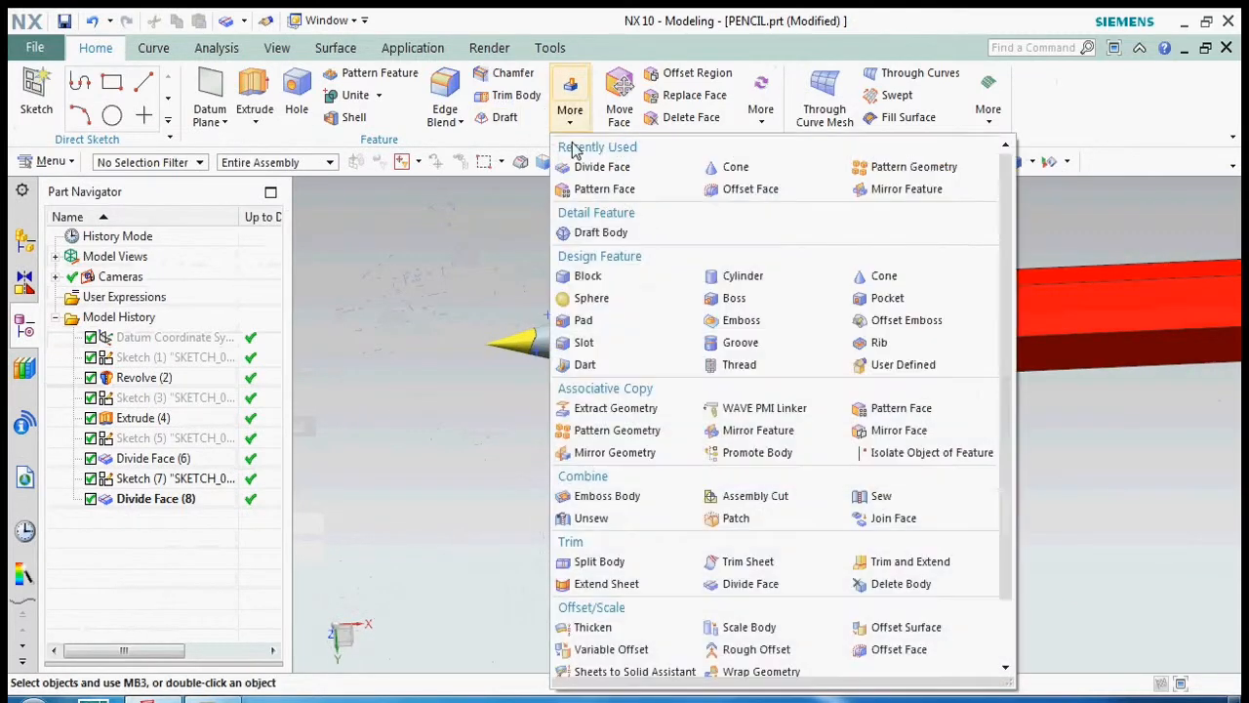
click(406, 128)
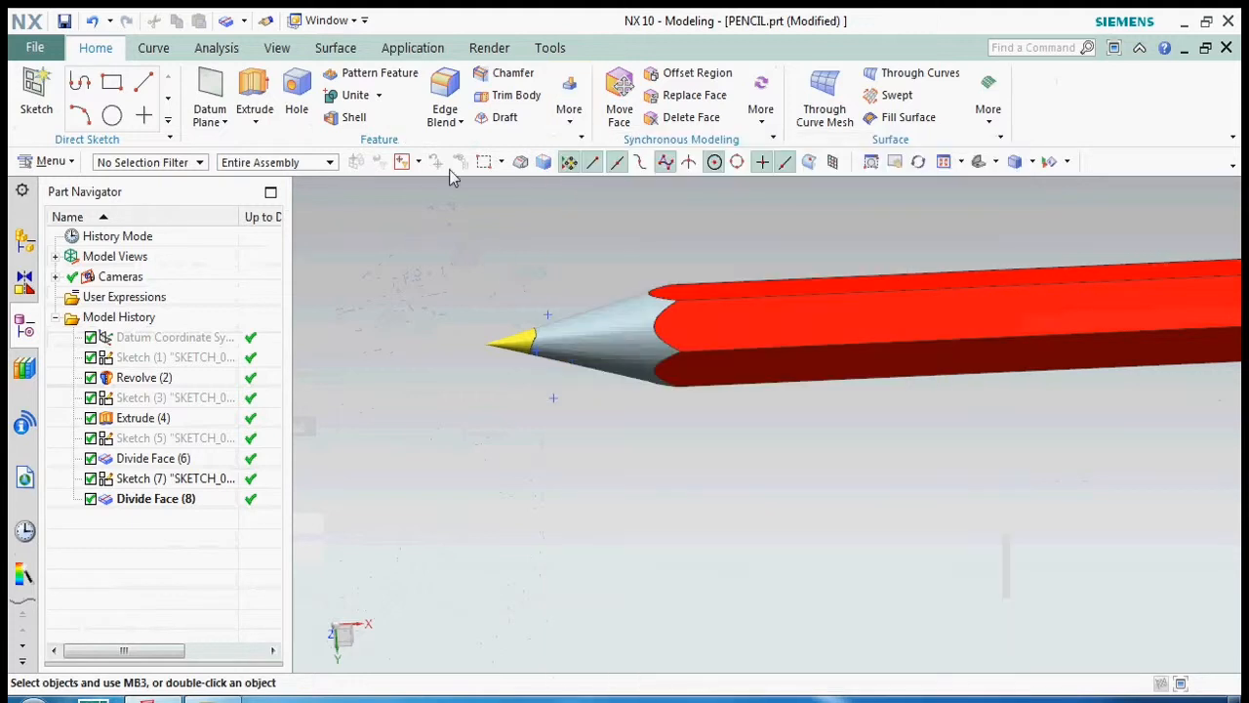
Step: Color the cone section between the division line and the red body Medium Khaki using the Face type filter
click(244, 20)
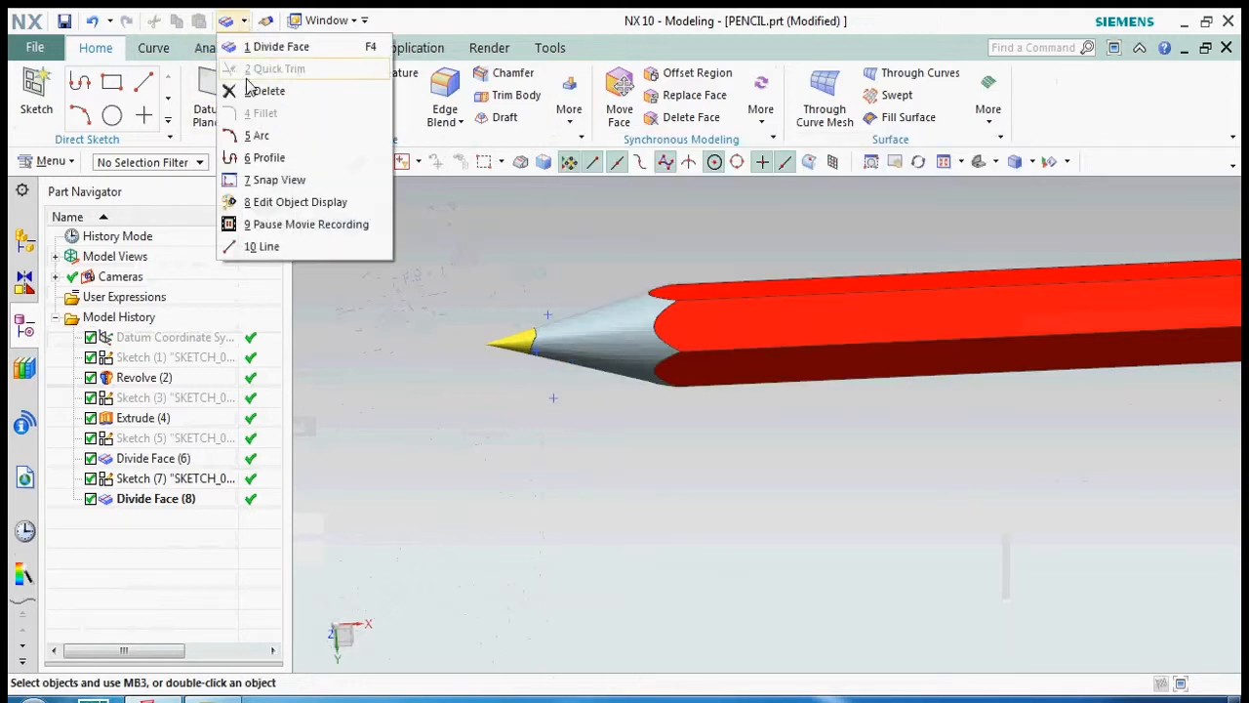
click(293, 202)
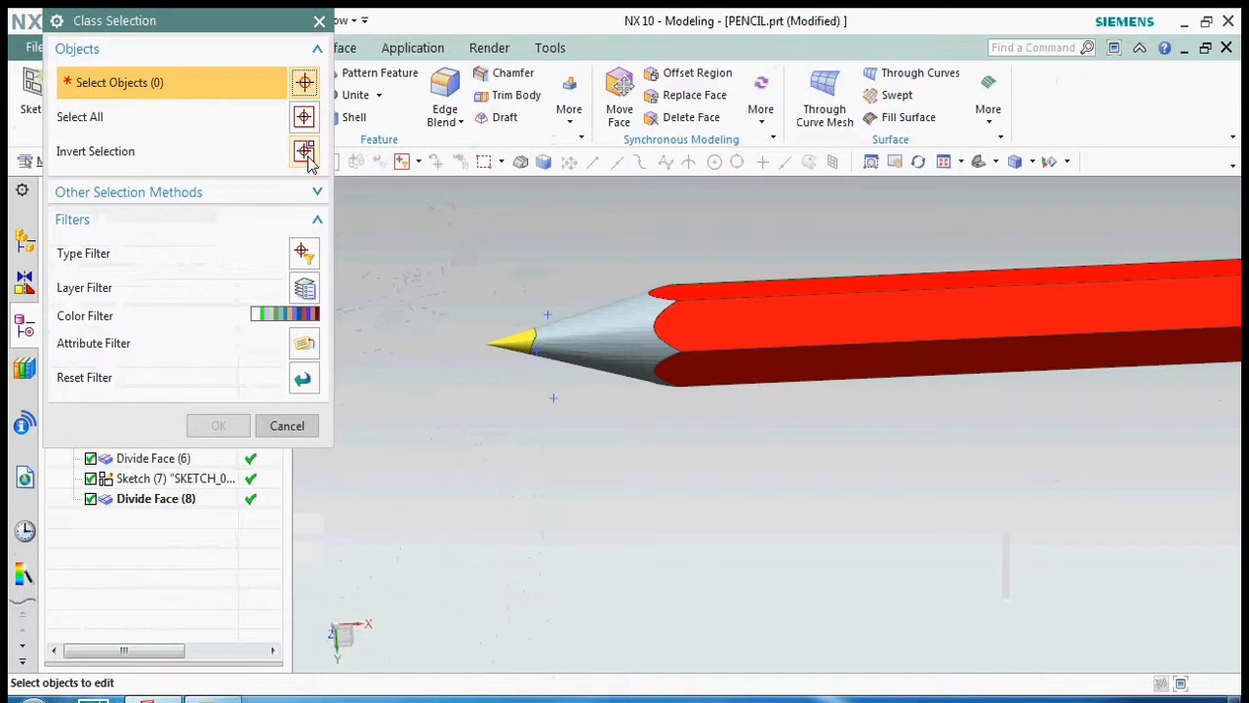
click(299, 251)
click(166, 95)
middle_click(432, 273)
click(619, 335)
click(200, 426)
click(274, 137)
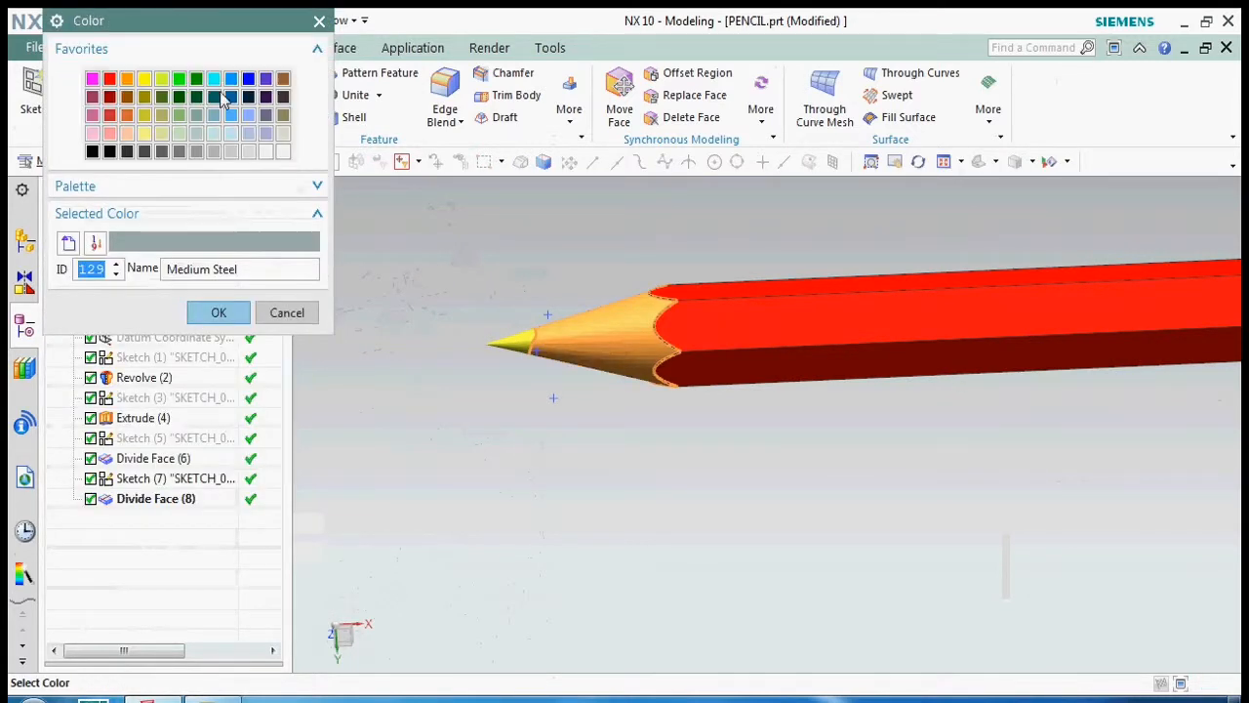
click(161, 133)
click(161, 114)
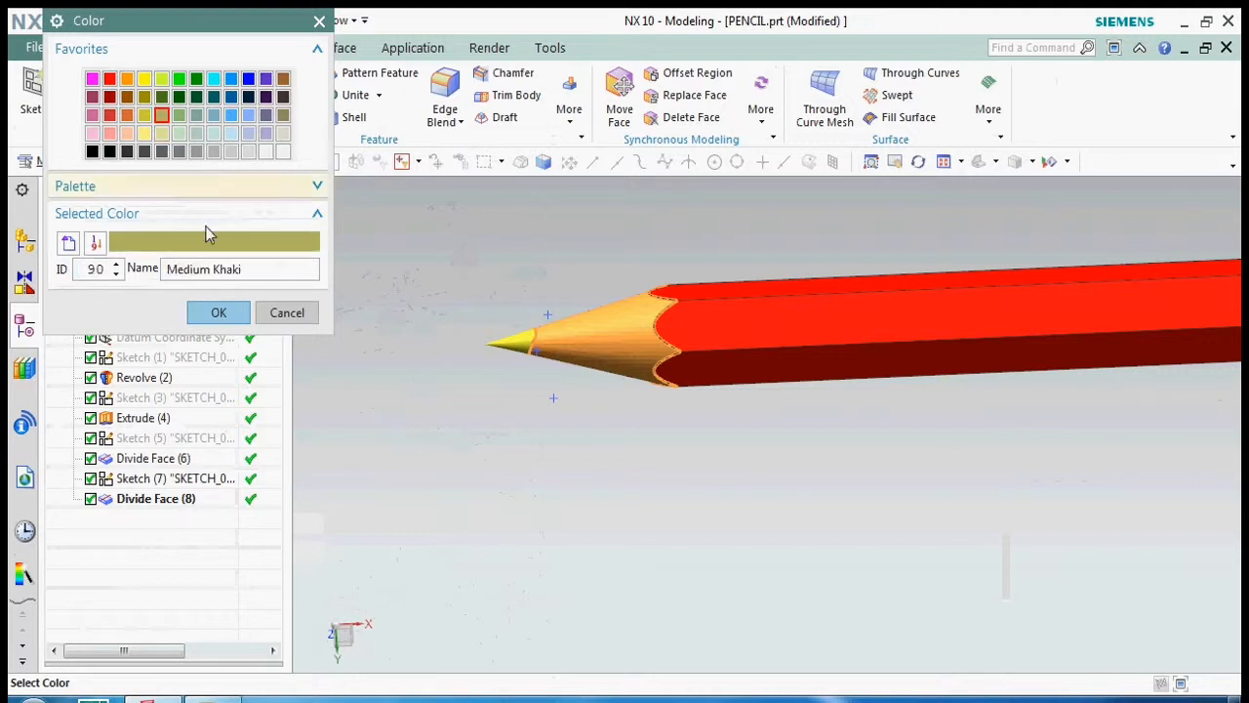
click(223, 313)
click(217, 587)
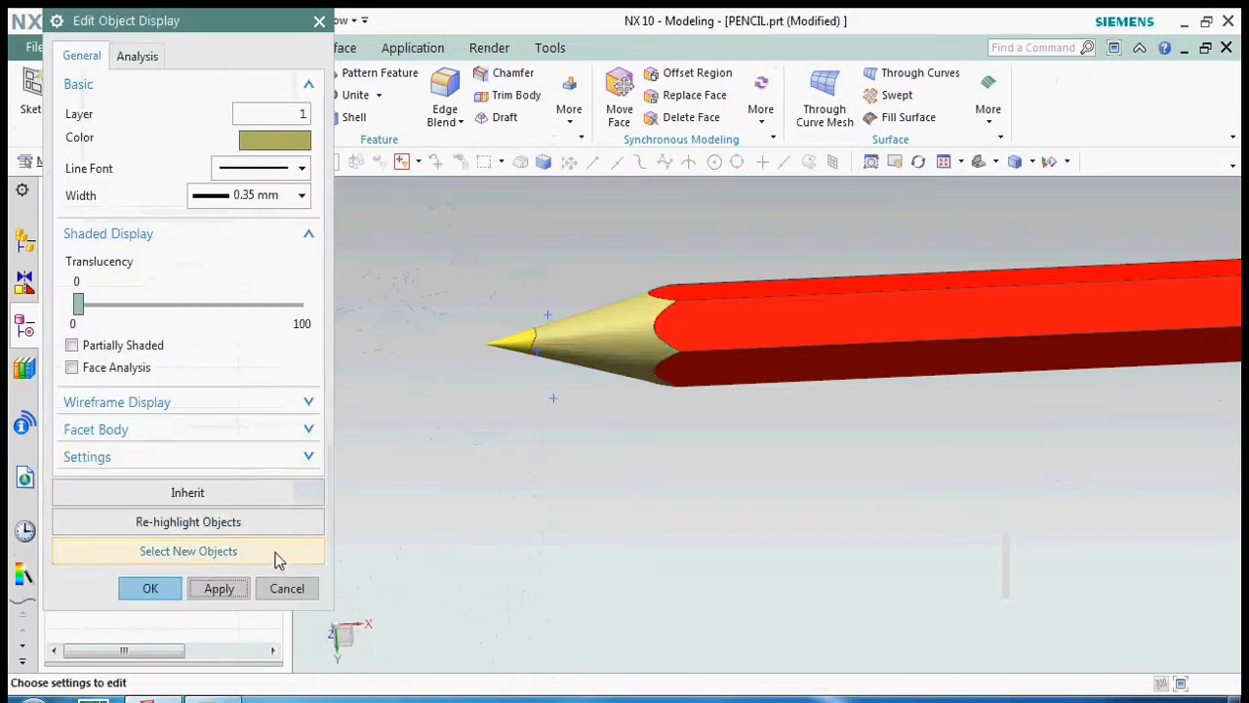
click(276, 590)
Step: Color the small lead face at the pencil's tip black, selecting it with the Face type filter
click(264, 26)
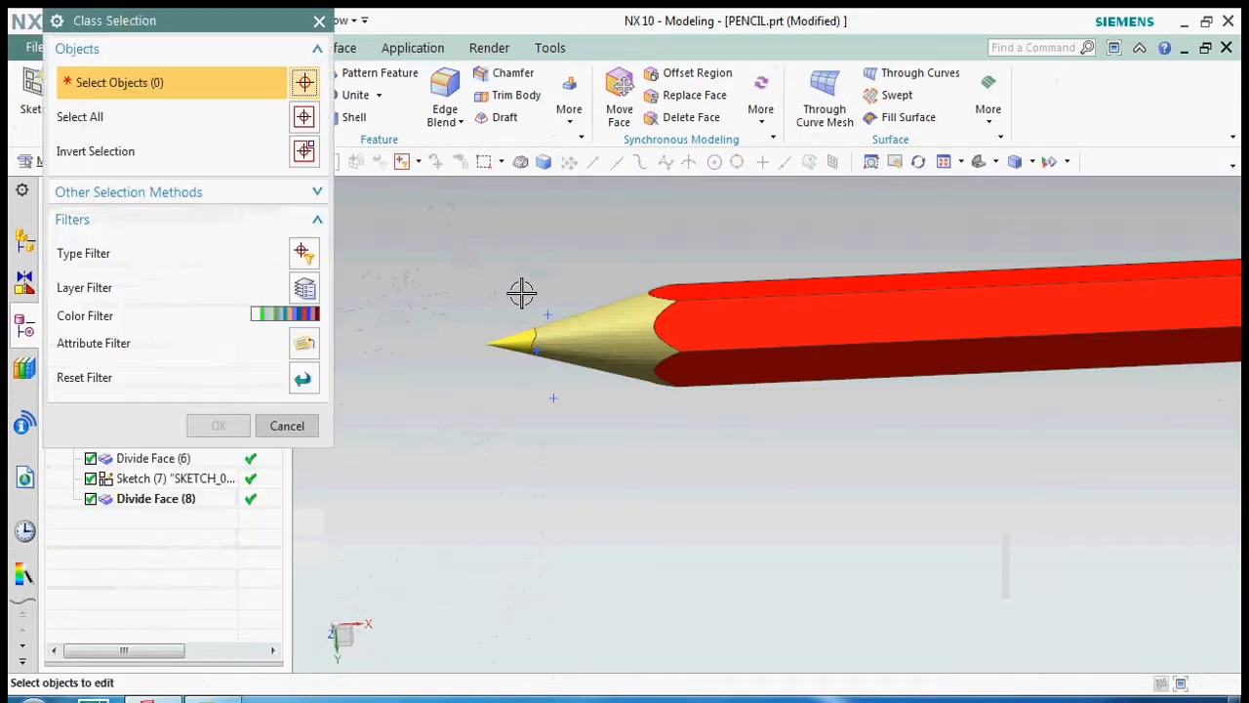
scroll(522, 293, up, 2)
click(303, 256)
click(121, 99)
click(151, 237)
scroll(502, 360, up, 1)
click(501, 361)
click(214, 426)
click(250, 145)
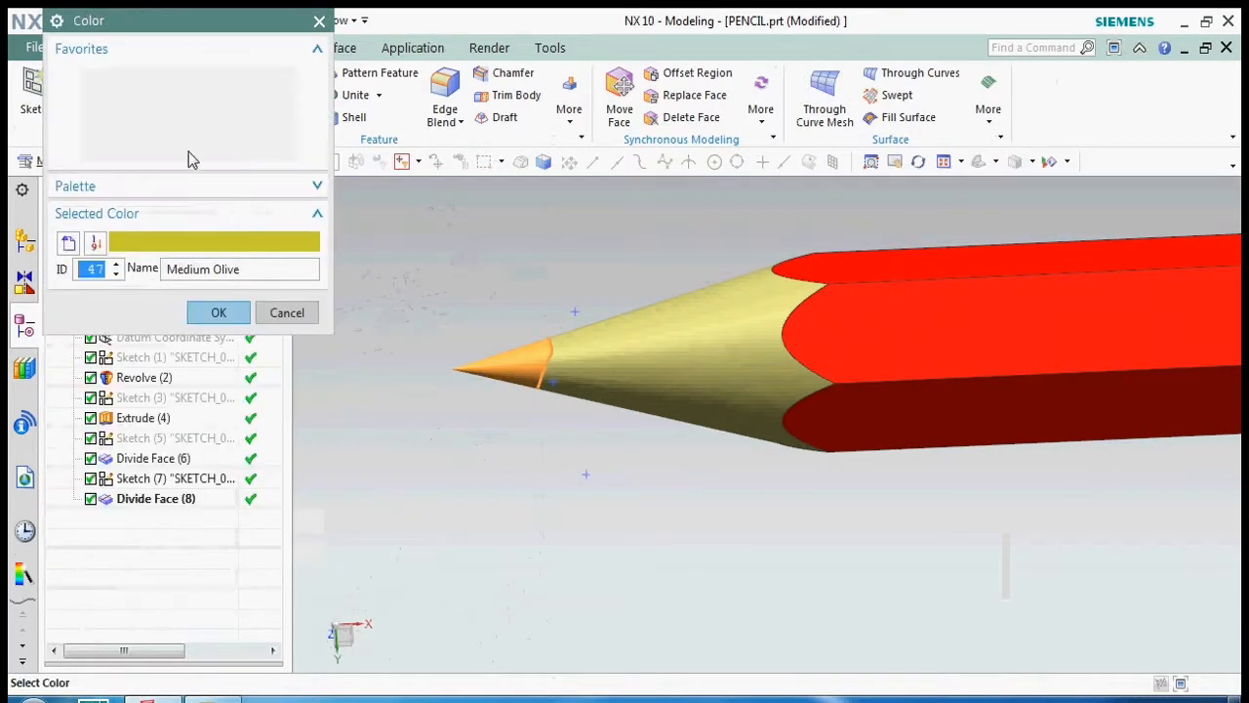
click(109, 153)
click(219, 312)
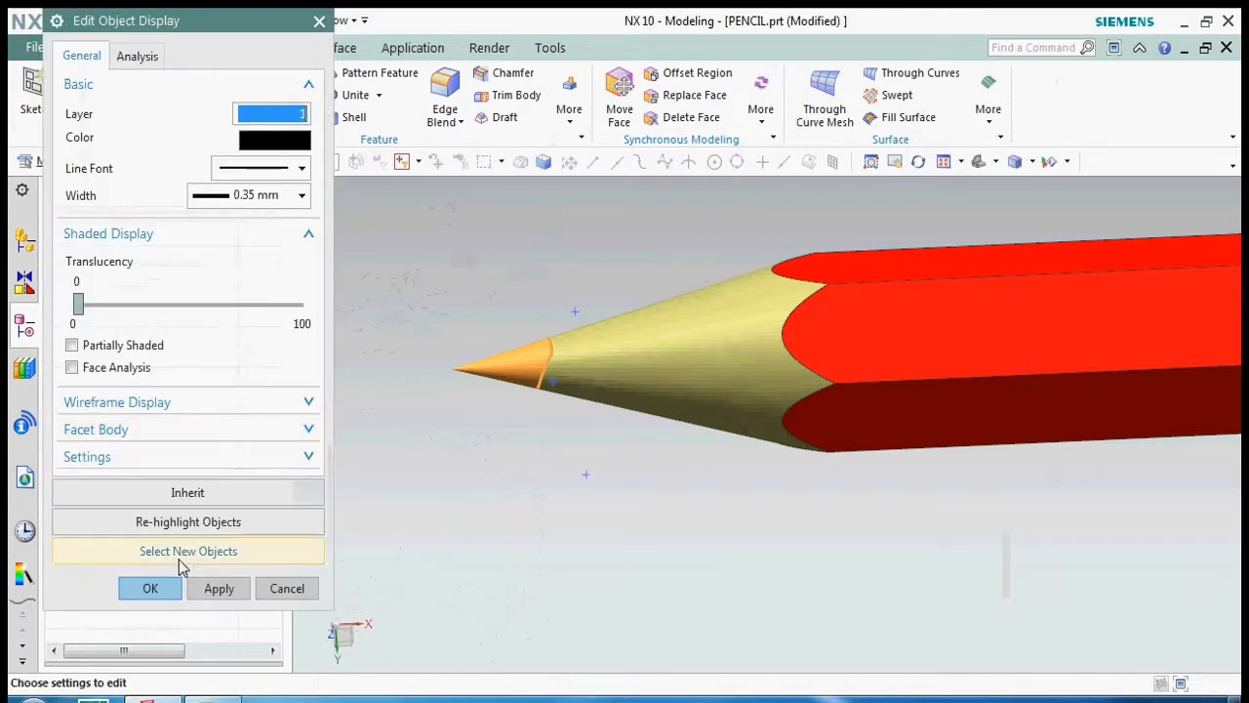
click(146, 585)
Step: Examine the colored pencil and its black lead point up close and from different angles
scroll(556, 312, down, 2)
scroll(554, 292, up, 2)
scroll(853, 362, down, 4)
scroll(987, 312, up, 3)
scroll(1081, 324, down, 3)
scroll(1081, 323, down, 1)
scroll(630, 282, up, 5)
middle_drag(605, 295, 661, 318)
scroll(660, 318, down, 4)
scroll(911, 399, up, 2)
scroll(887, 390, up, 3)
mouse_move(911, 398)
middle_down()
mouse_move(948, 395)
mouse_move(872, 399)
middle_up()
scroll(887, 391, down, 3)
scroll(1079, 361, up, 6)
scroll(1015, 390, down, 5)
scroll(419, 419, down, 2)
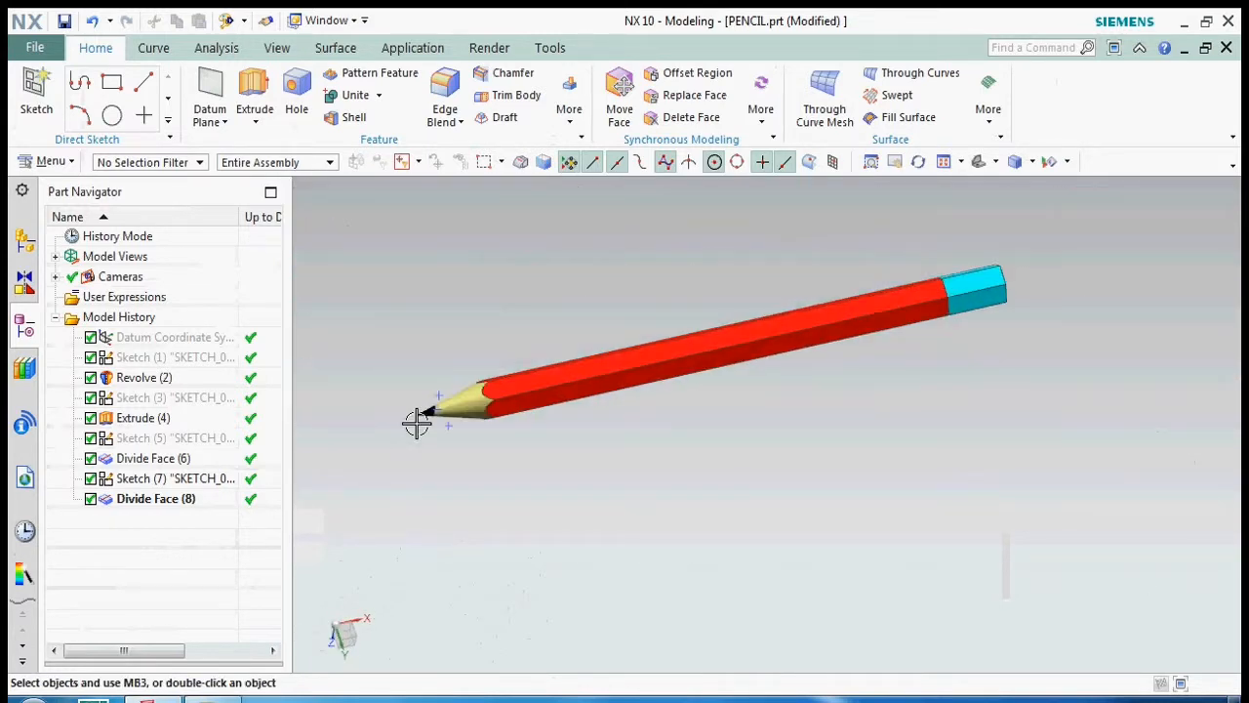
scroll(488, 410, up, 4)
scroll(505, 329, up, 3)
scroll(505, 329, down, 4)
mouse_move(577, 362)
middle_down()
mouse_move(591, 290)
mouse_move(635, 247)
middle_up()
click(635, 251)
scroll(635, 279, down, 4)
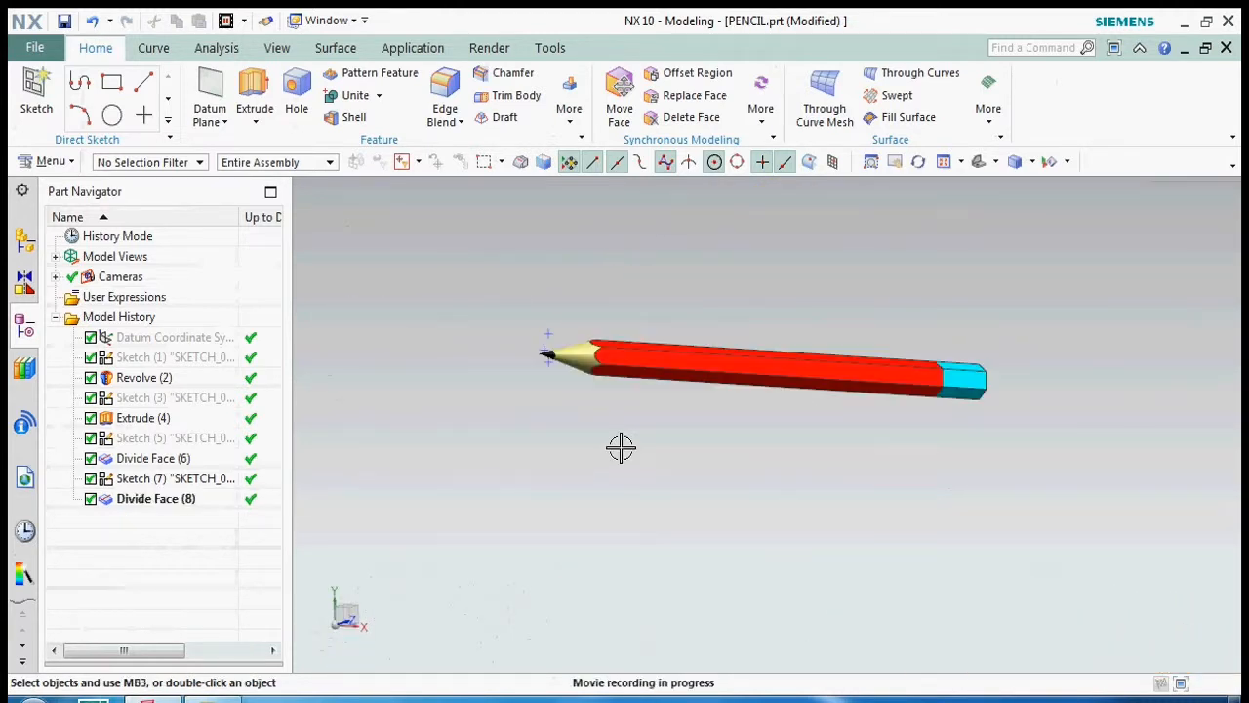
scroll(705, 371, up, 3)
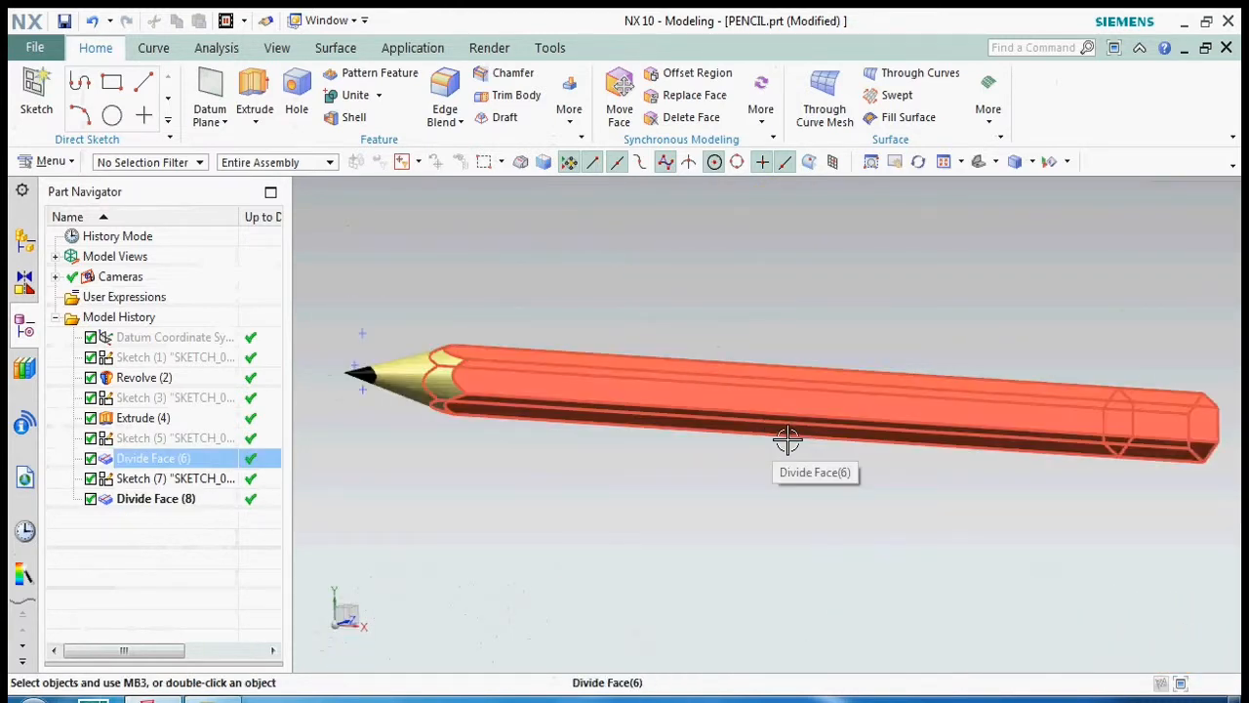
Step: Start an On Face text reading "Subscribe to RK CAD CAM" on the front hexagonal face, placed along its lower edge
key(F8)
scroll(970, 415, up, 2)
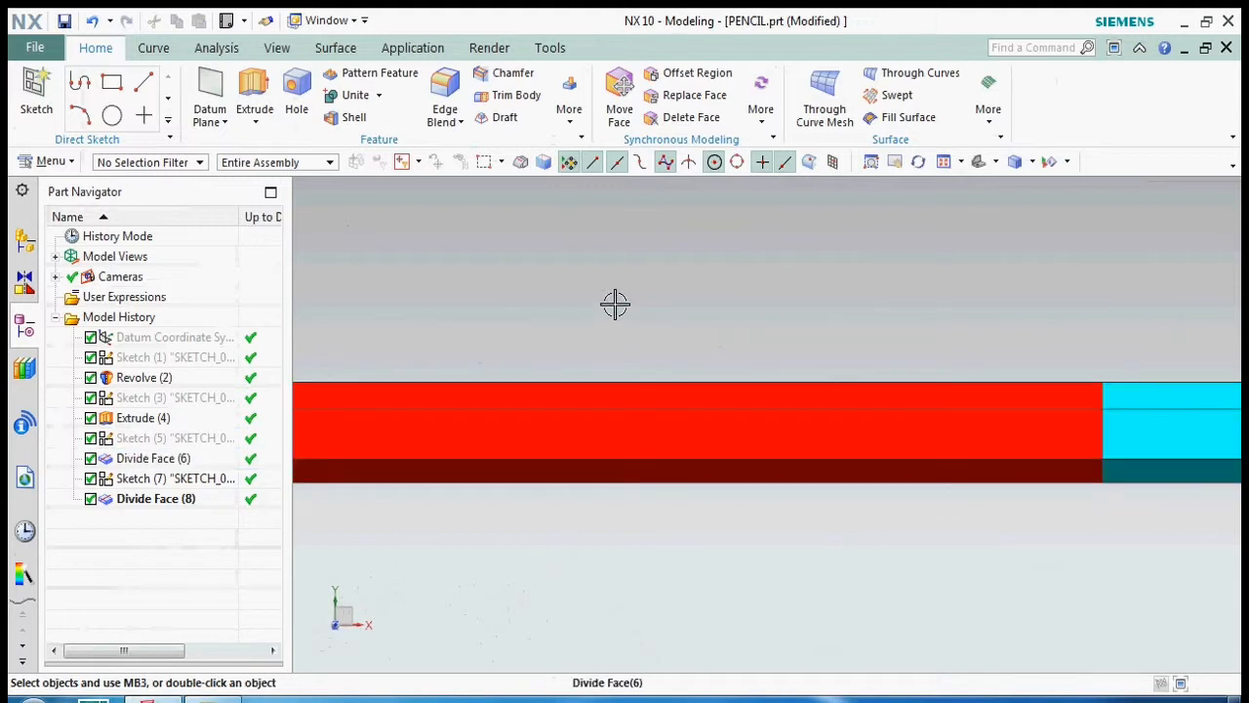
click(51, 162)
mouse_move(59, 253)
mouse_move(238, 167)
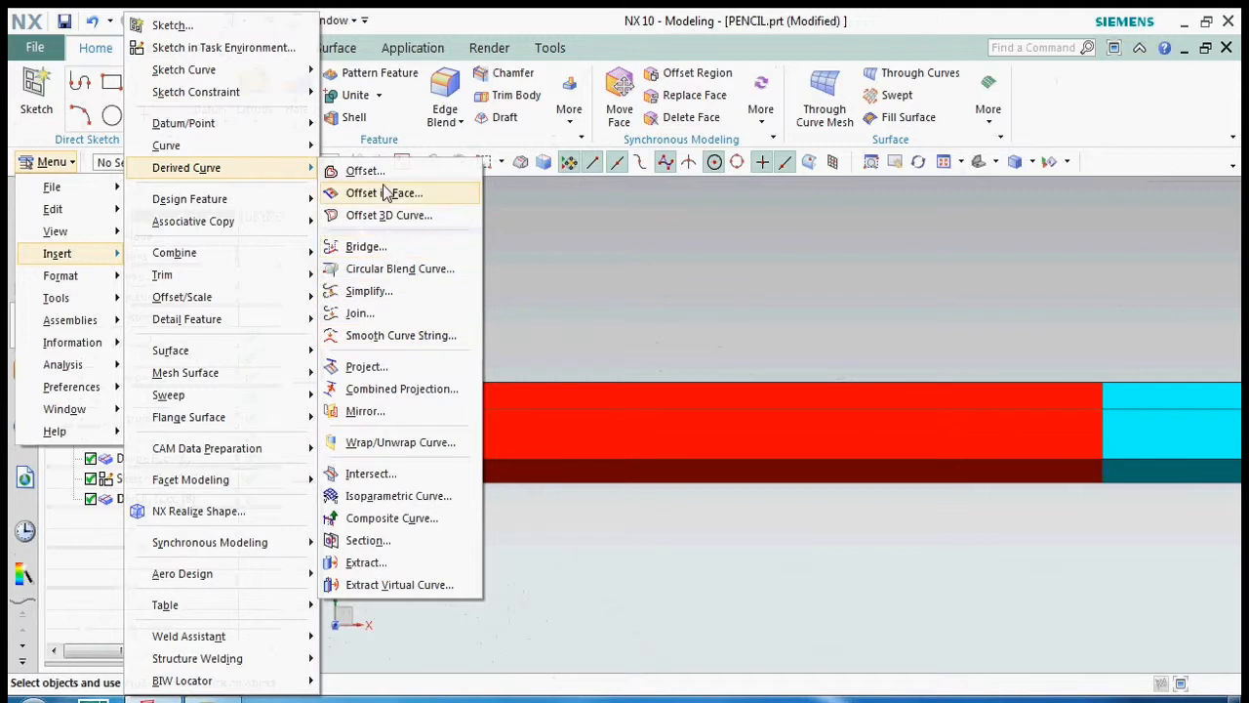
mouse_move(190, 144)
click(361, 569)
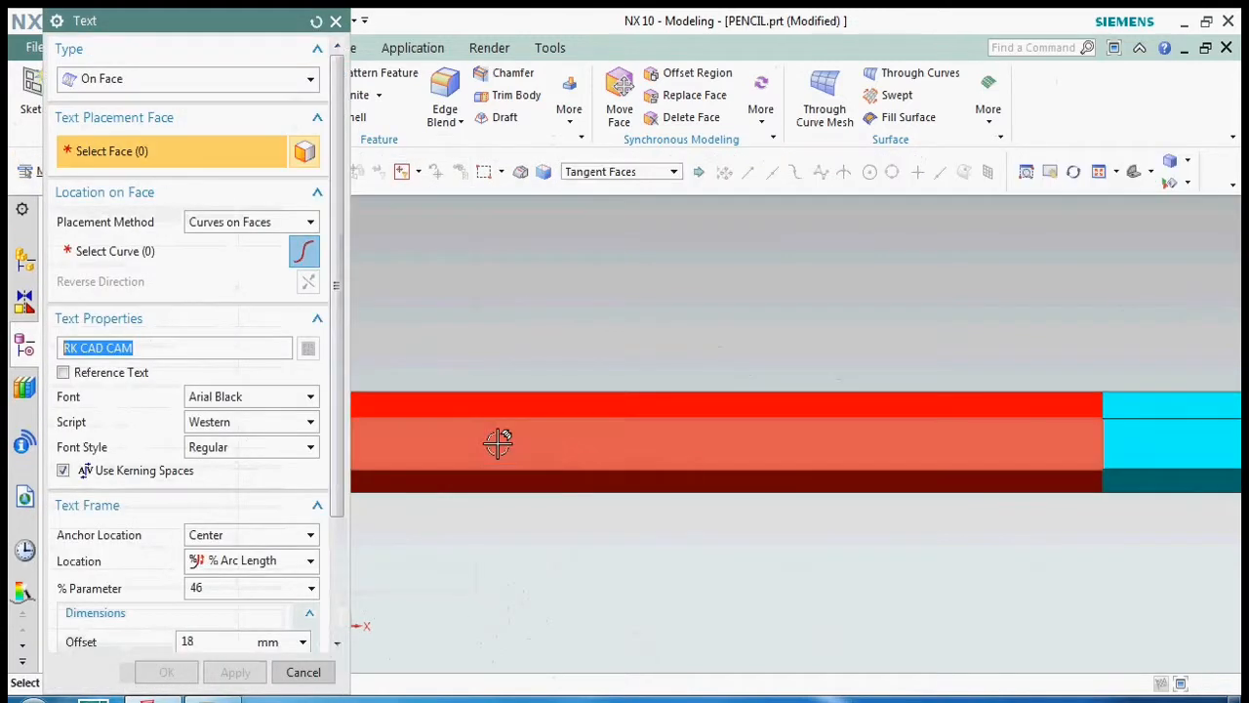
scroll(513, 358, down, 3)
click(649, 351)
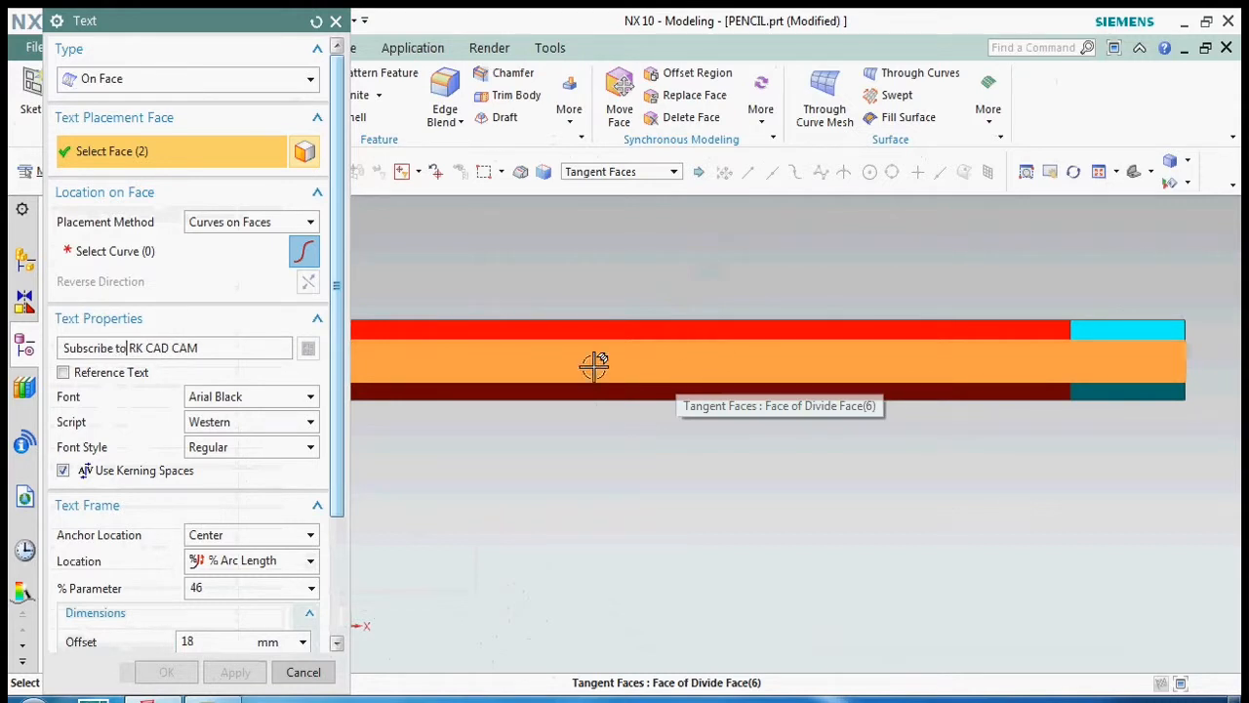
click(198, 256)
click(438, 379)
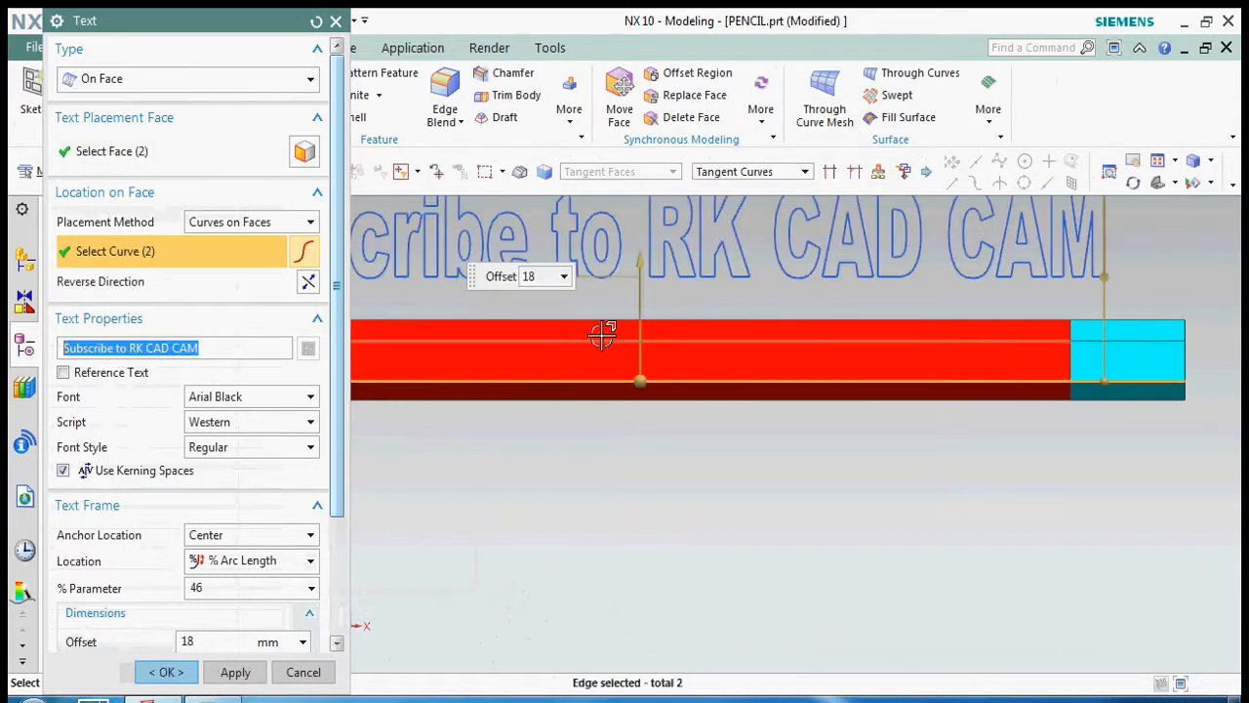
Step: Reduce the text height to 5 mm and its offset from the edge to 1 mm
scroll(603, 334, down, 4)
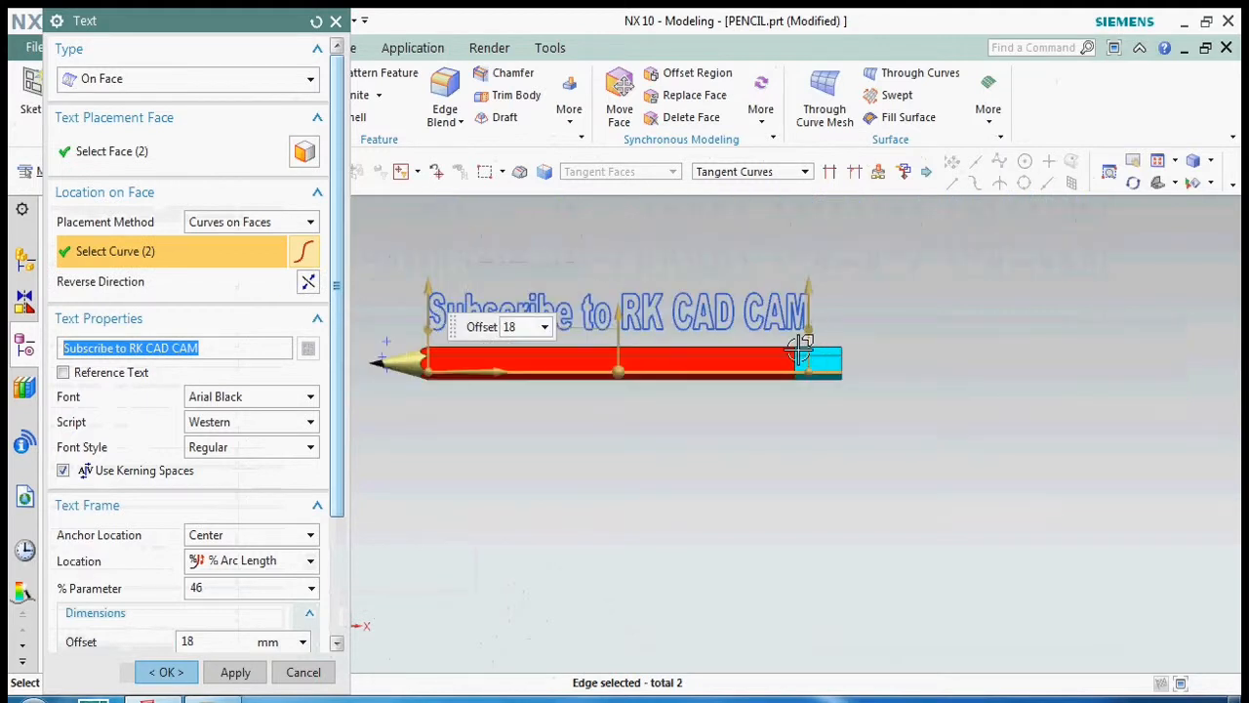
scroll(808, 313, up, 4)
drag(815, 270, 816, 323)
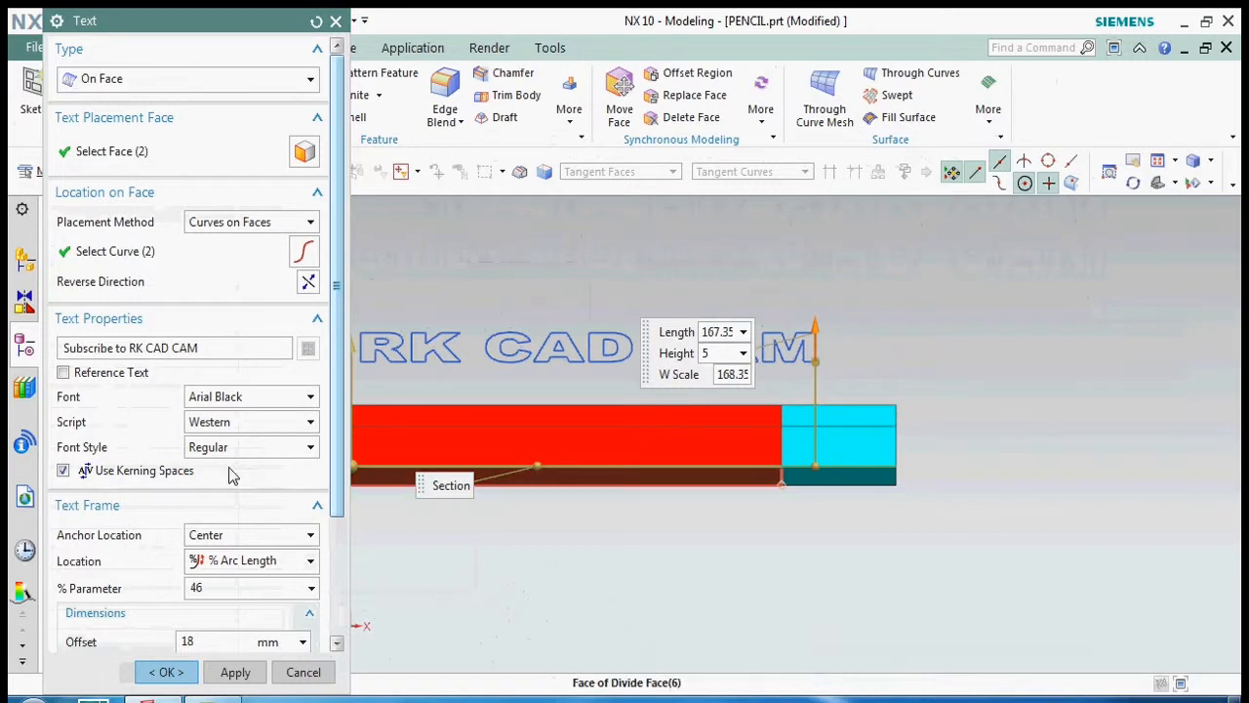
click(242, 588)
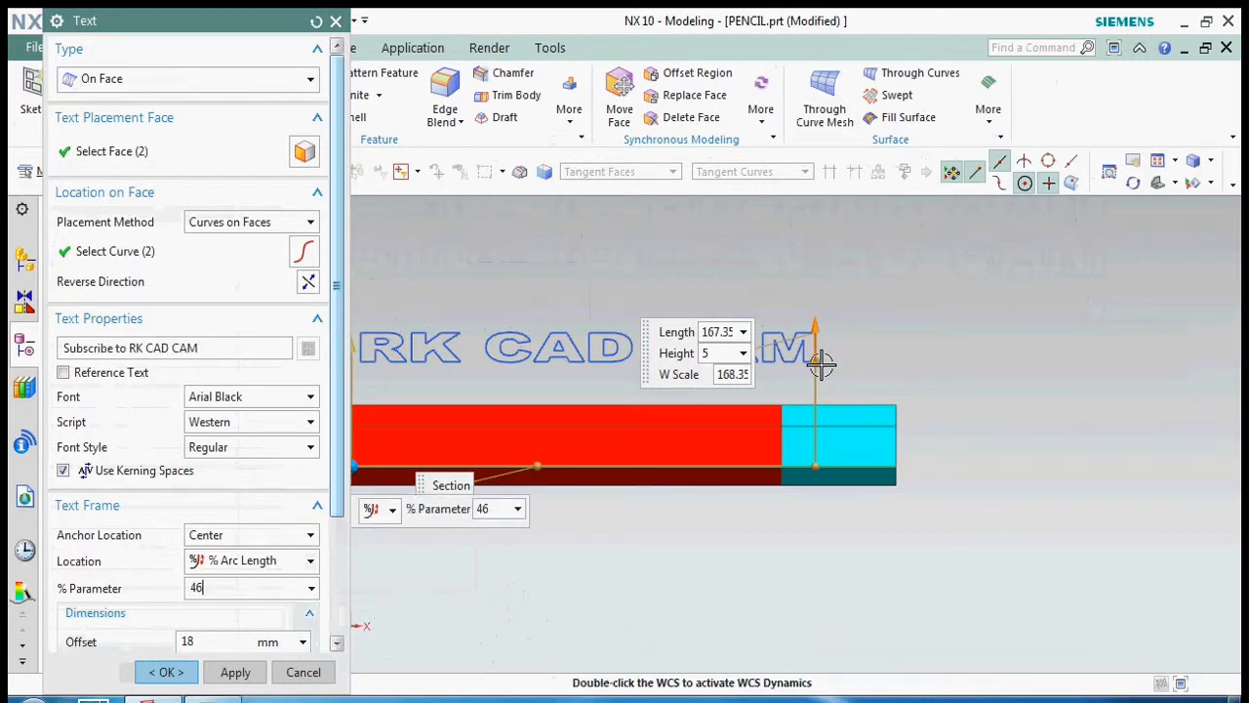
scroll(970, 384, down, 2)
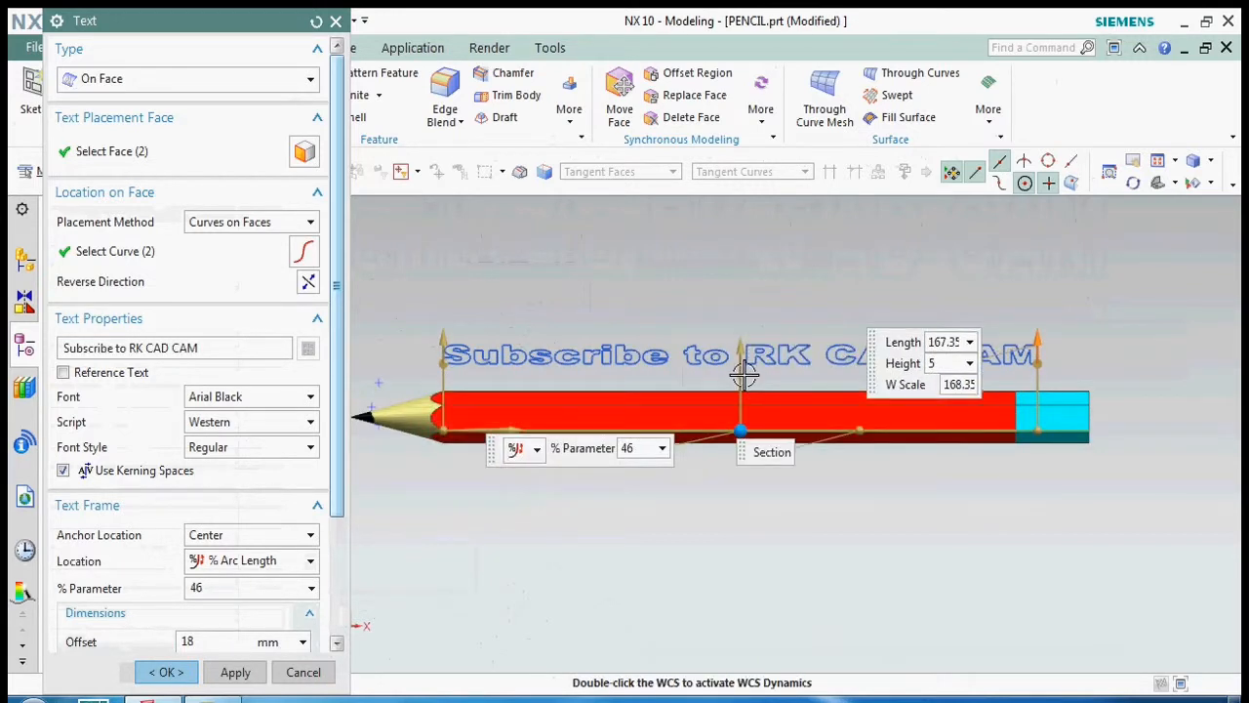
drag(743, 348, 739, 413)
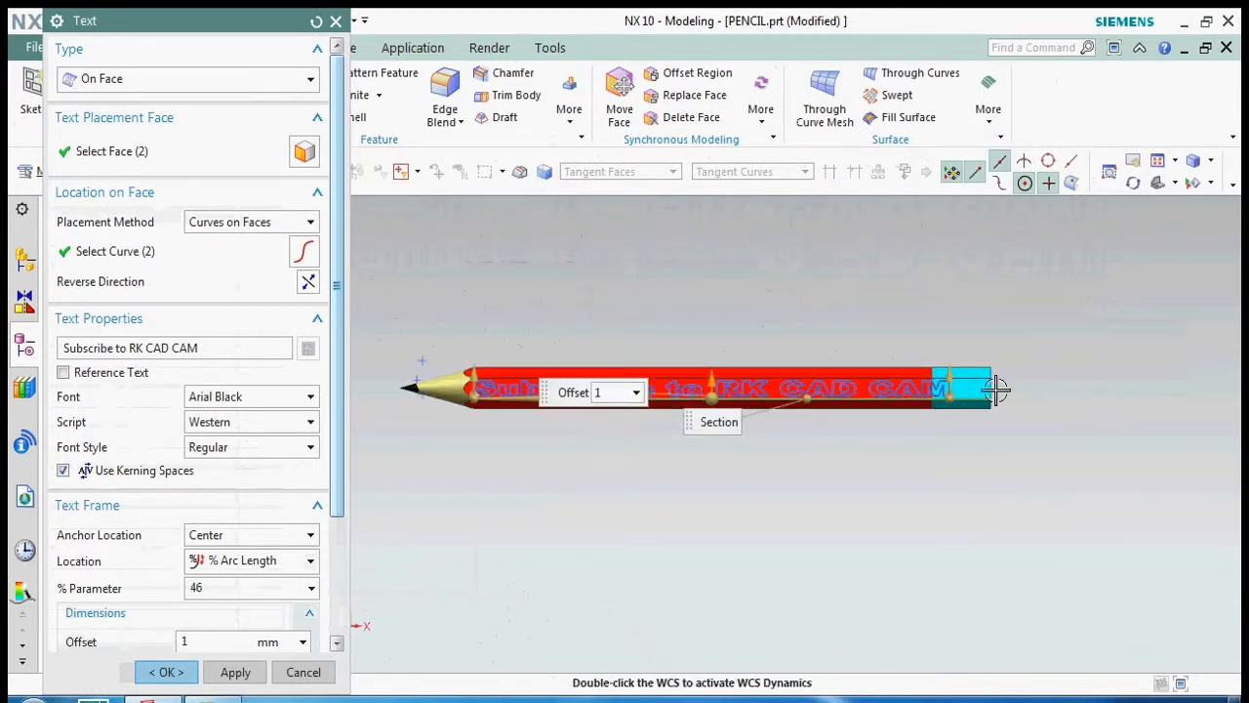
Step: Shorten the text to about 75 mm so it fits within the red section of the pencil
scroll(936, 434, up, 2)
mouse_move(937, 432)
mouse_down()
mouse_move(716, 426)
mouse_move(689, 438)
mouse_up()
scroll(996, 439, down, 2)
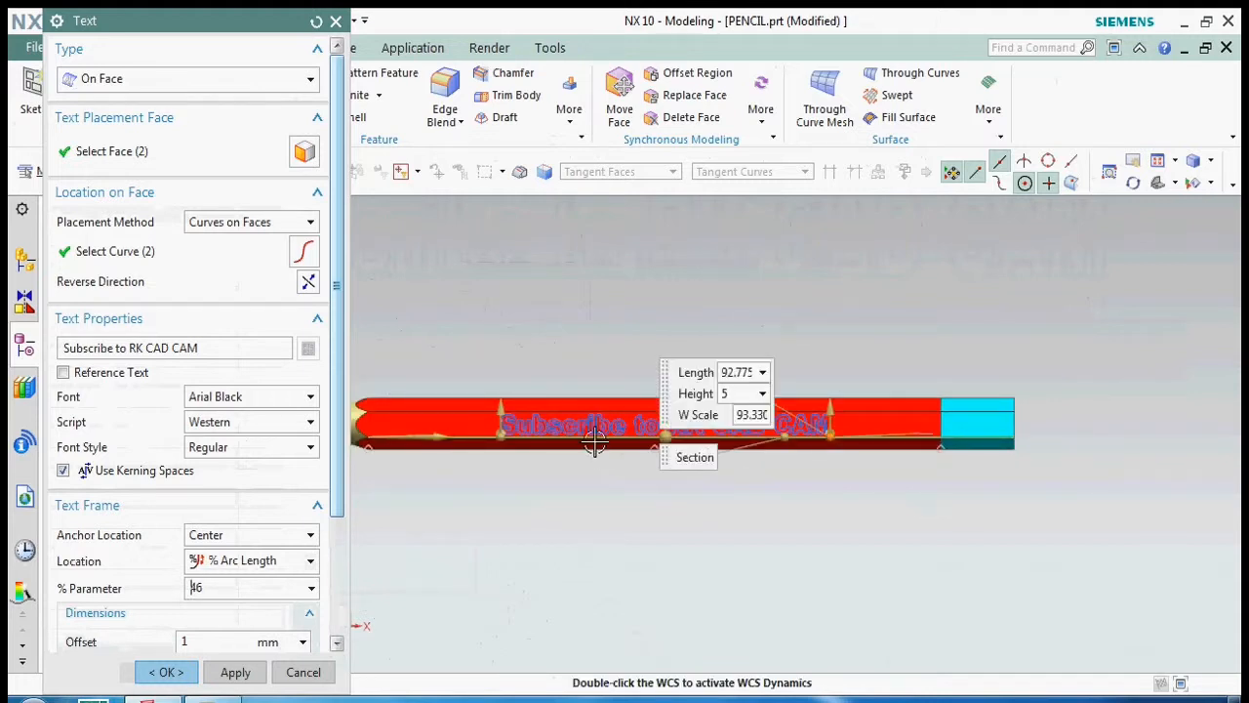
scroll(457, 448, up, 2)
drag(538, 424, 586, 423)
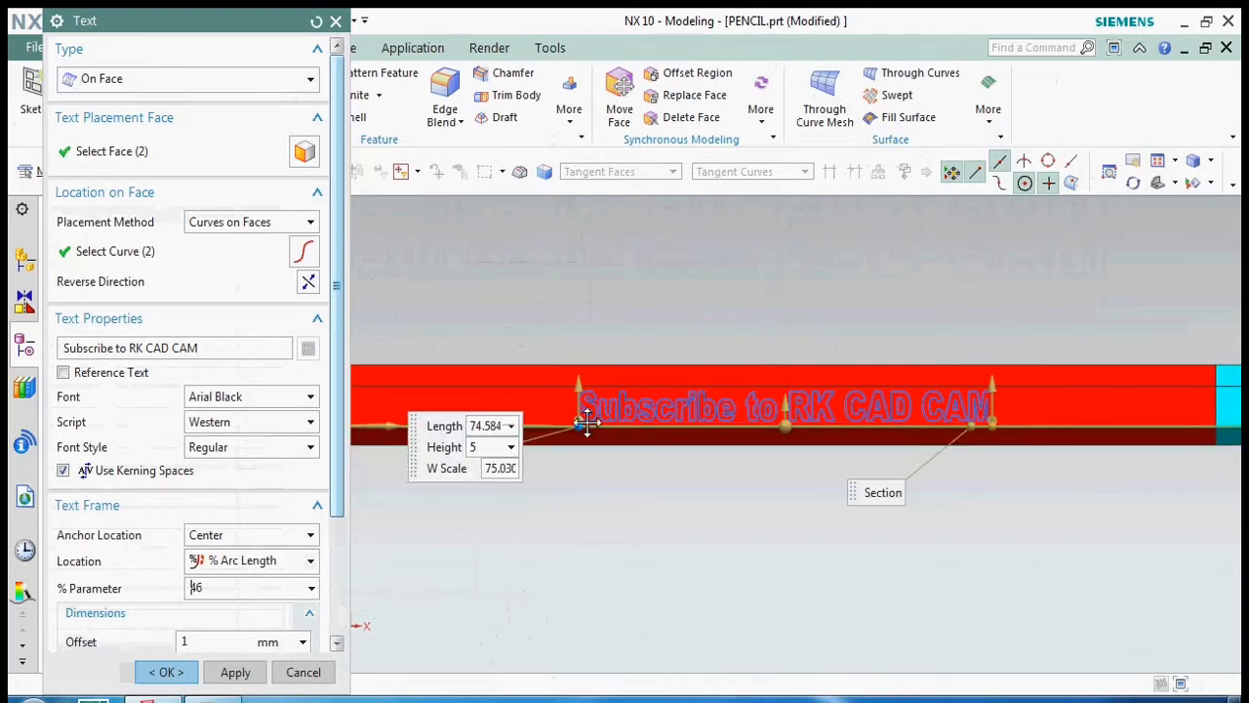
Step: Reduce the text height to 3.5 mm, keep the 1 mm offset and create the text
scroll(796, 410, up, 2)
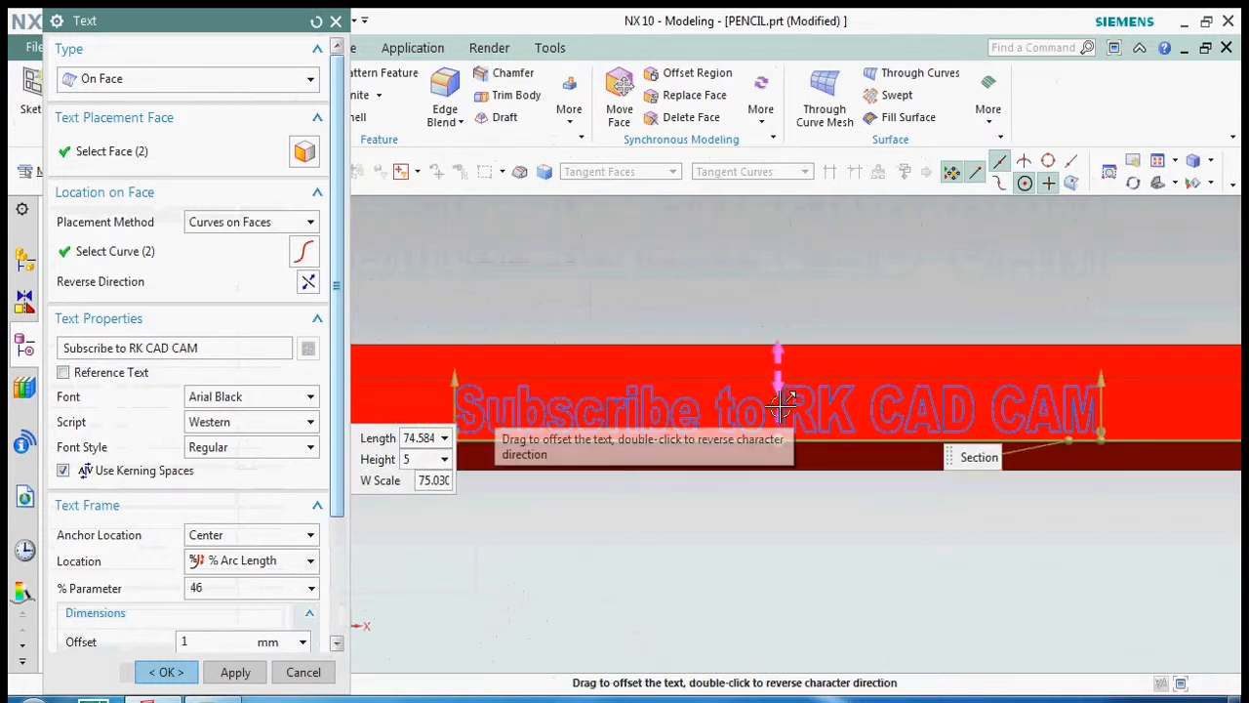
drag(788, 412, 785, 402)
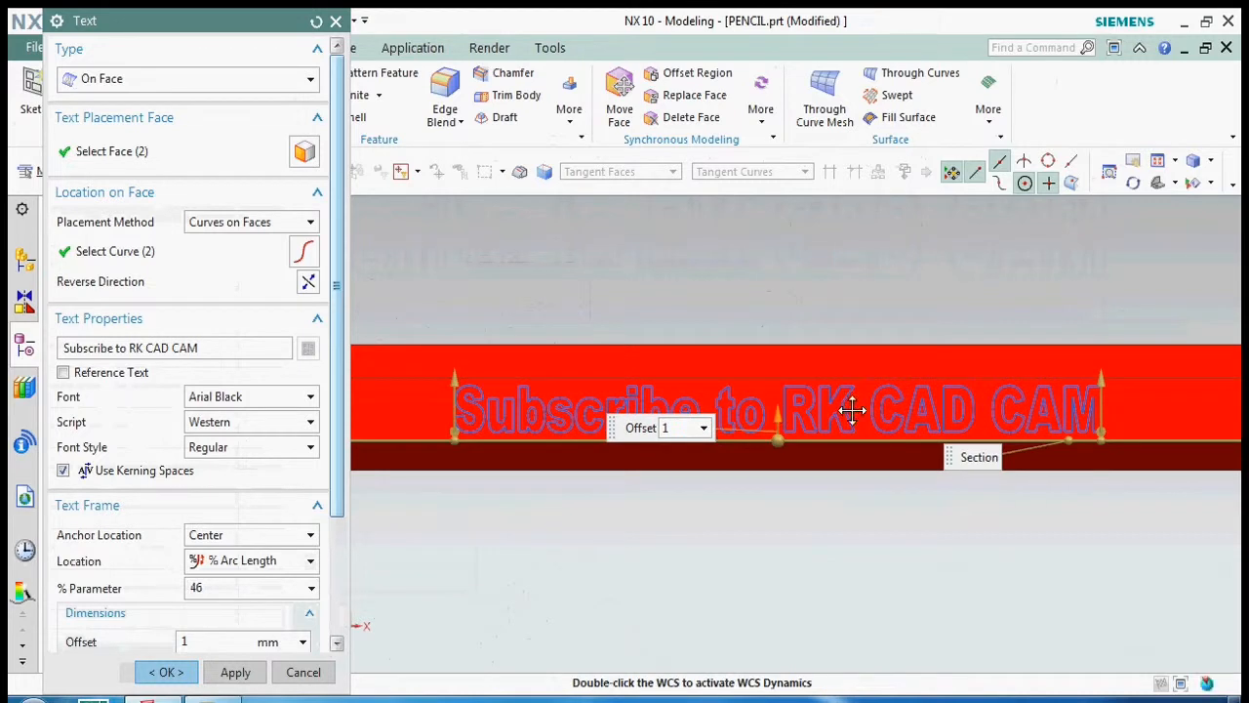
drag(1100, 388, 1096, 397)
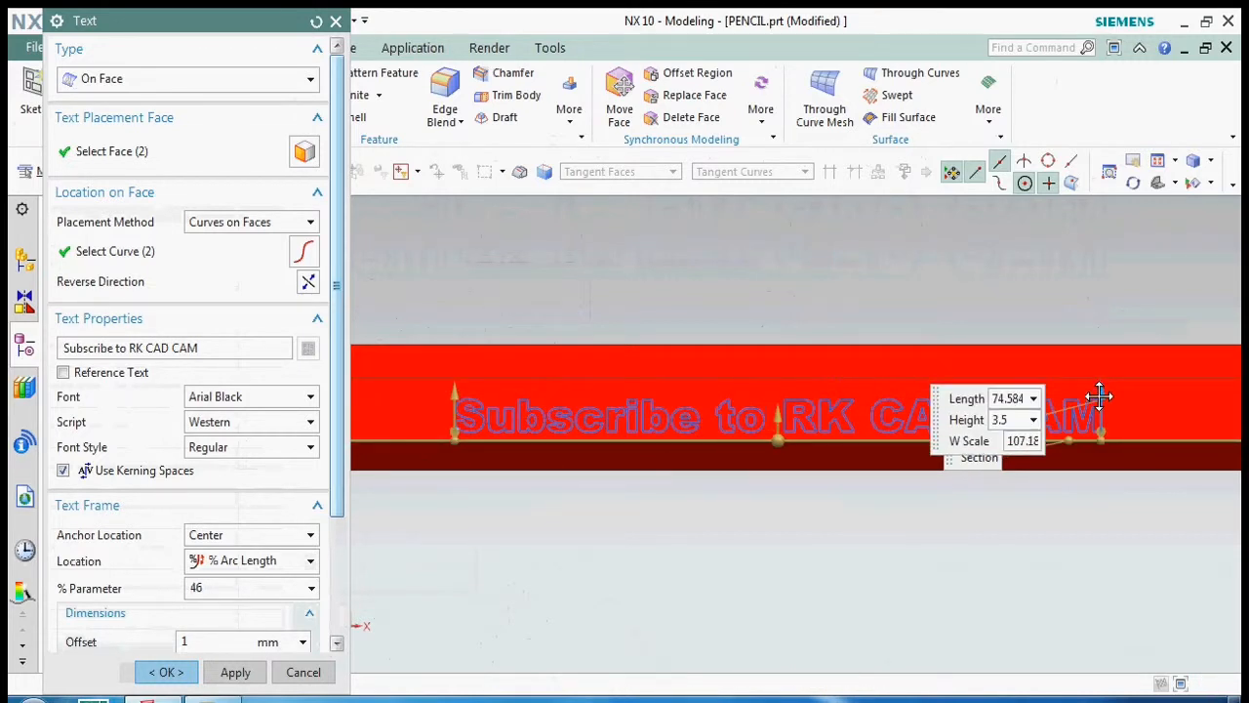
scroll(741, 283, down, 2)
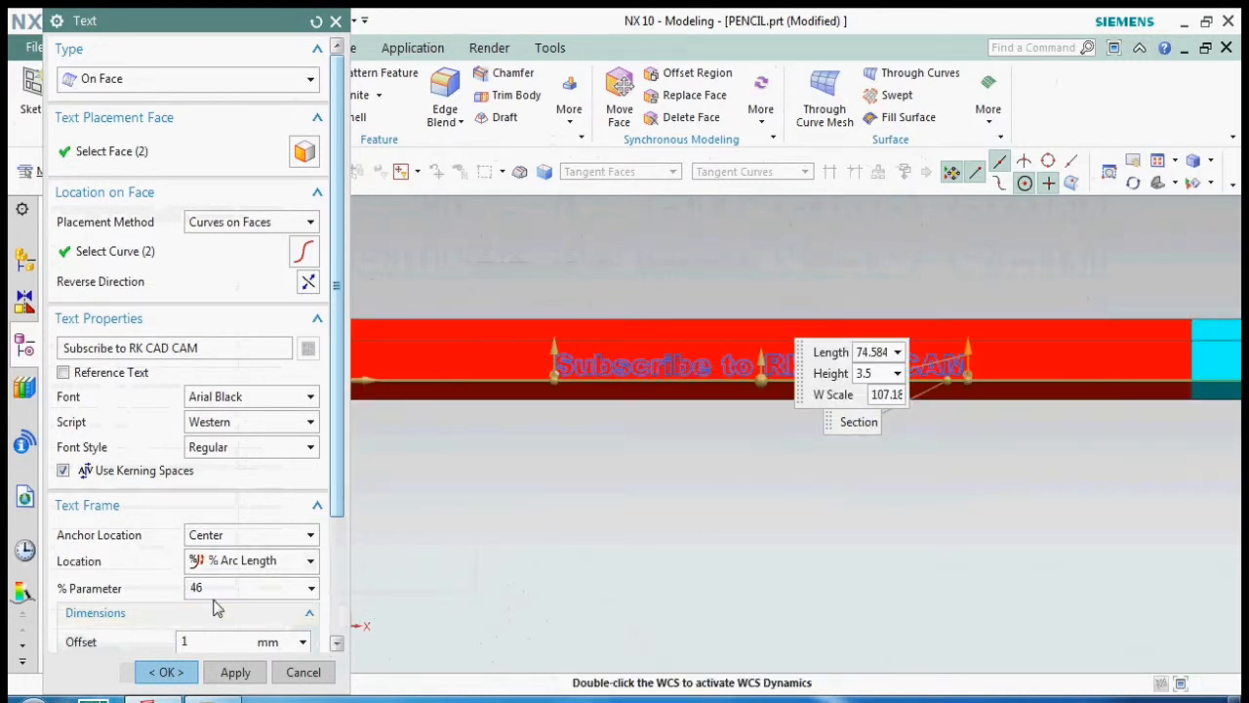
click(166, 672)
middle_drag(677, 404, 655, 408)
click(254, 92)
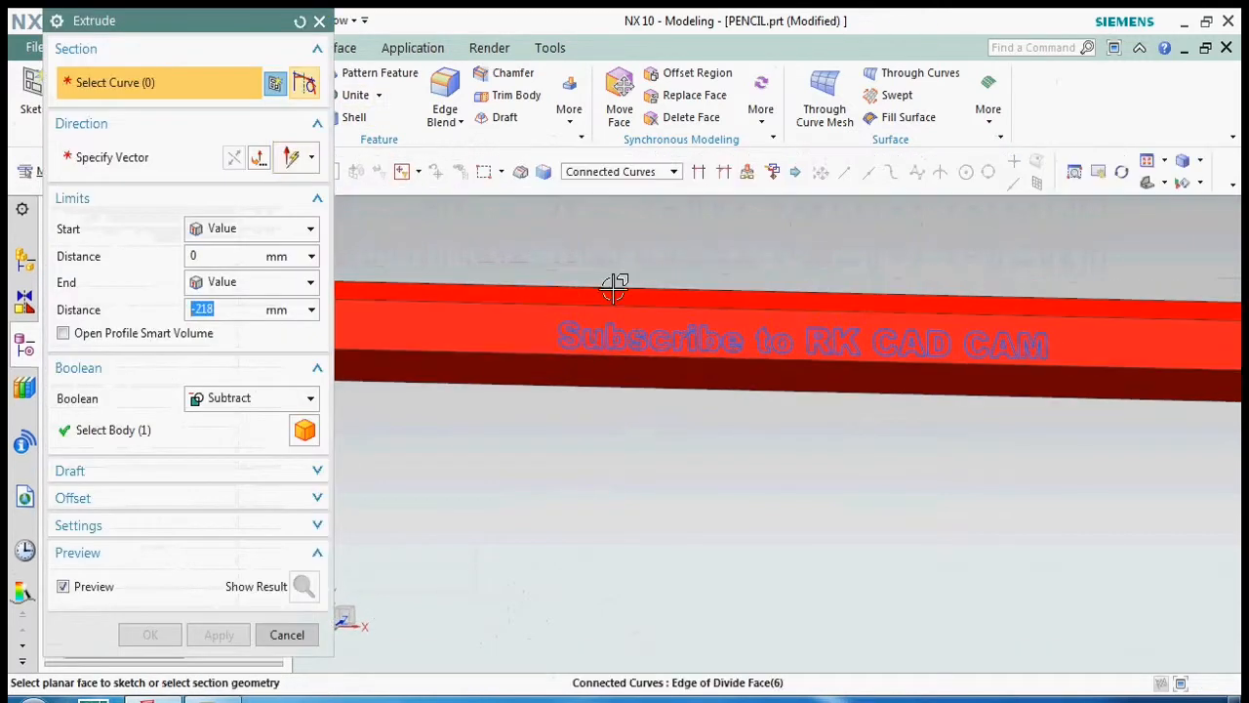
scroll(580, 332, up, 2)
click(287, 634)
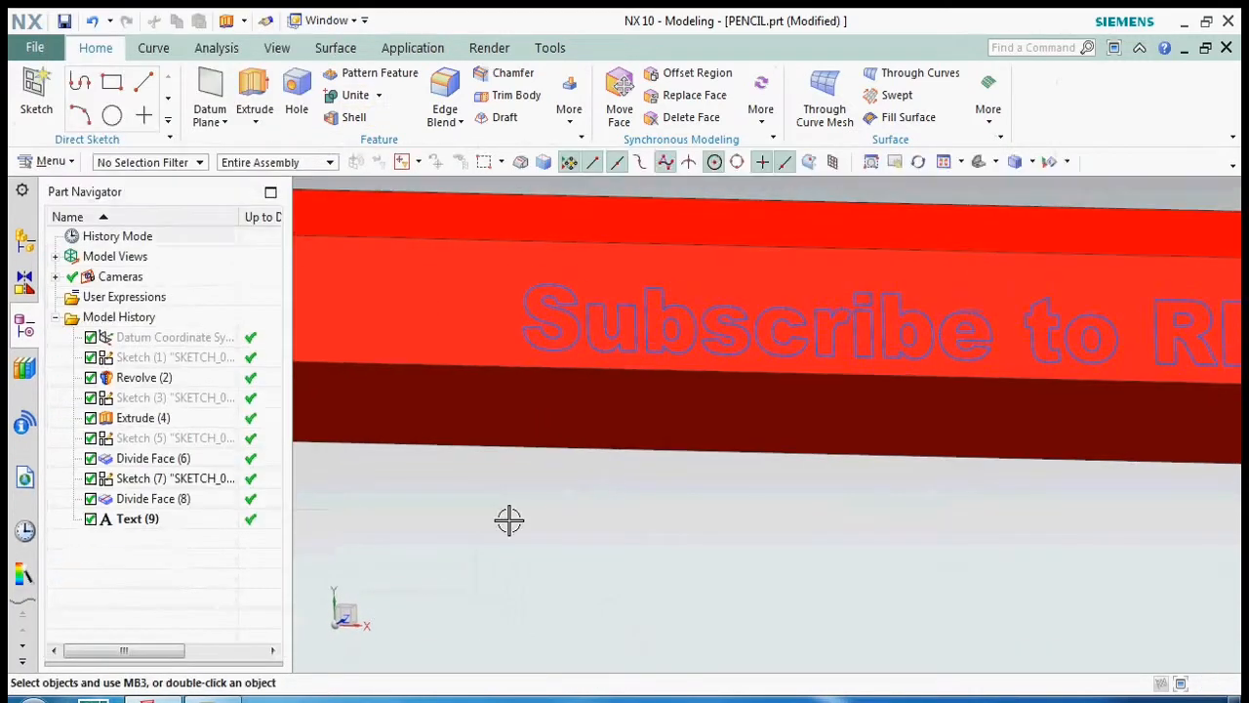
Step: Engrave the text into the pencil by extruding its curves with Subtract from 0 mm to a small negative end distance
click(146, 518)
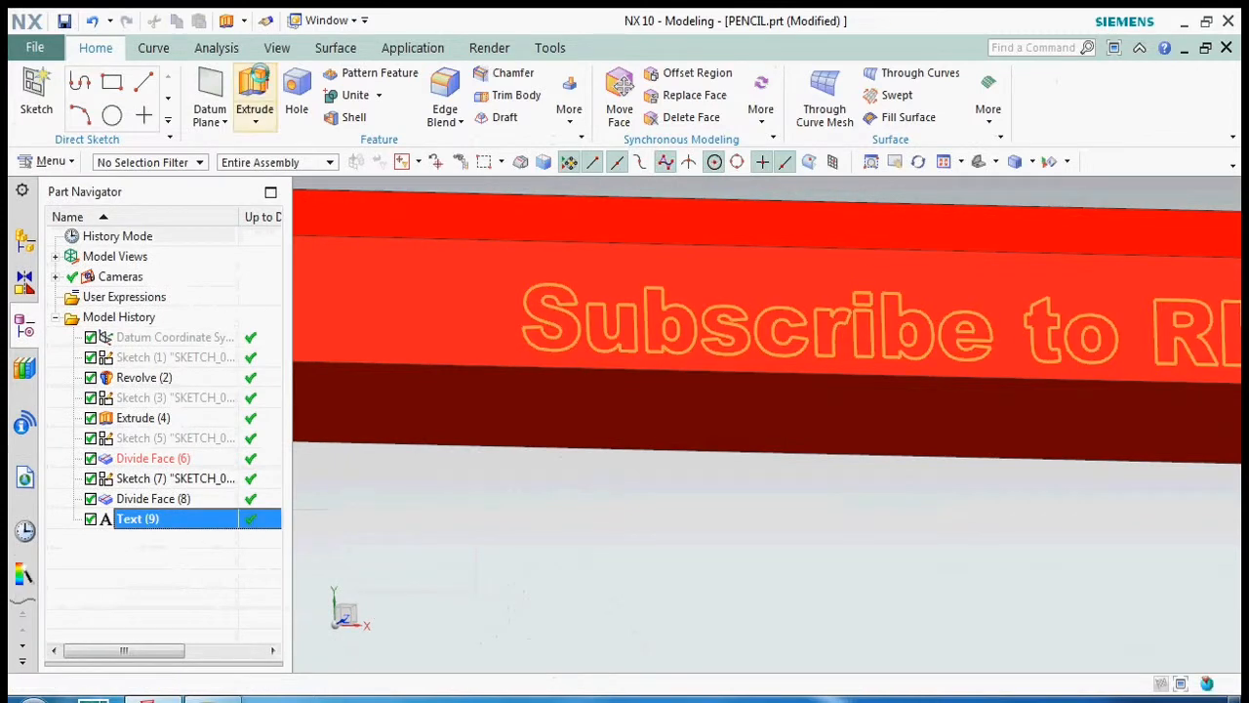
click(253, 92)
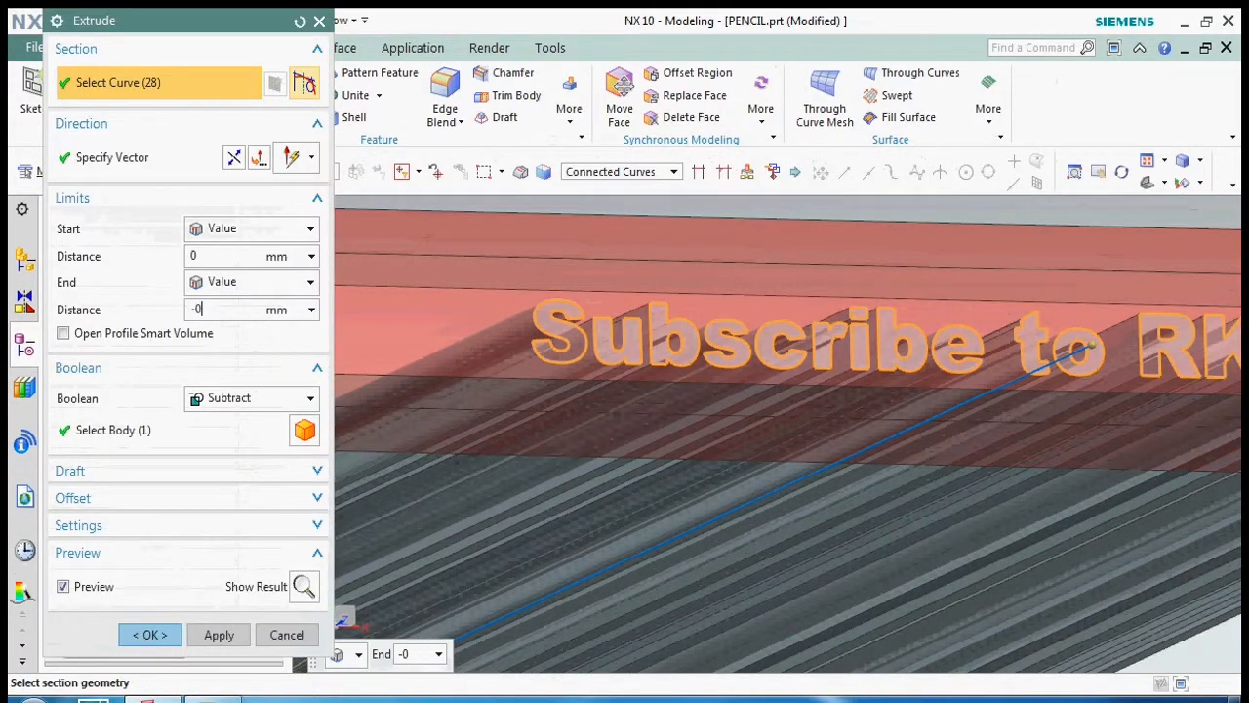
click(150, 635)
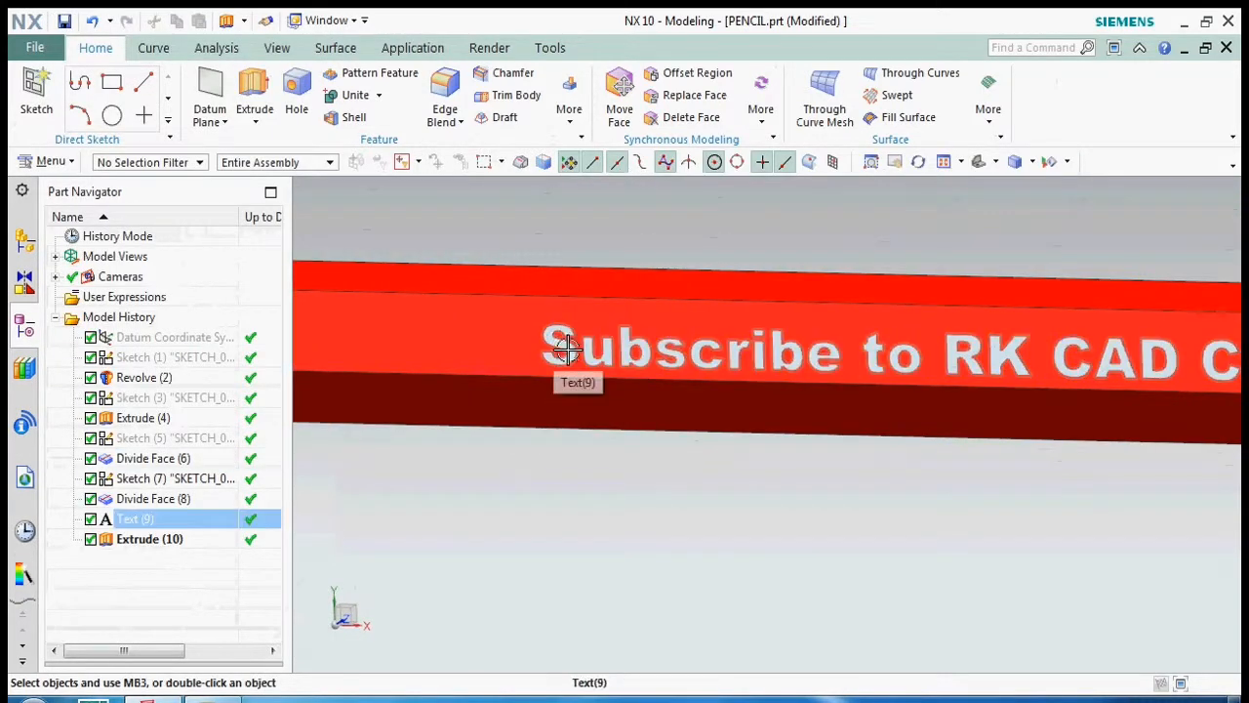
Step: Examine the engraved lettering on the whole pencil from different angles
scroll(556, 410, down, 3)
scroll(673, 470, down, 2)
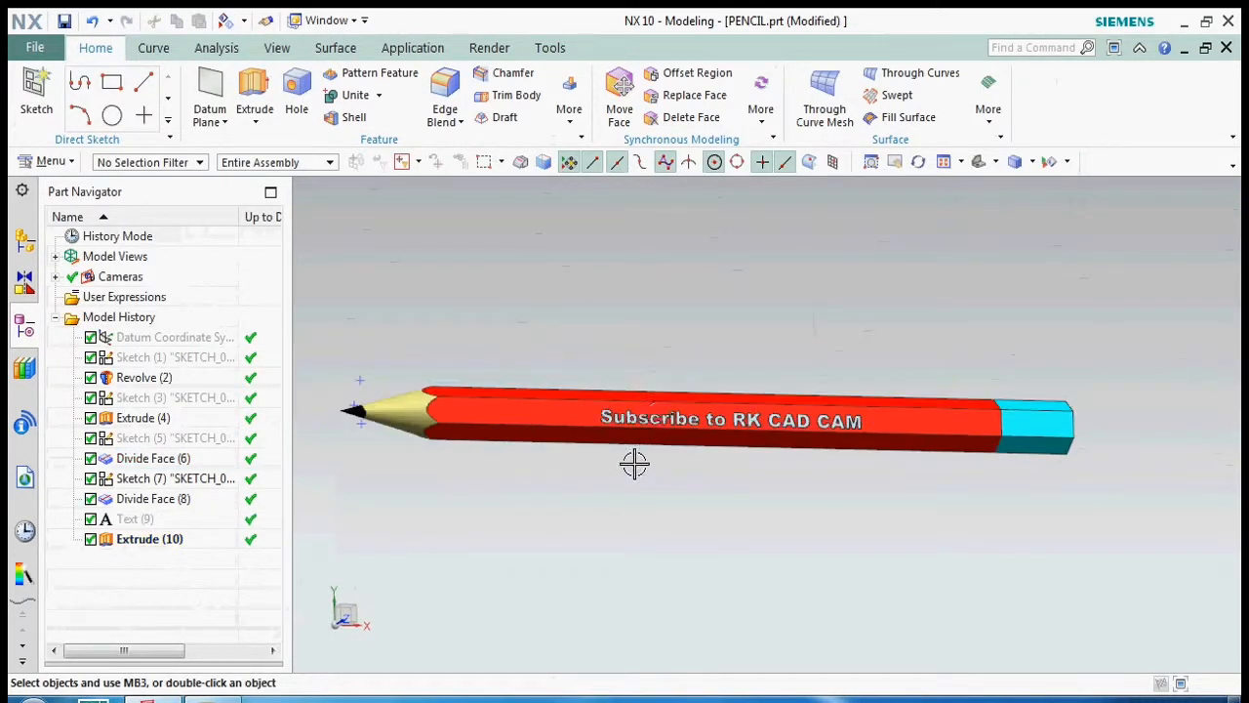
click(840, 359)
scroll(664, 424, up, 3)
scroll(829, 468, down, 3)
middle_drag(836, 472, 812, 436)
click(707, 505)
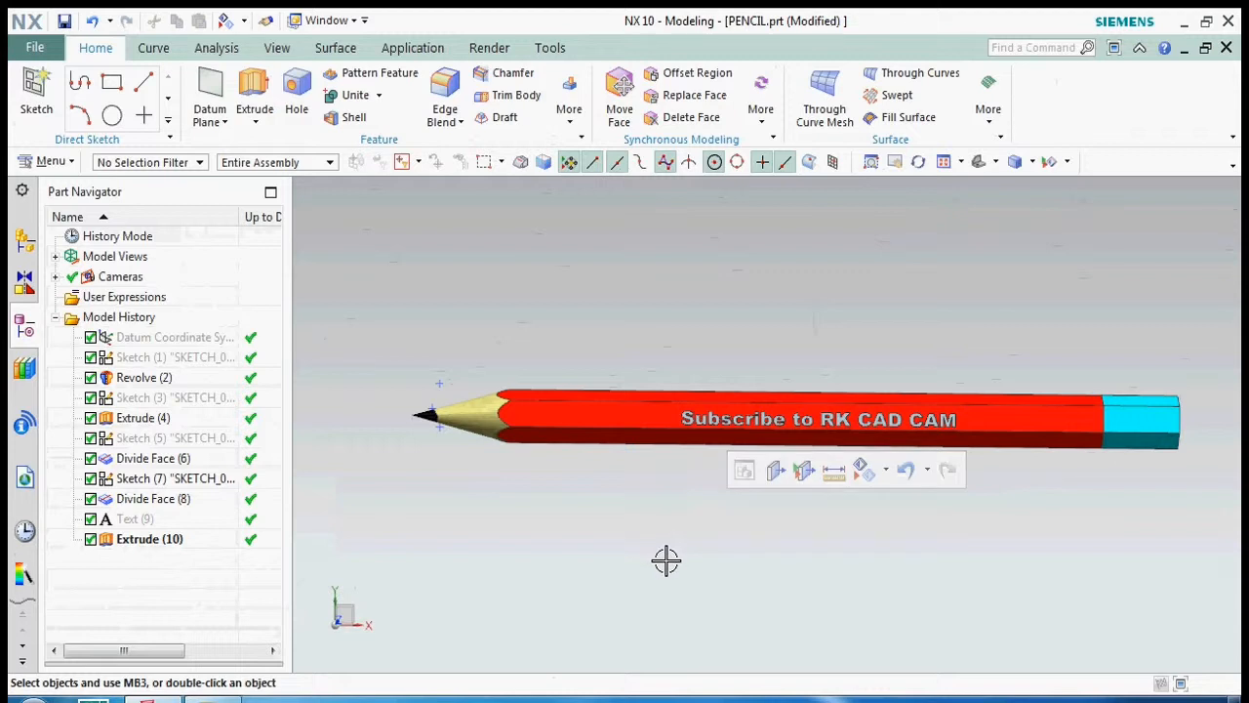
mouse_move(642, 495)
middle_down()
mouse_move(664, 357)
mouse_move(665, 418)
mouse_move(644, 490)
mouse_move(649, 344)
middle_up()
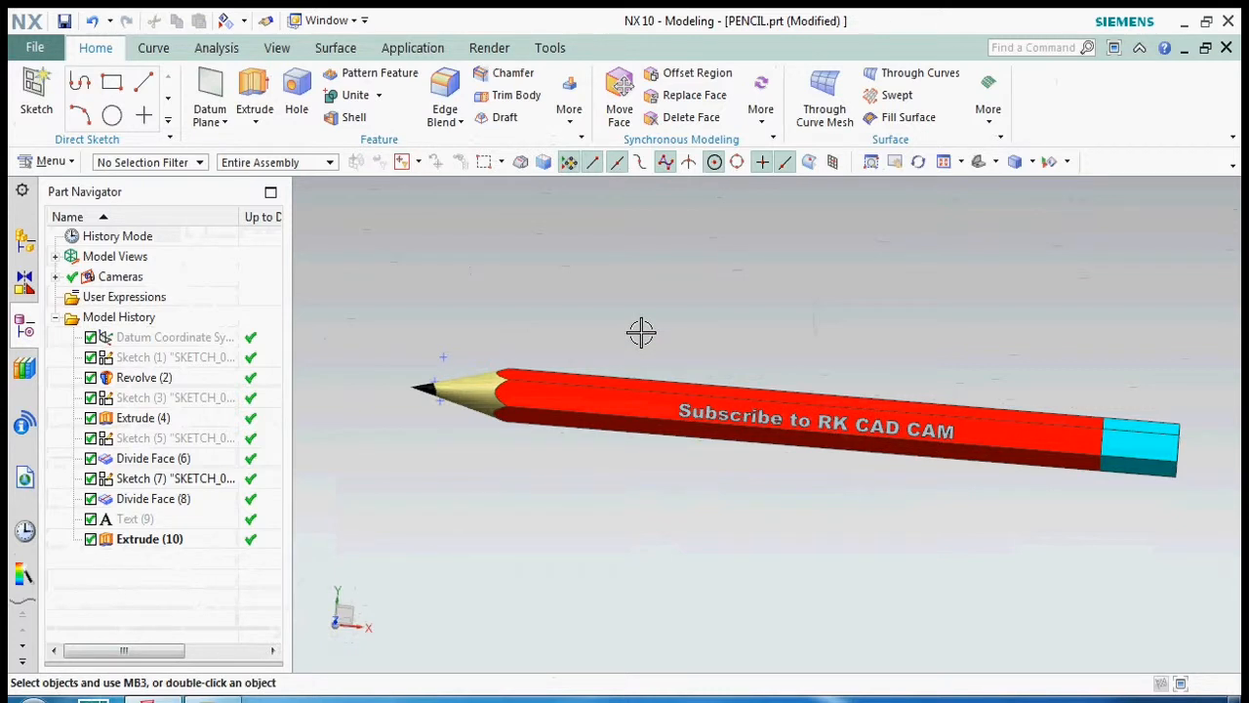
Step: Turn on True Shading for the pencil display
right_click(641, 332)
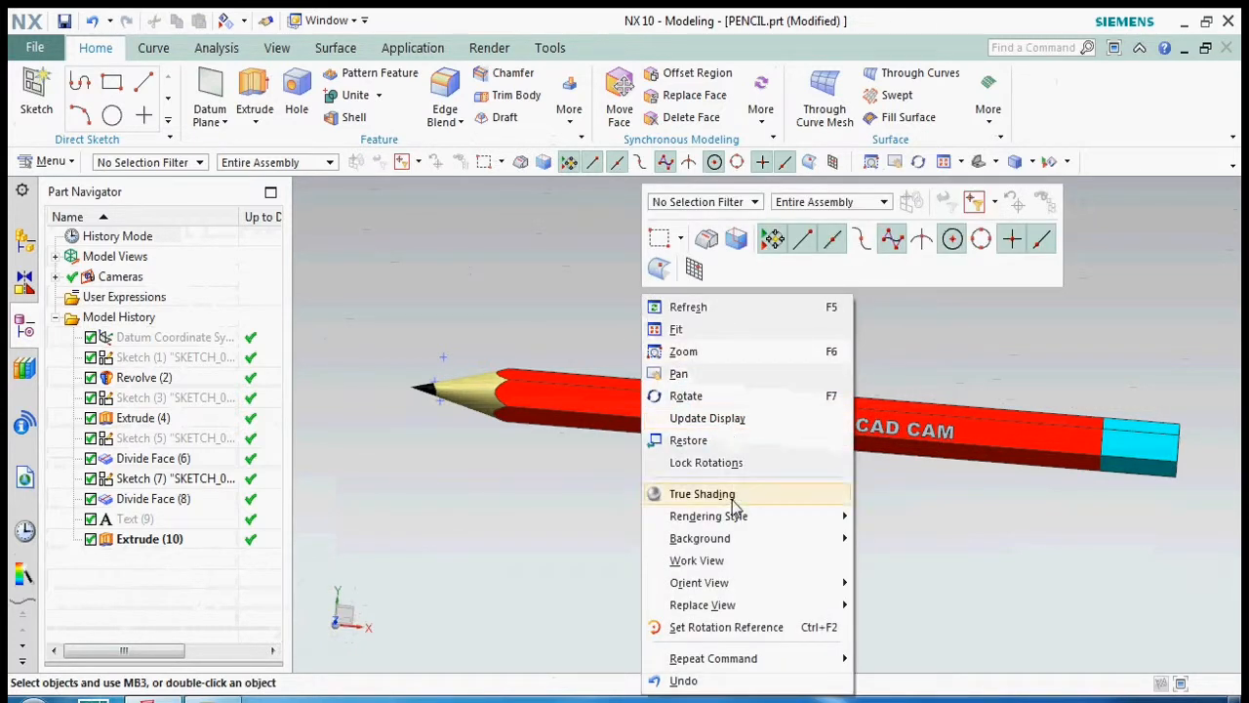
click(727, 493)
mouse_move(857, 464)
middle_down()
mouse_move(803, 446)
mouse_move(820, 438)
mouse_move(777, 456)
middle_up()
scroll(733, 421, down, 2)
scroll(1006, 410, up, 4)
middle_drag(1006, 410, 884, 399)
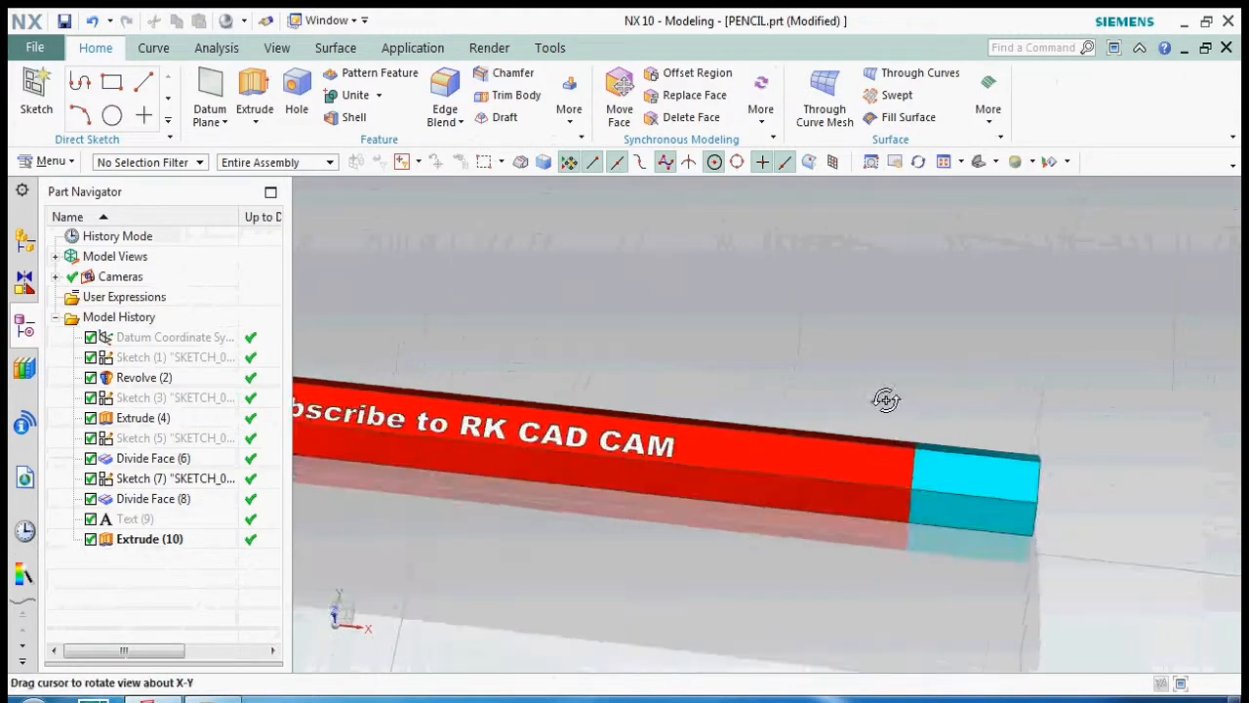
scroll(892, 402, down, 3)
Step: Round the six edges of the cyan blunt end face with a 0.5 mm circular Edge Blend
click(445, 98)
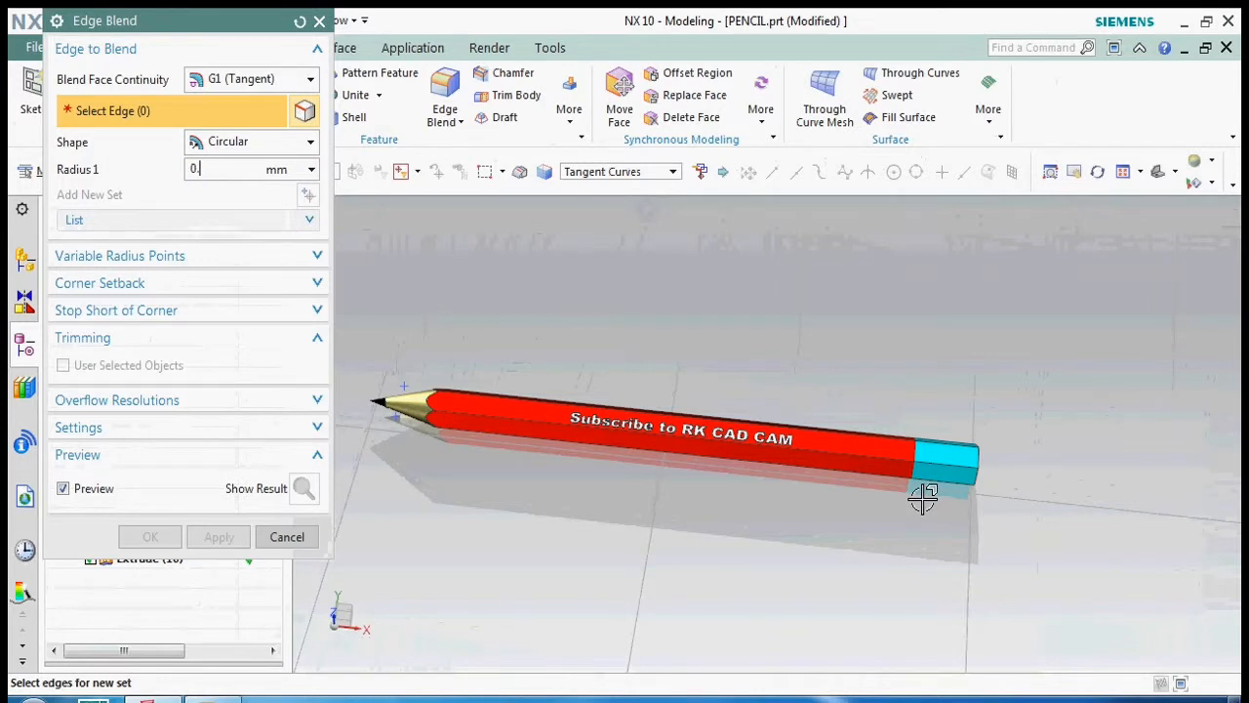
scroll(1002, 493, up, 3)
middle_drag(953, 469, 764, 297)
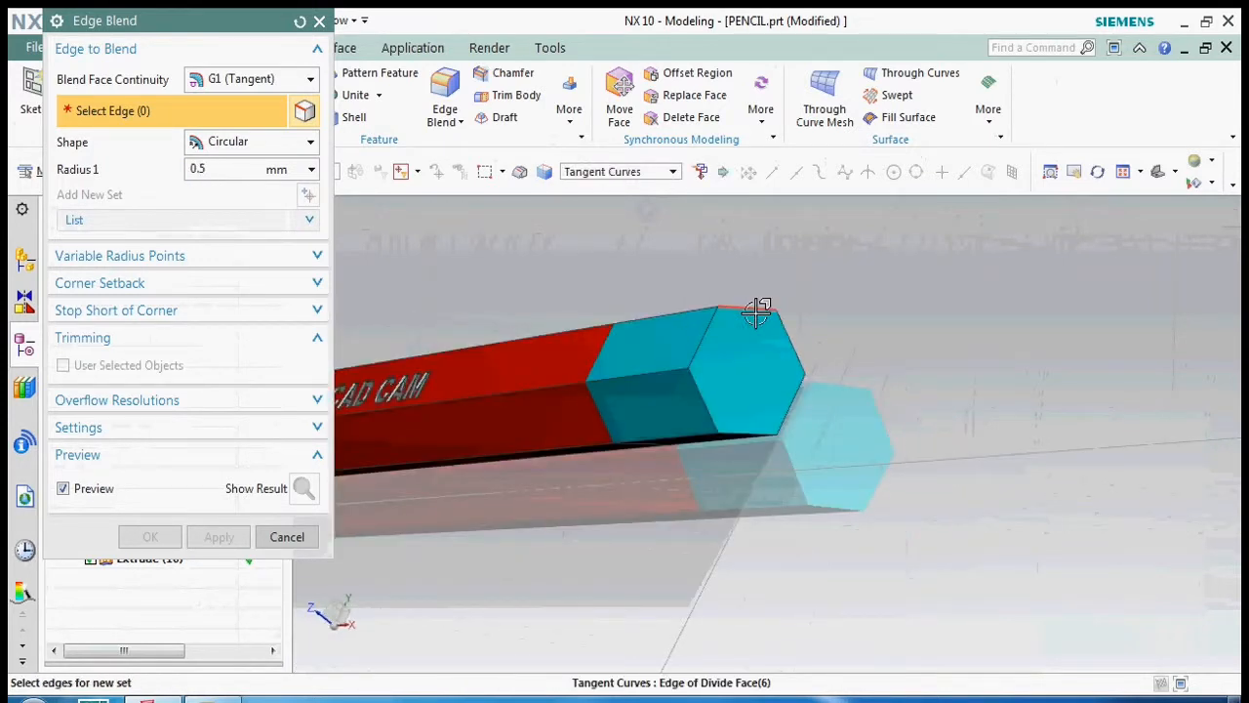
click(757, 312)
click(713, 329)
click(701, 392)
click(742, 430)
click(793, 406)
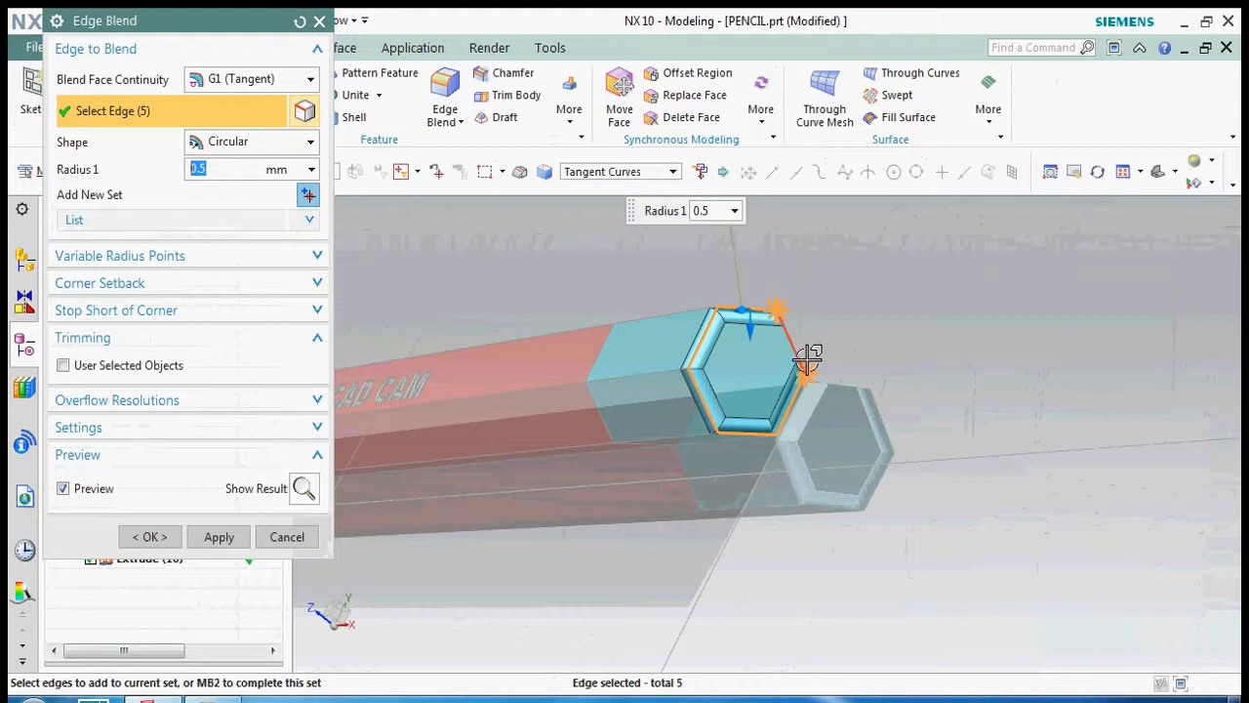
click(807, 359)
click(178, 538)
Step: Examine the rounded blunt end and the finished pencil from different angles
scroll(967, 382, down, 3)
mouse_move(851, 360)
middle_down()
mouse_move(889, 399)
mouse_move(884, 386)
mouse_move(962, 371)
mouse_move(975, 349)
mouse_move(959, 399)
mouse_move(967, 383)
middle_up()
scroll(902, 386, down, 3)
scroll(674, 363, up, 5)
scroll(547, 337, down, 5)
scroll(1086, 332, up, 2)
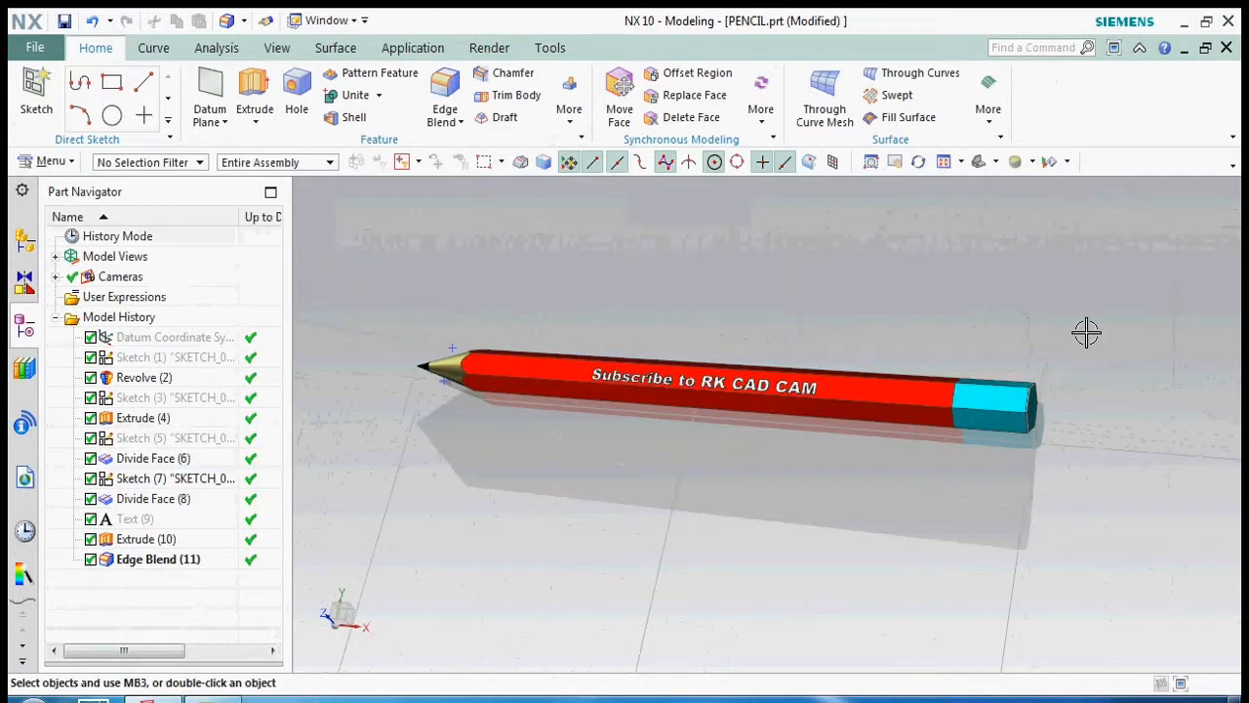